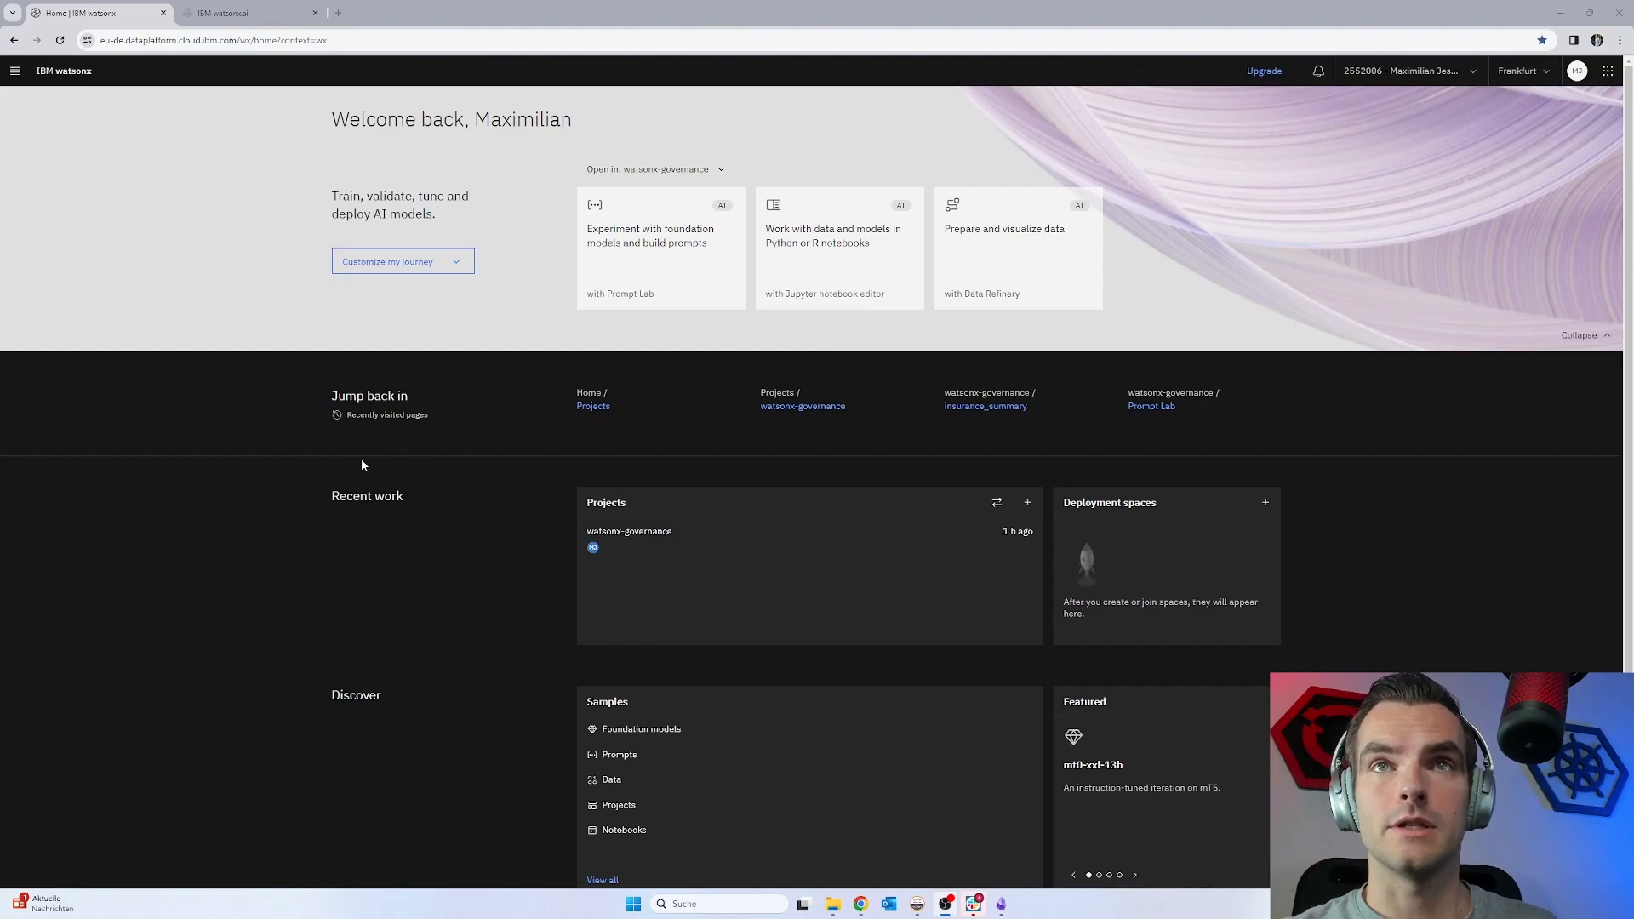
- Glance at the watsonx.ai product page, then open the insurance_summary prompt session from the watsonx-governance project's assets
{"action": "left_click", "coordinate": [245, 14]}
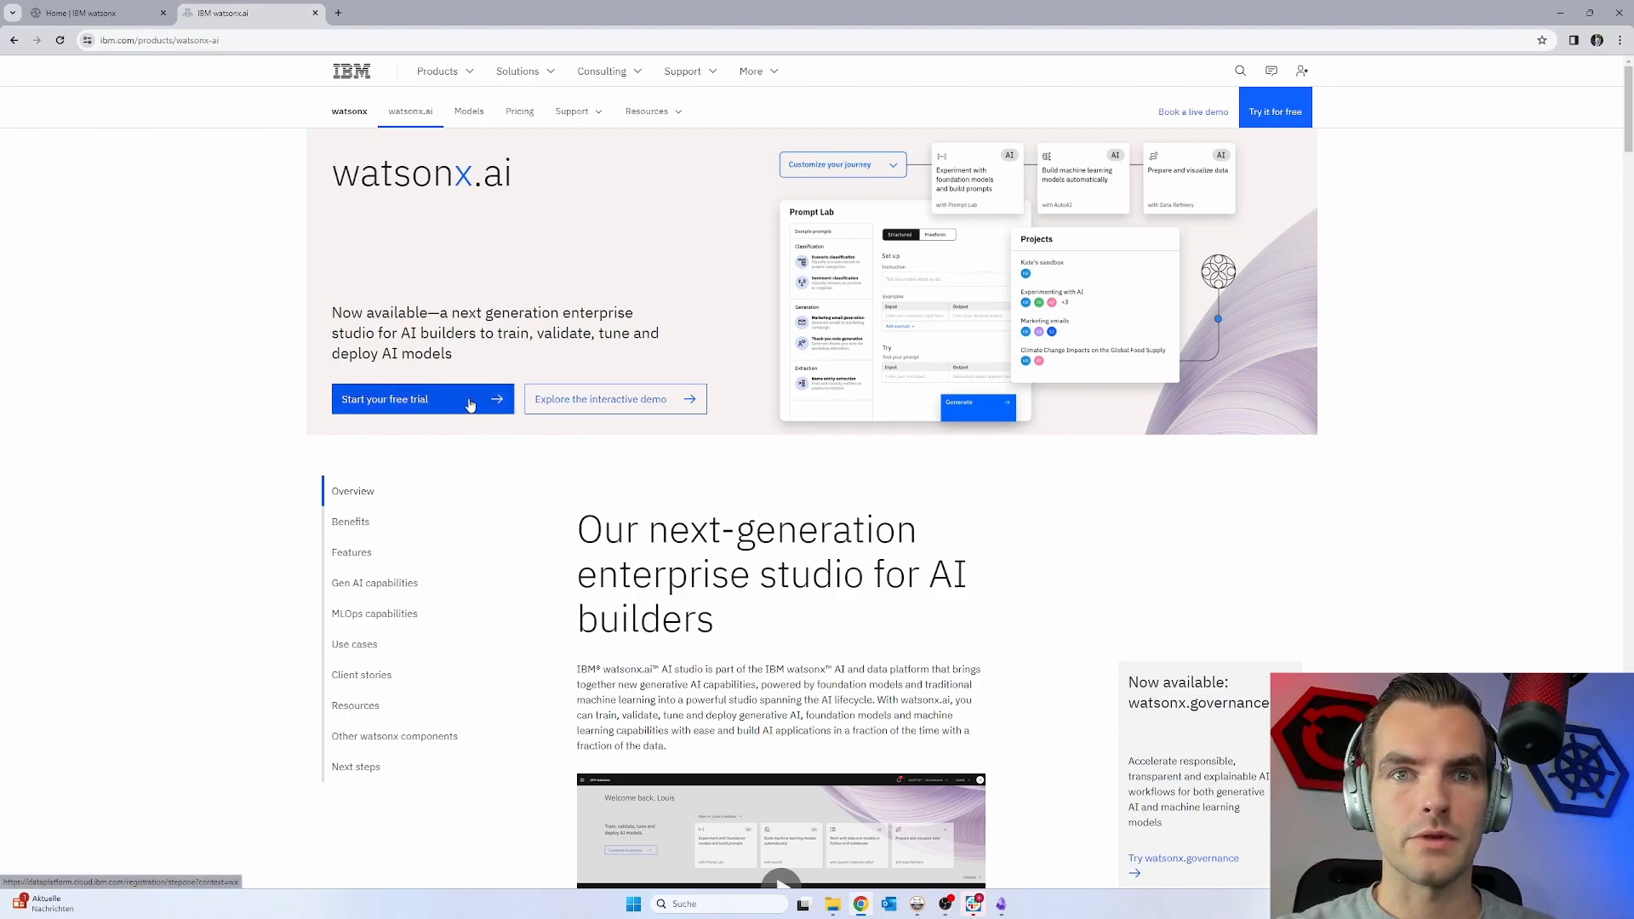
{"action": "left_click", "coordinate": [109, 17]}
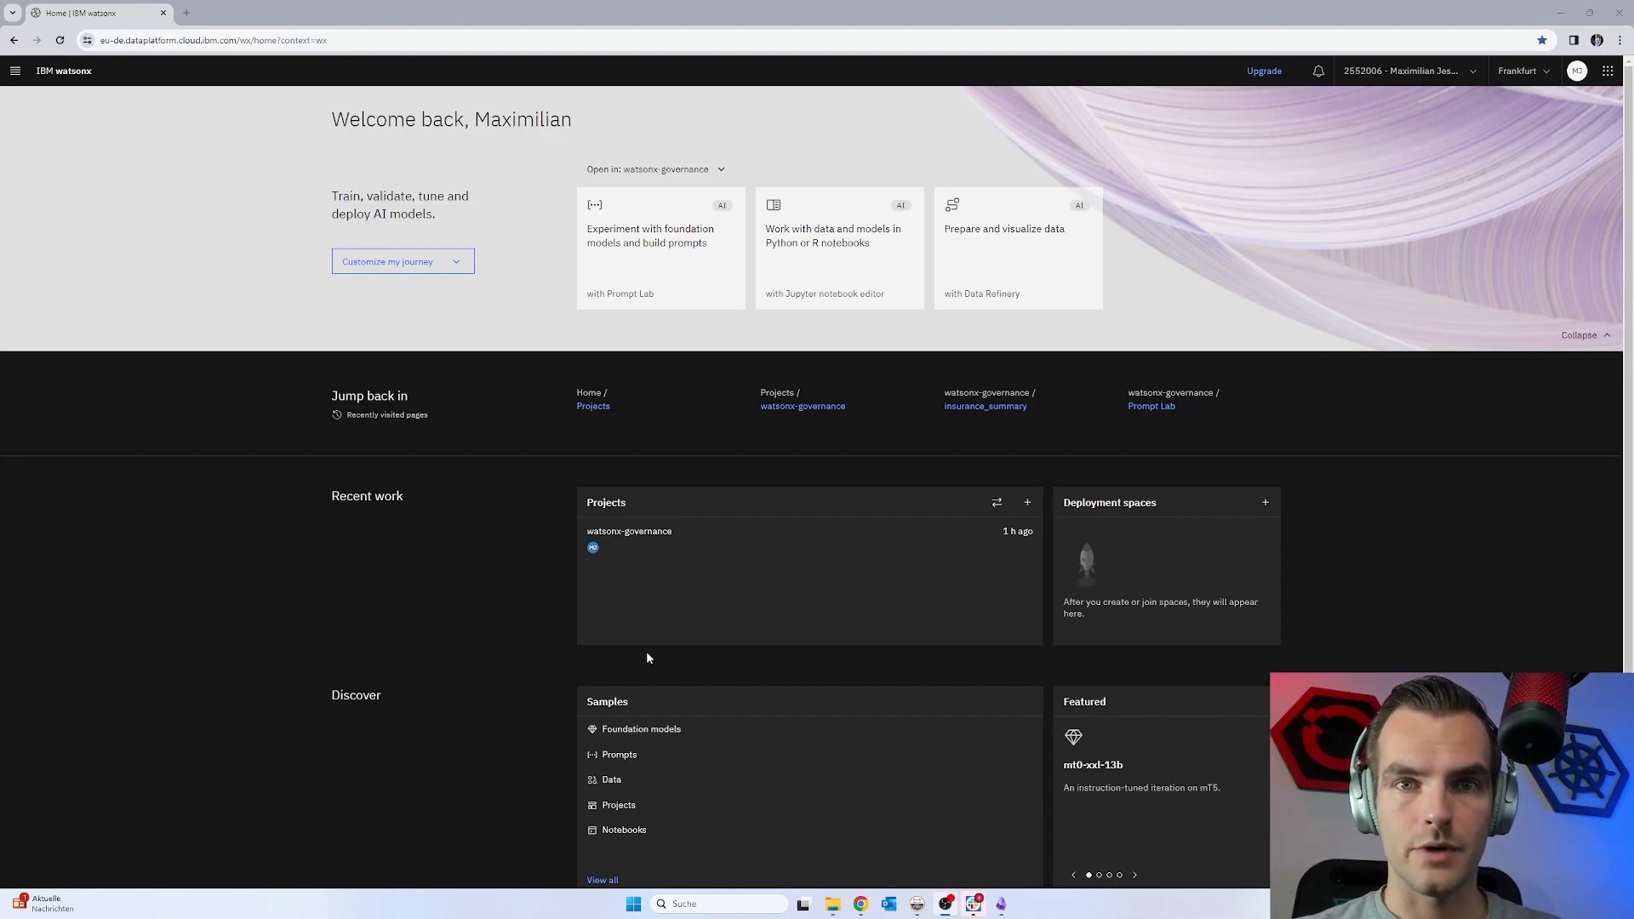
{"action": "left_click", "coordinate": [655, 540]}
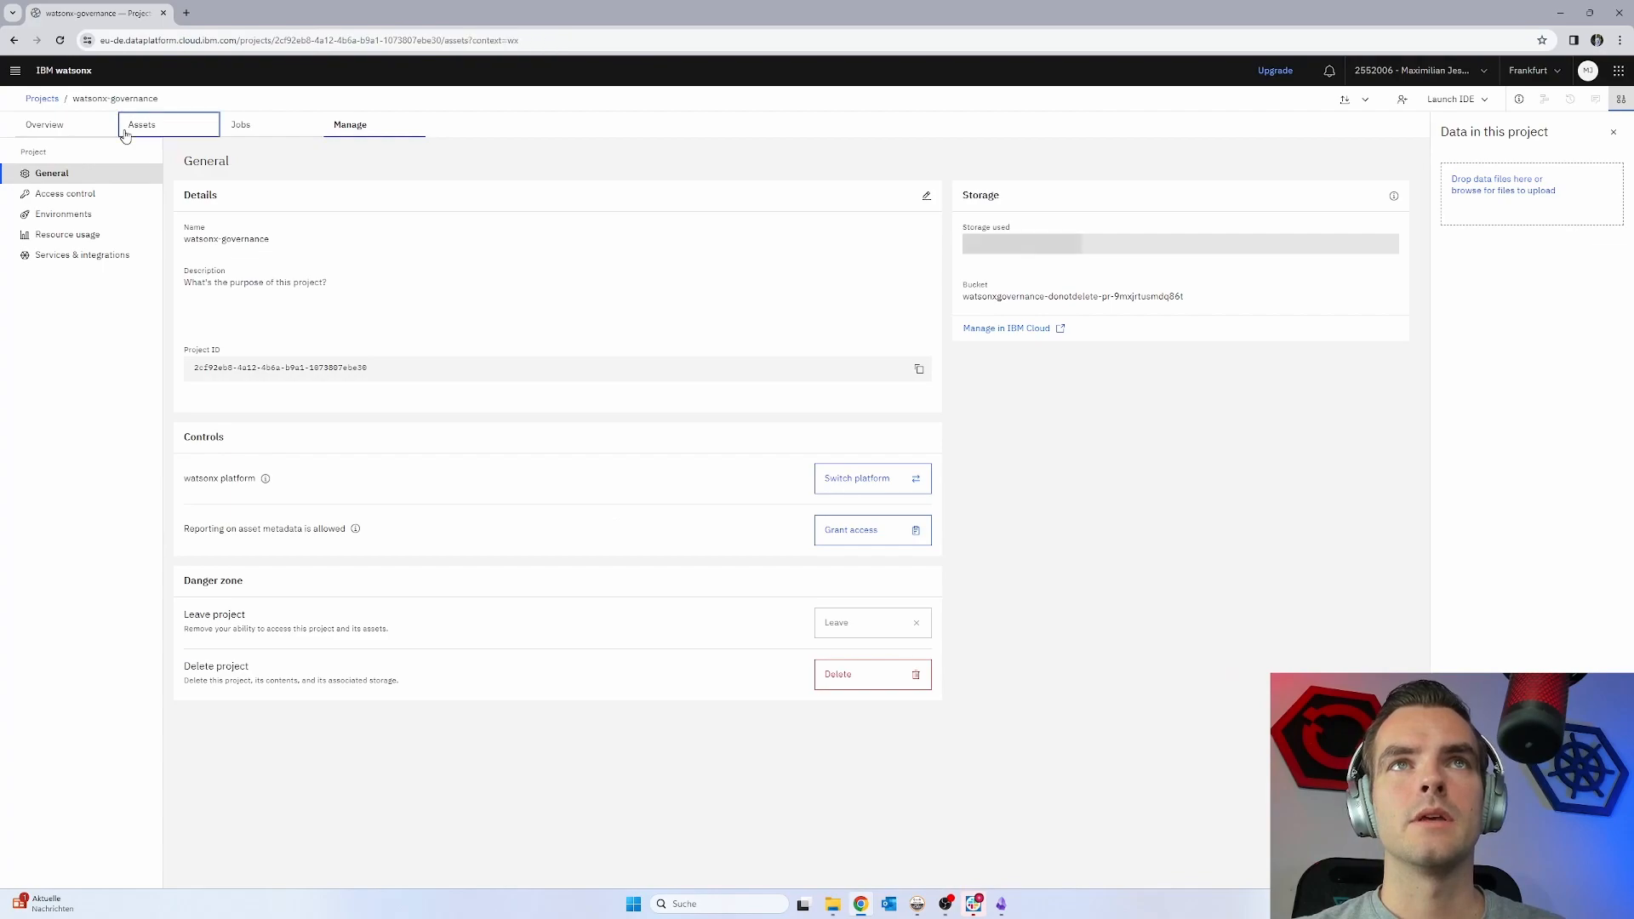
{"action": "left_click", "coordinate": [125, 135]}
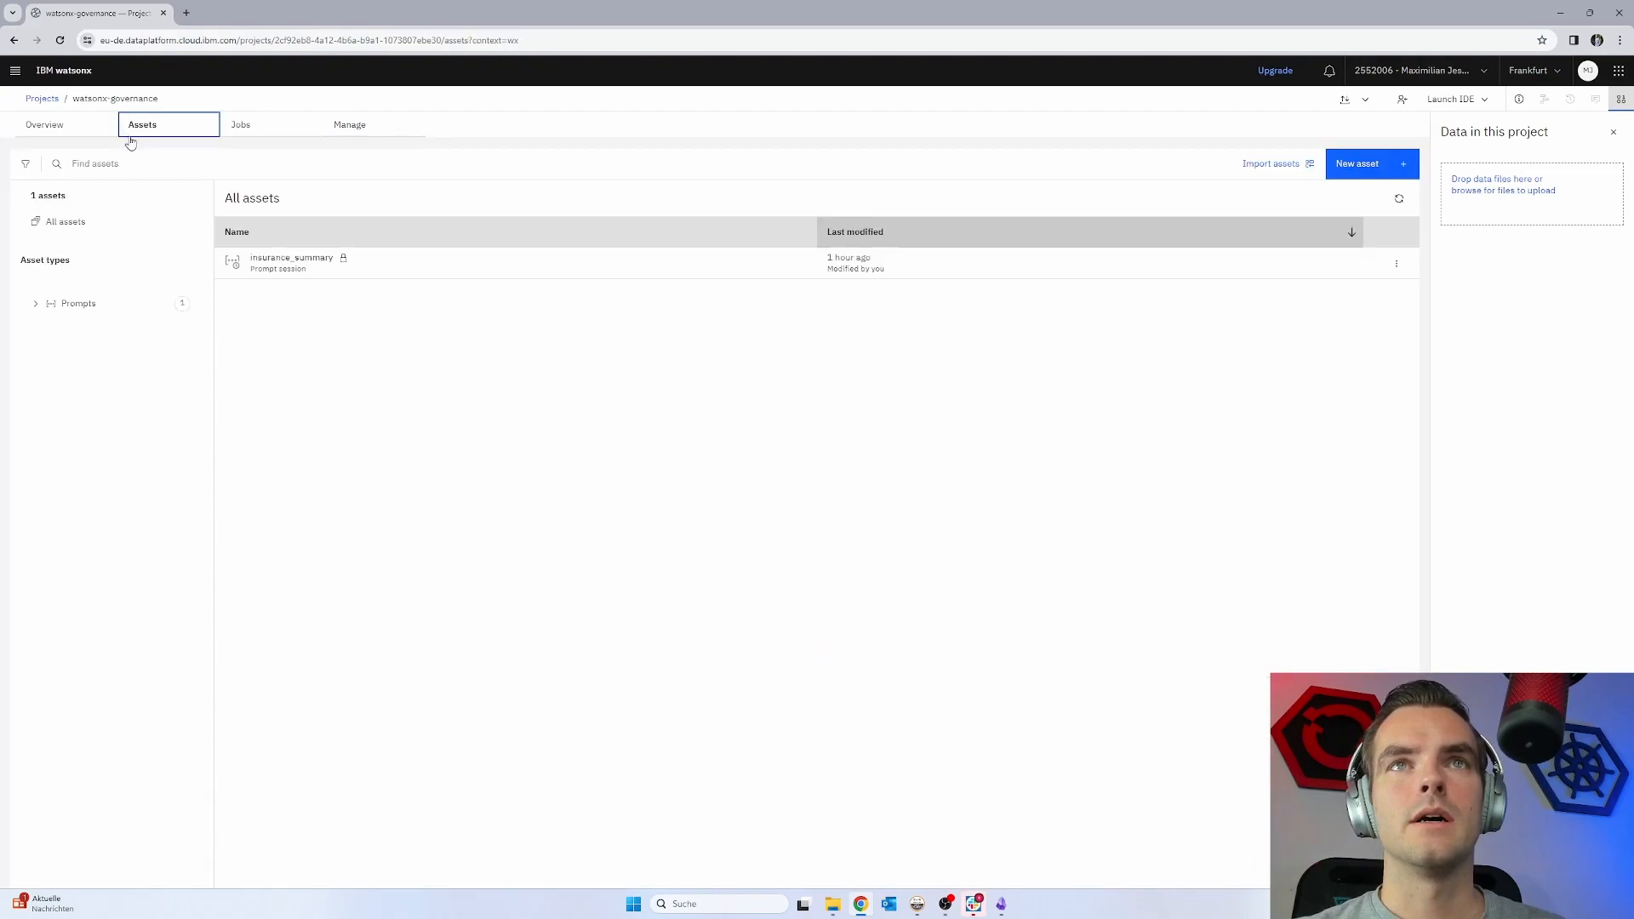
{"action": "left_click", "coordinate": [308, 267]}
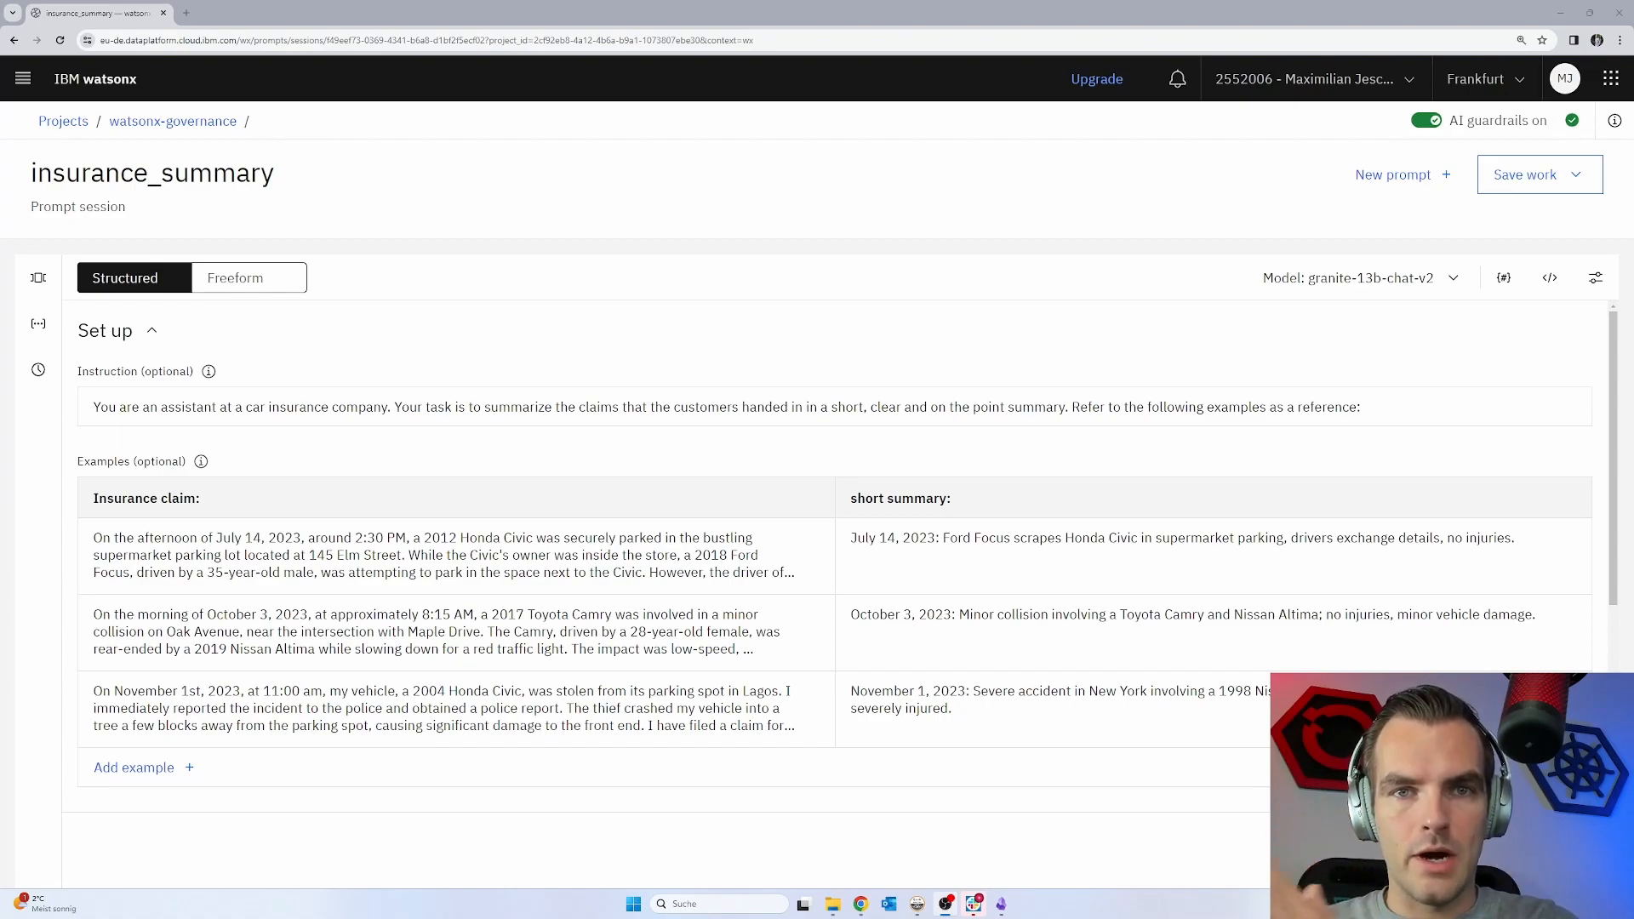
- Examine the instruction text that tells the model to summarize car insurance claims
{"action": "mouse_move", "coordinate": [178, 581]}
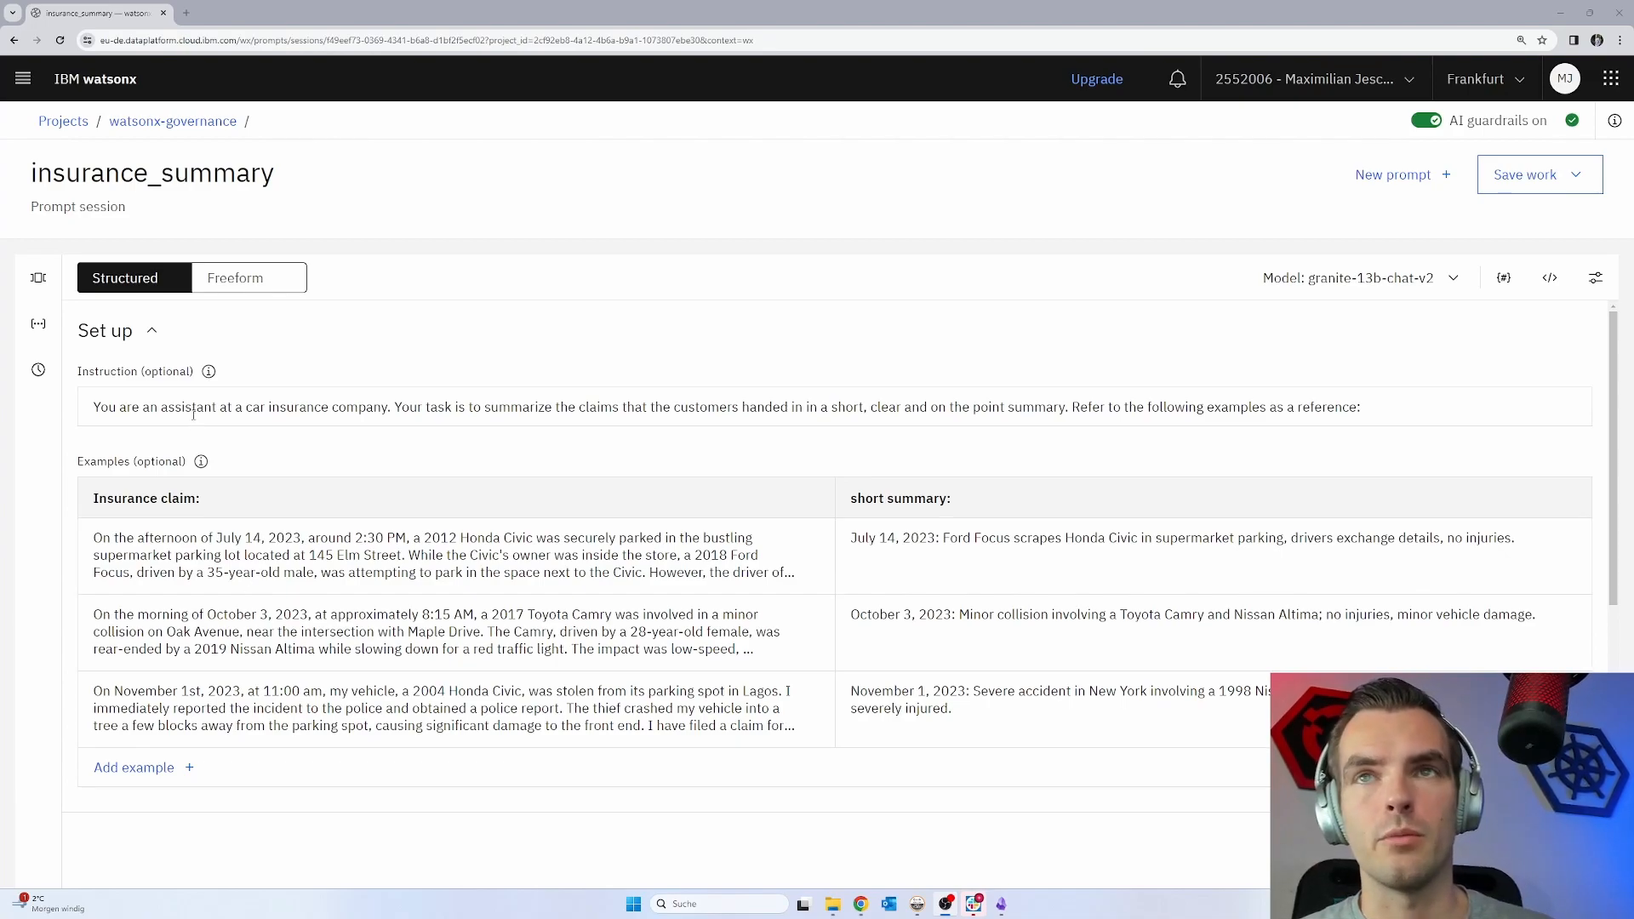
{"action": "left_click_drag", "start_coordinate": [82, 408], "coordinate": [1366, 404]}
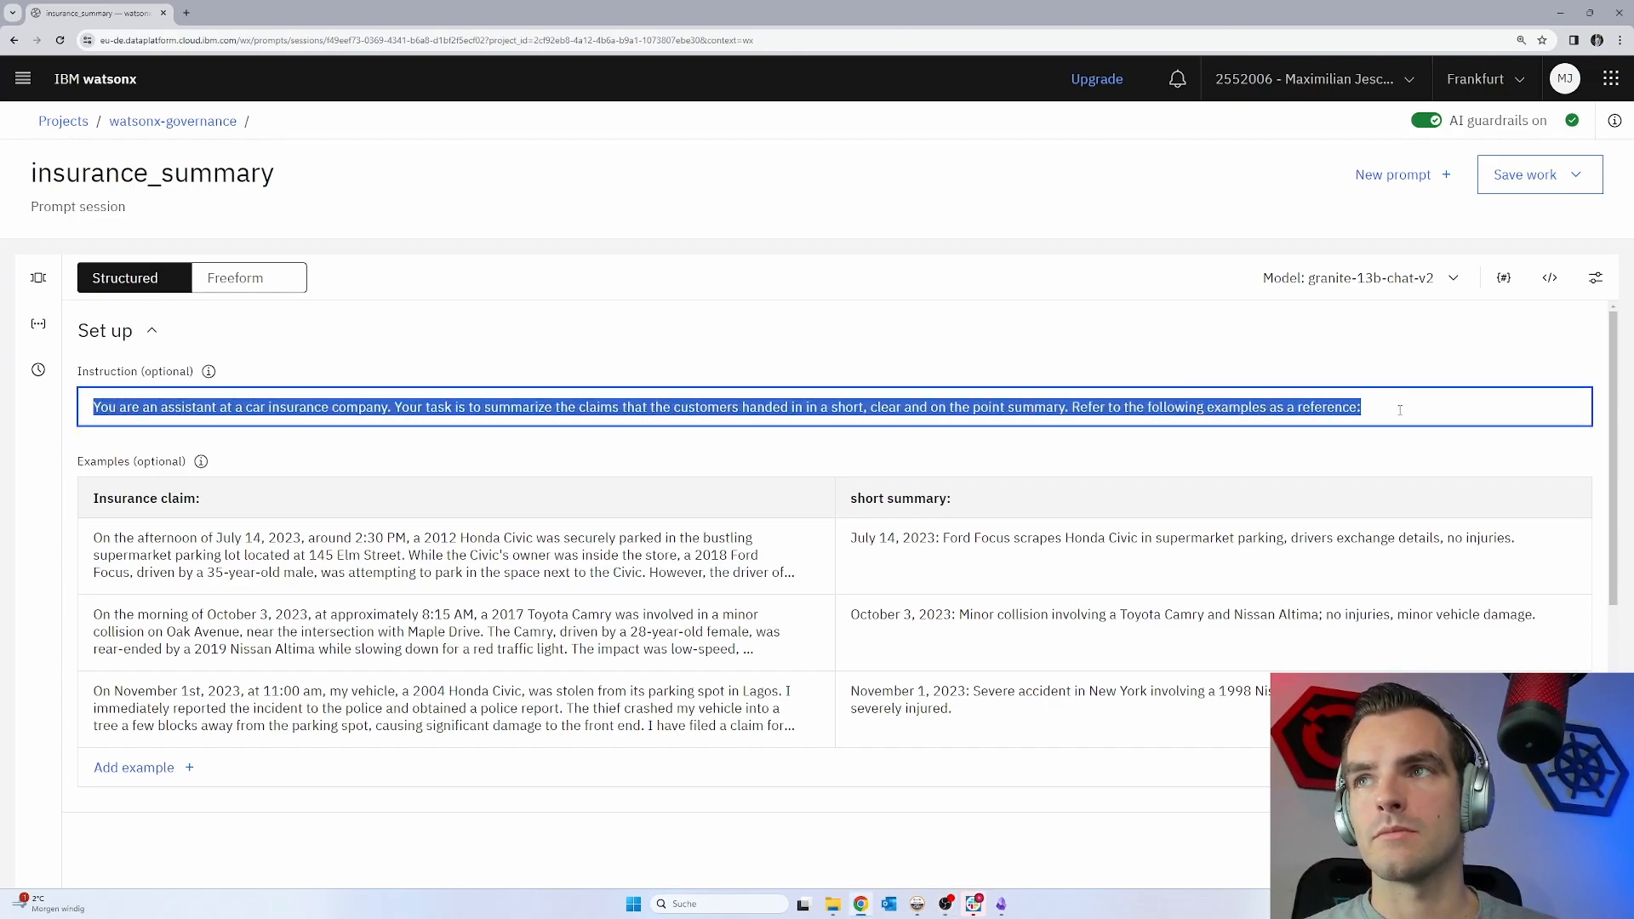
{"action": "left_click", "coordinate": [1400, 410]}
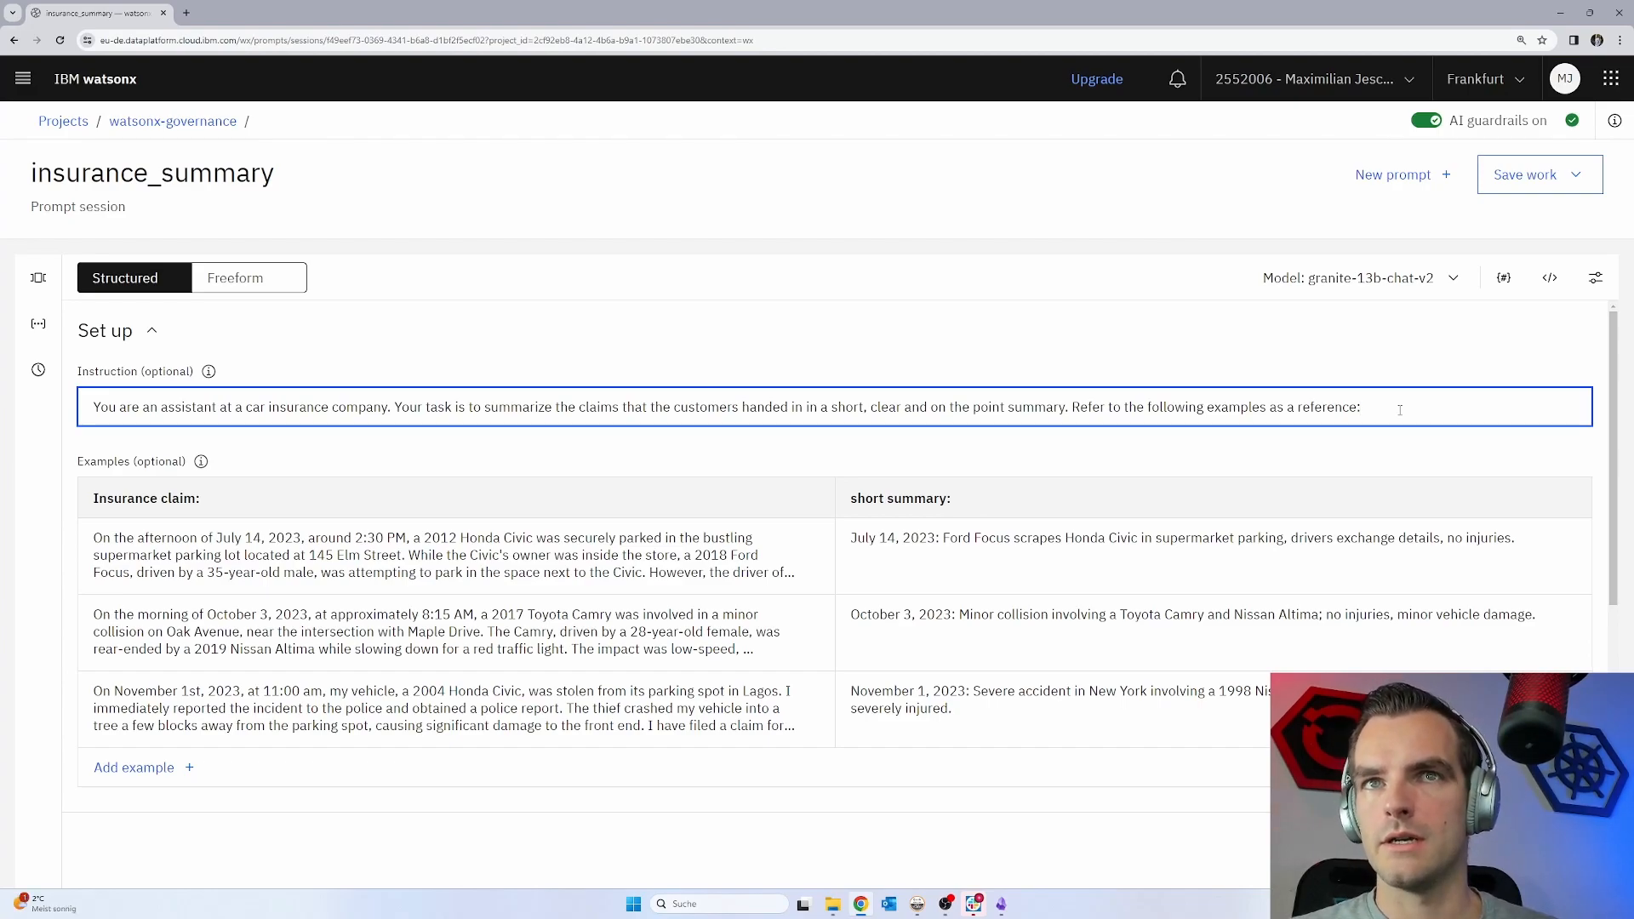
{"action": "left_click_drag", "start_coordinate": [161, 407], "coordinate": [339, 408]}
- Examine the three example insurance claims in full together with their short summaries
{"action": "left_click", "coordinate": [244, 536]}
{"action": "left_click_drag", "start_coordinate": [245, 536], "coordinate": [238, 623]}
{"action": "left_click", "coordinate": [238, 623]}
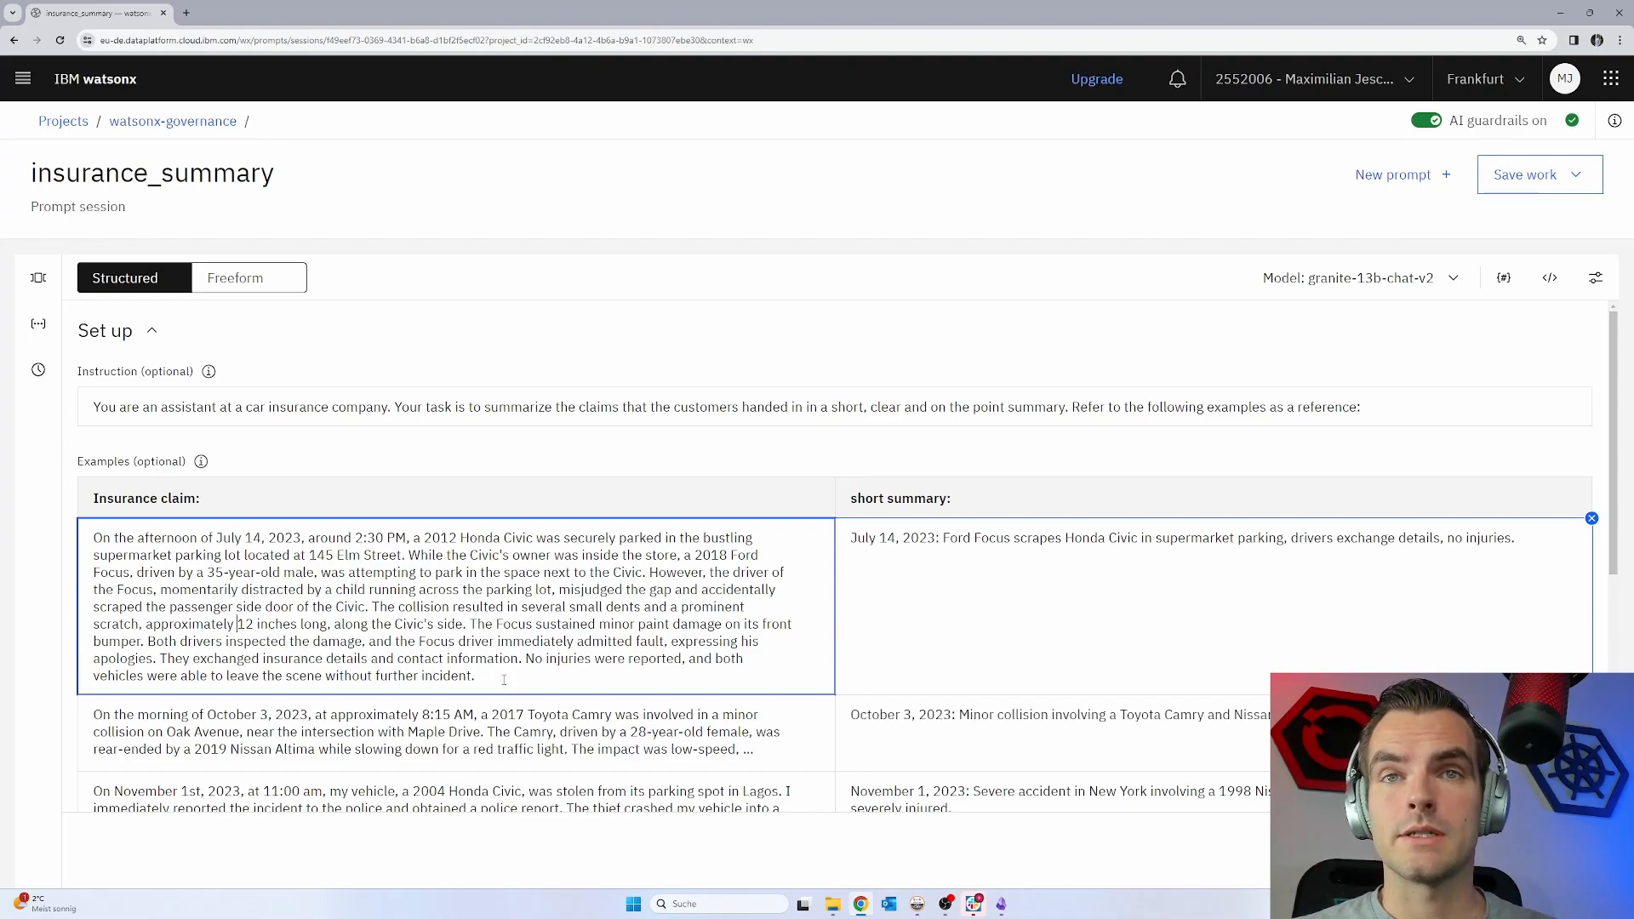
{"action": "left_click", "coordinate": [919, 537]}
{"action": "left_click_drag", "start_coordinate": [919, 538], "coordinate": [1462, 546]}
{"action": "left_click", "coordinate": [1463, 545]}
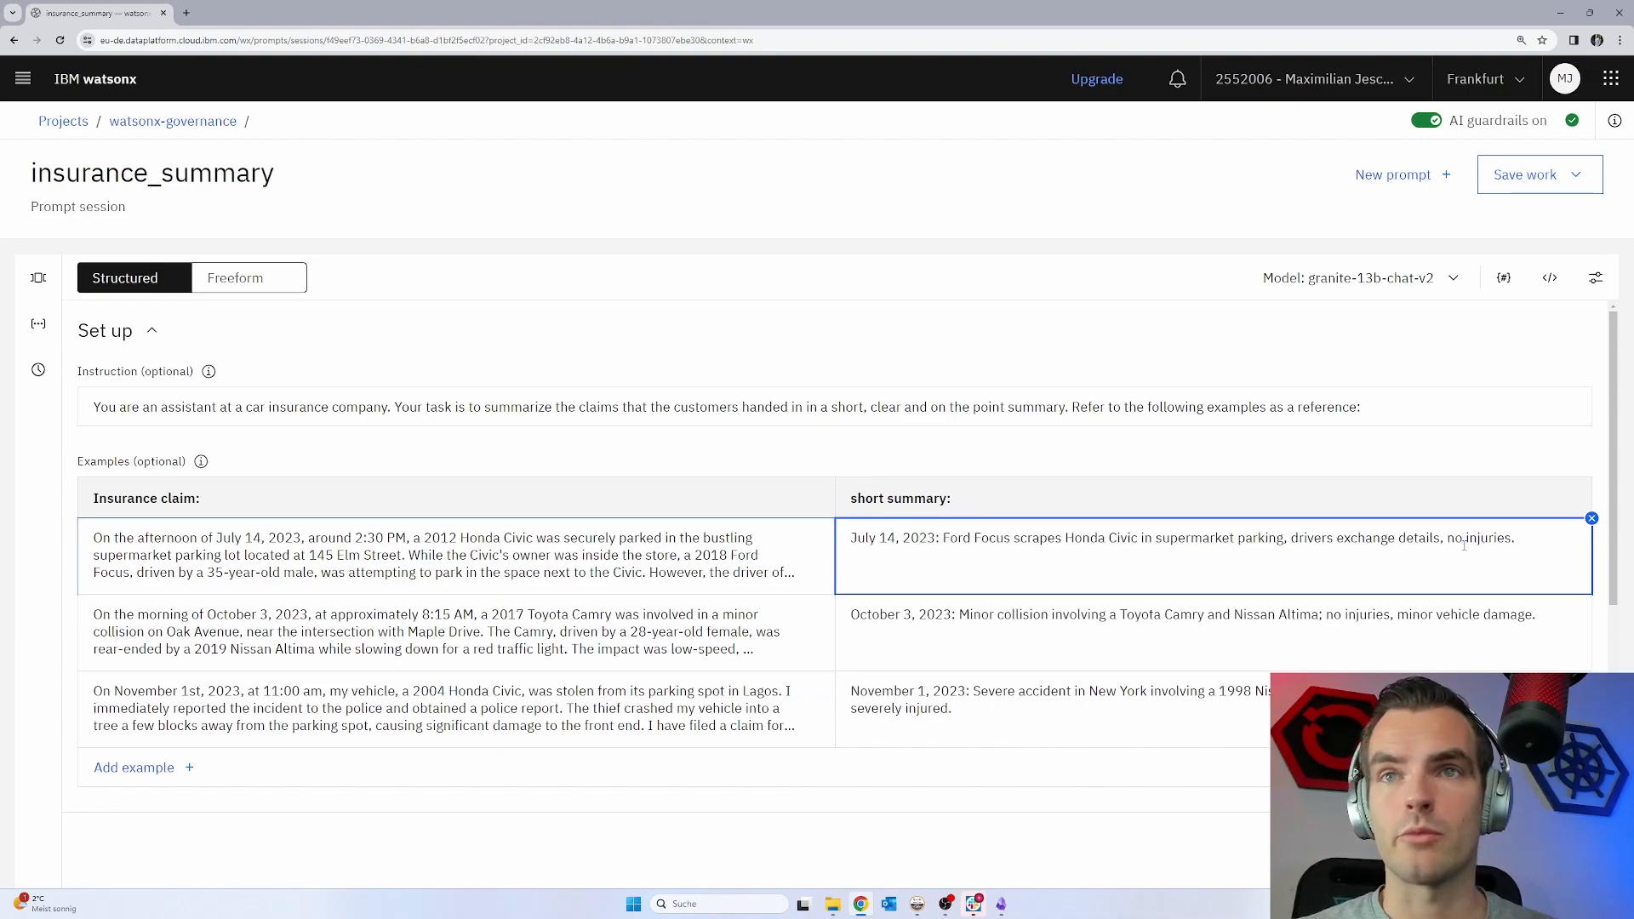
{"action": "left_click", "coordinate": [477, 632]}
{"action": "scroll", "coordinate": [500, 587], "scroll_direction": "down", "scroll_amount": 1}
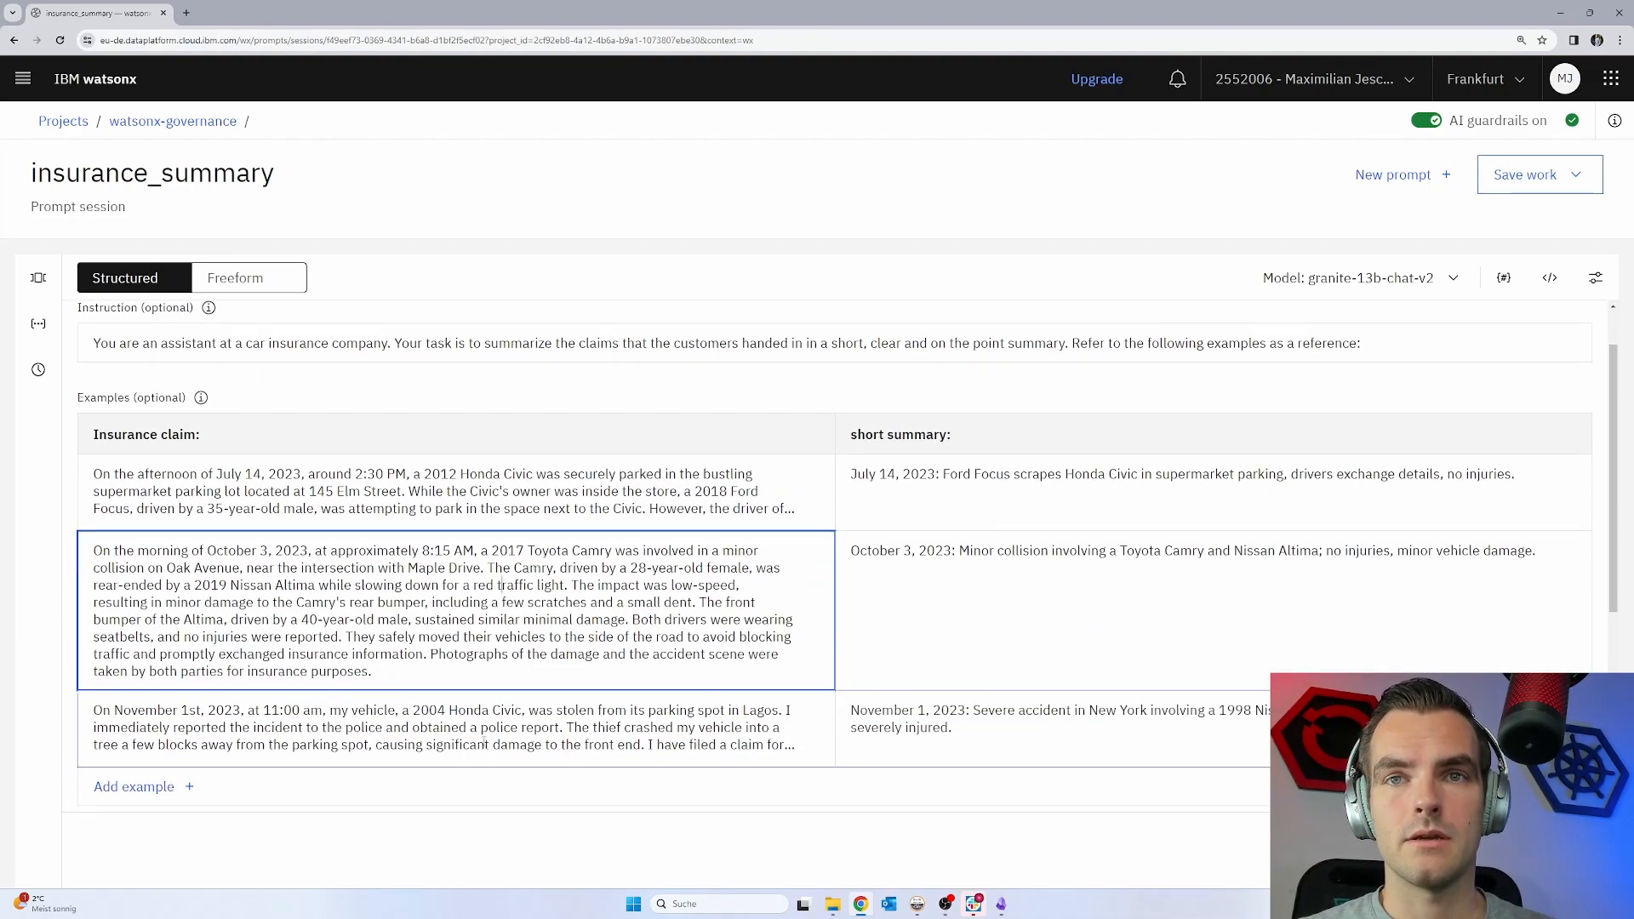
{"action": "left_click", "coordinate": [485, 744]}
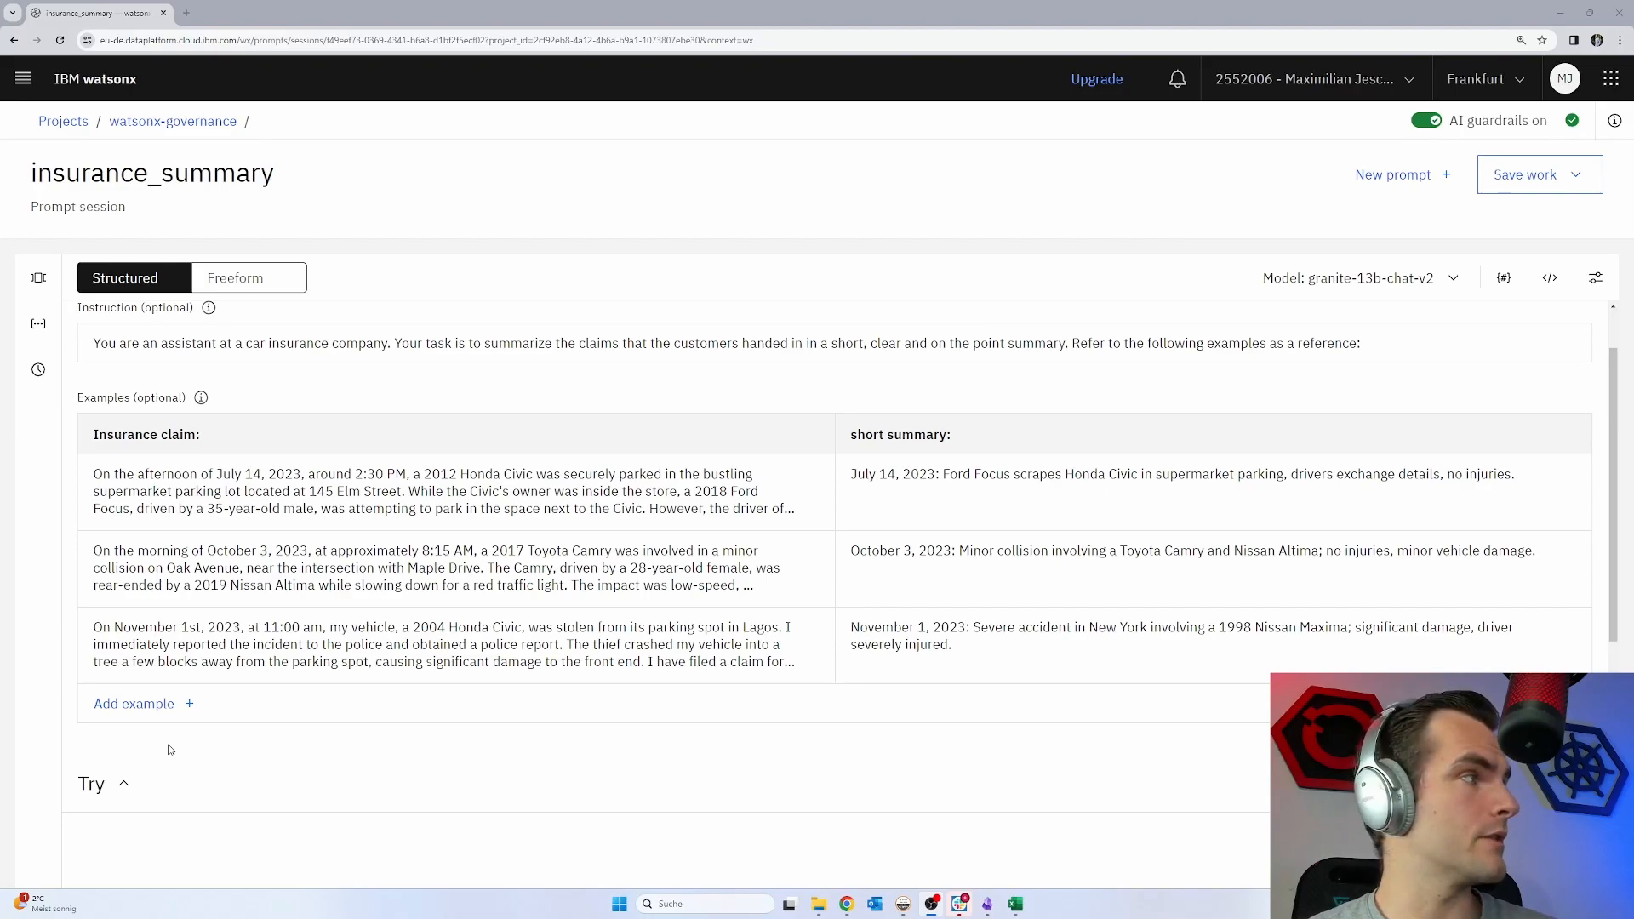
- Switch to the insurance_claim_summary_mj workbook in Excel and review its insurance claims and matching summaries down to the last row
{"action": "key", "text": "alt+Tab"}
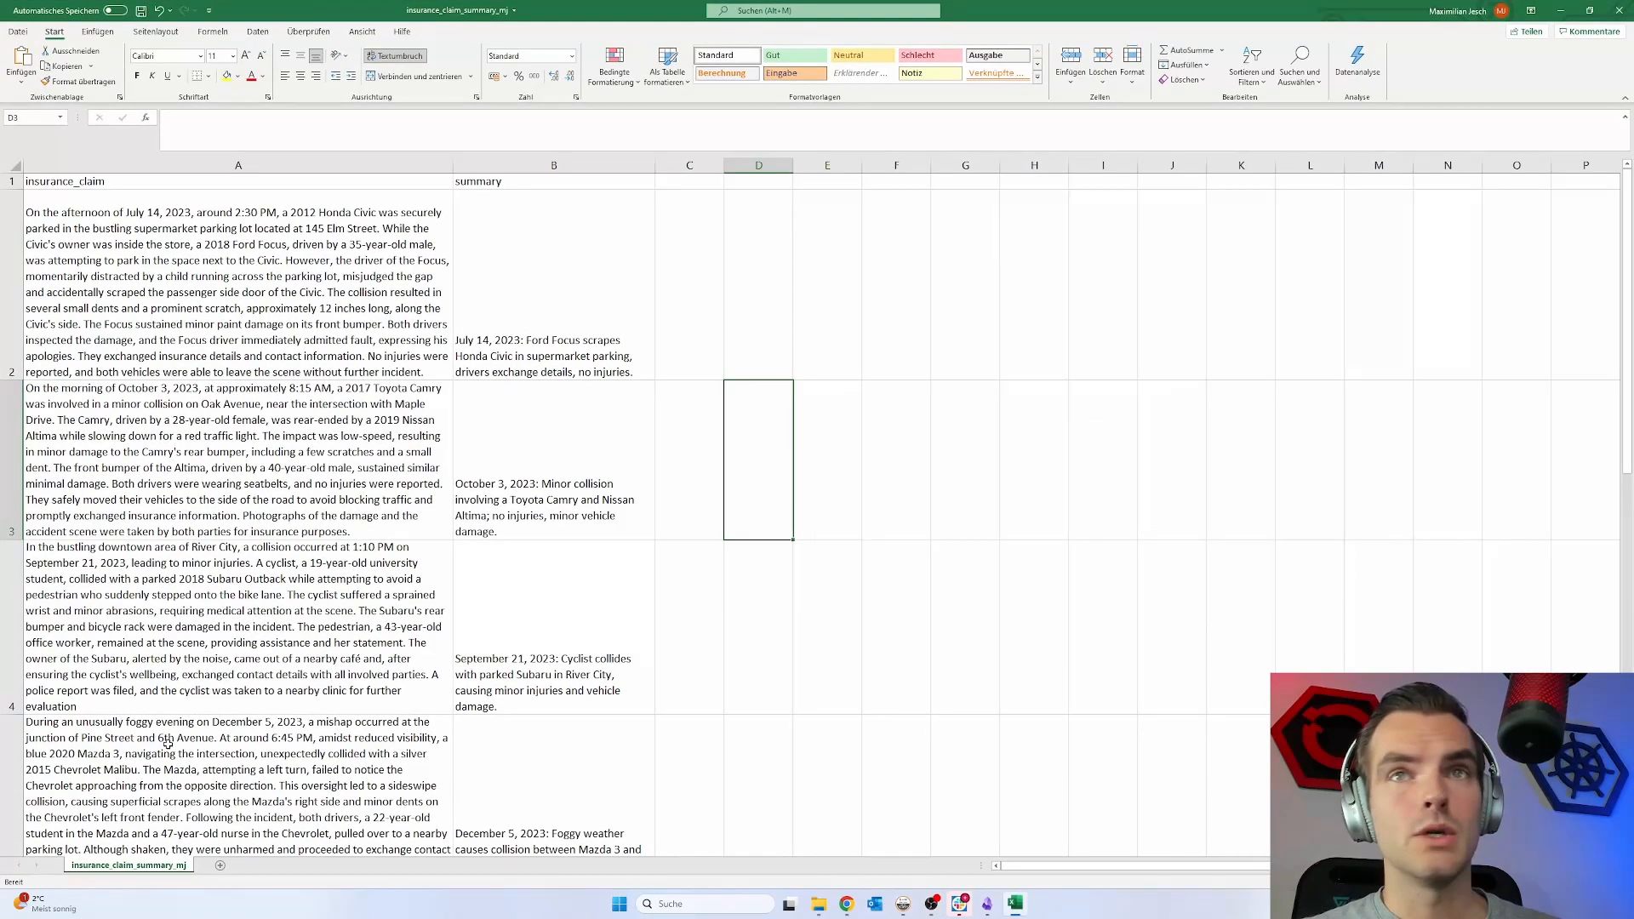
{"action": "left_click", "coordinate": [158, 298]}
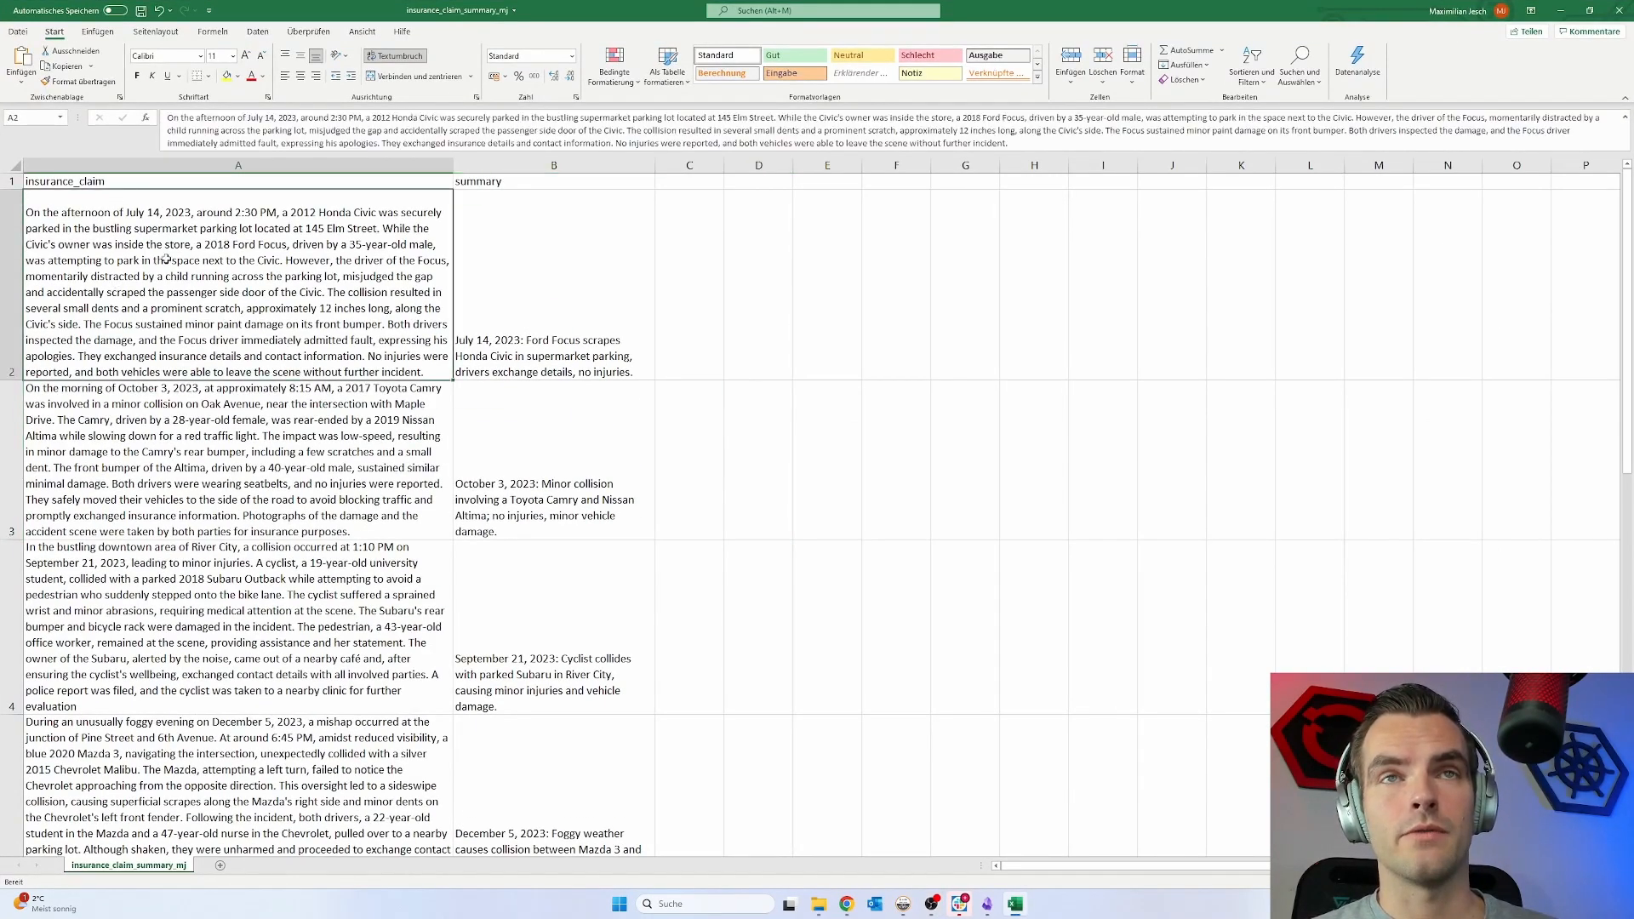
{"action": "left_click", "coordinate": [497, 362]}
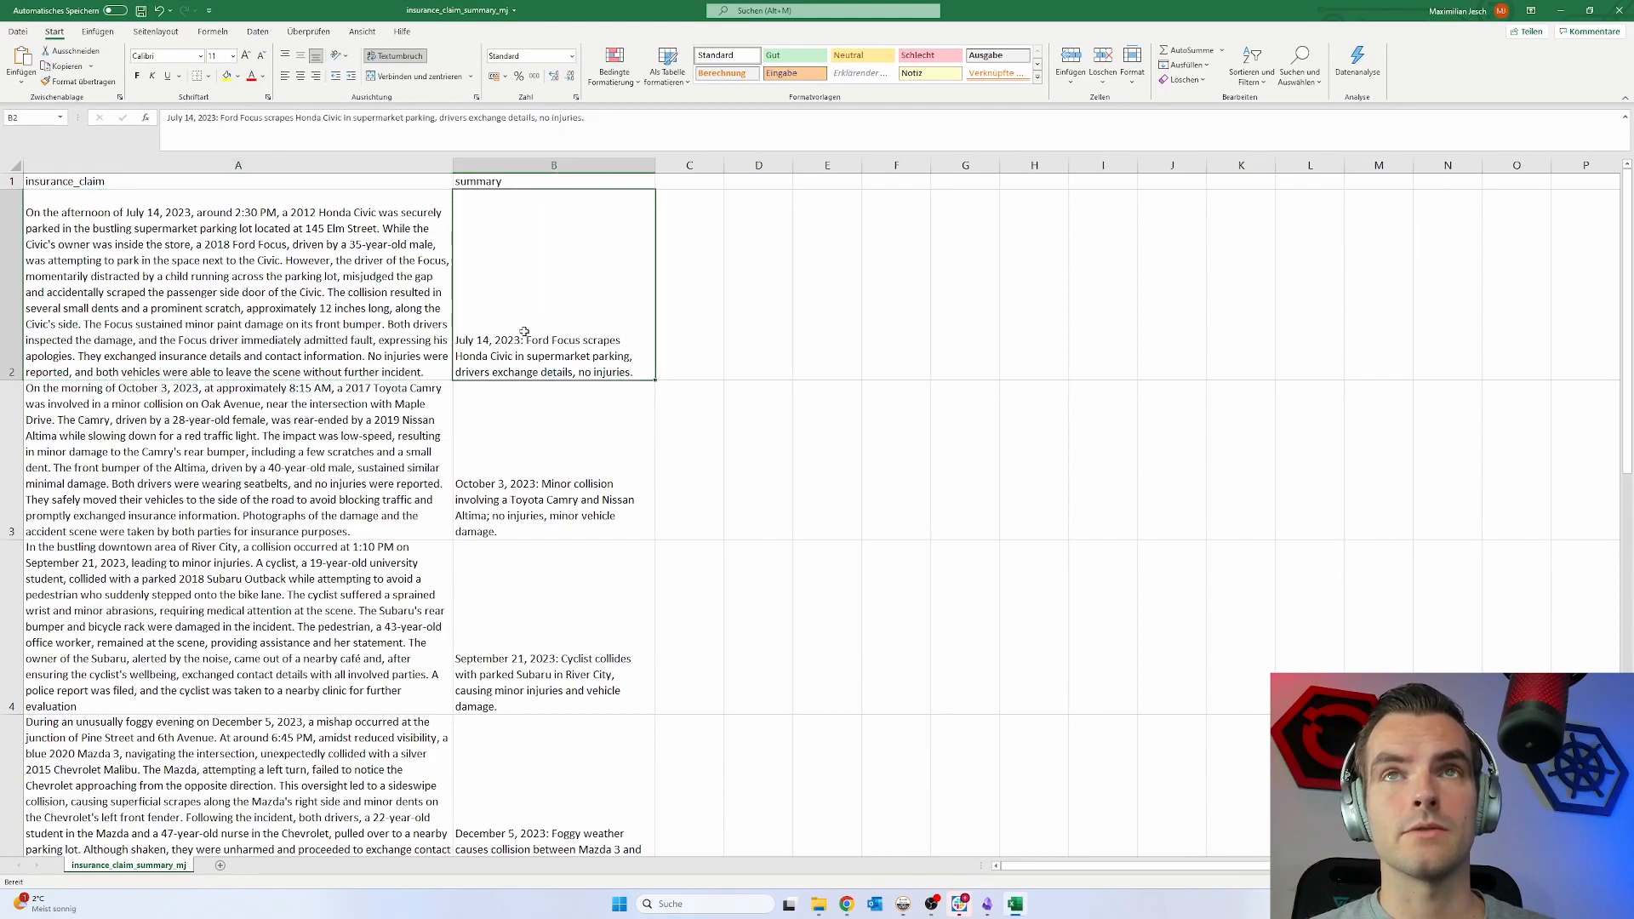
{"action": "left_click", "coordinate": [304, 464]}
{"action": "left_click", "coordinate": [538, 485]}
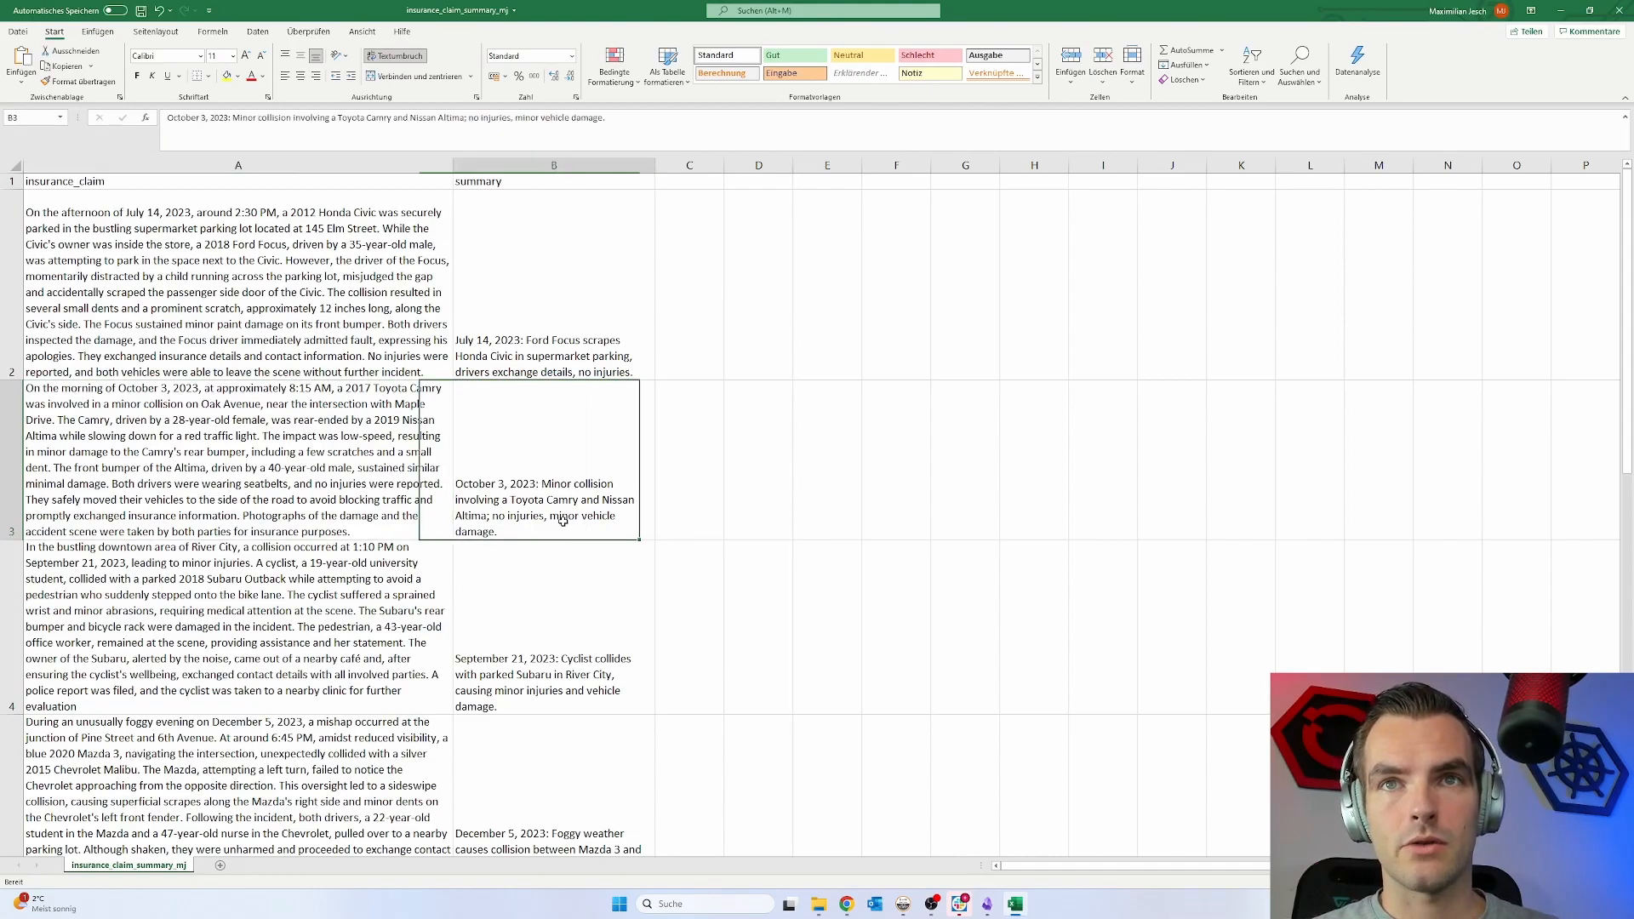
{"action": "scroll", "coordinate": [391, 608], "scroll_direction": "down", "scroll_amount": 3}
{"action": "scroll", "coordinate": [387, 608], "scroll_direction": "down", "scroll_amount": 10}
{"action": "scroll", "coordinate": [381, 605], "scroll_direction": "up", "scroll_amount": 8}
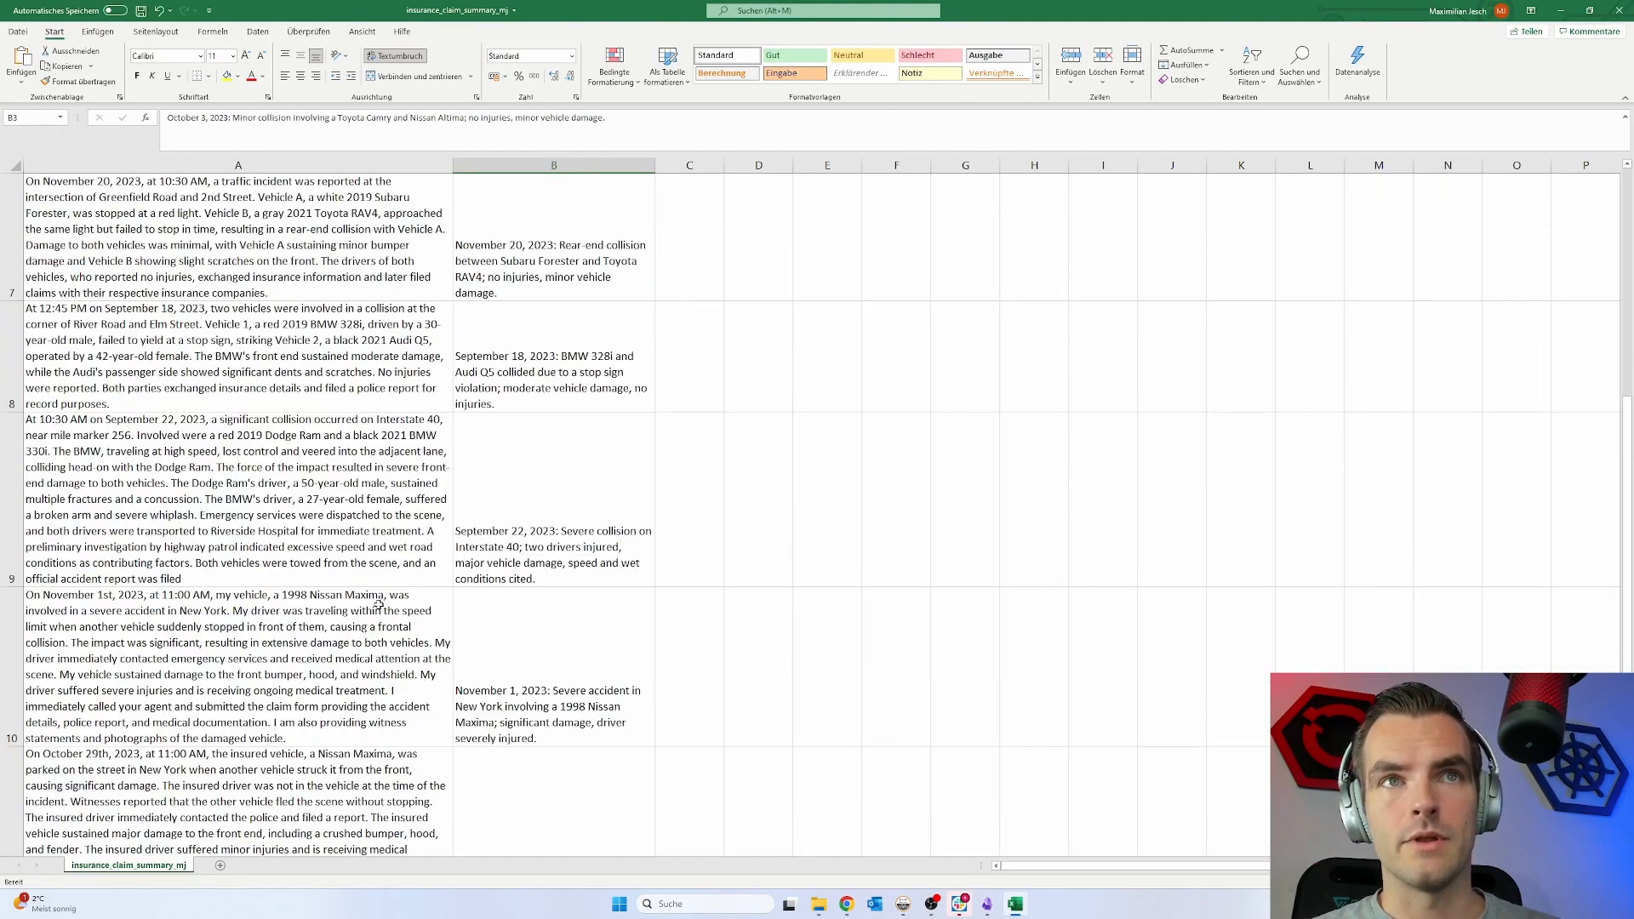
{"action": "left_click", "coordinate": [207, 719]}
{"action": "scroll", "coordinate": [173, 766], "scroll_direction": "down", "scroll_amount": 3}
{"action": "scroll", "coordinate": [173, 766], "scroll_direction": "down", "scroll_amount": 6}
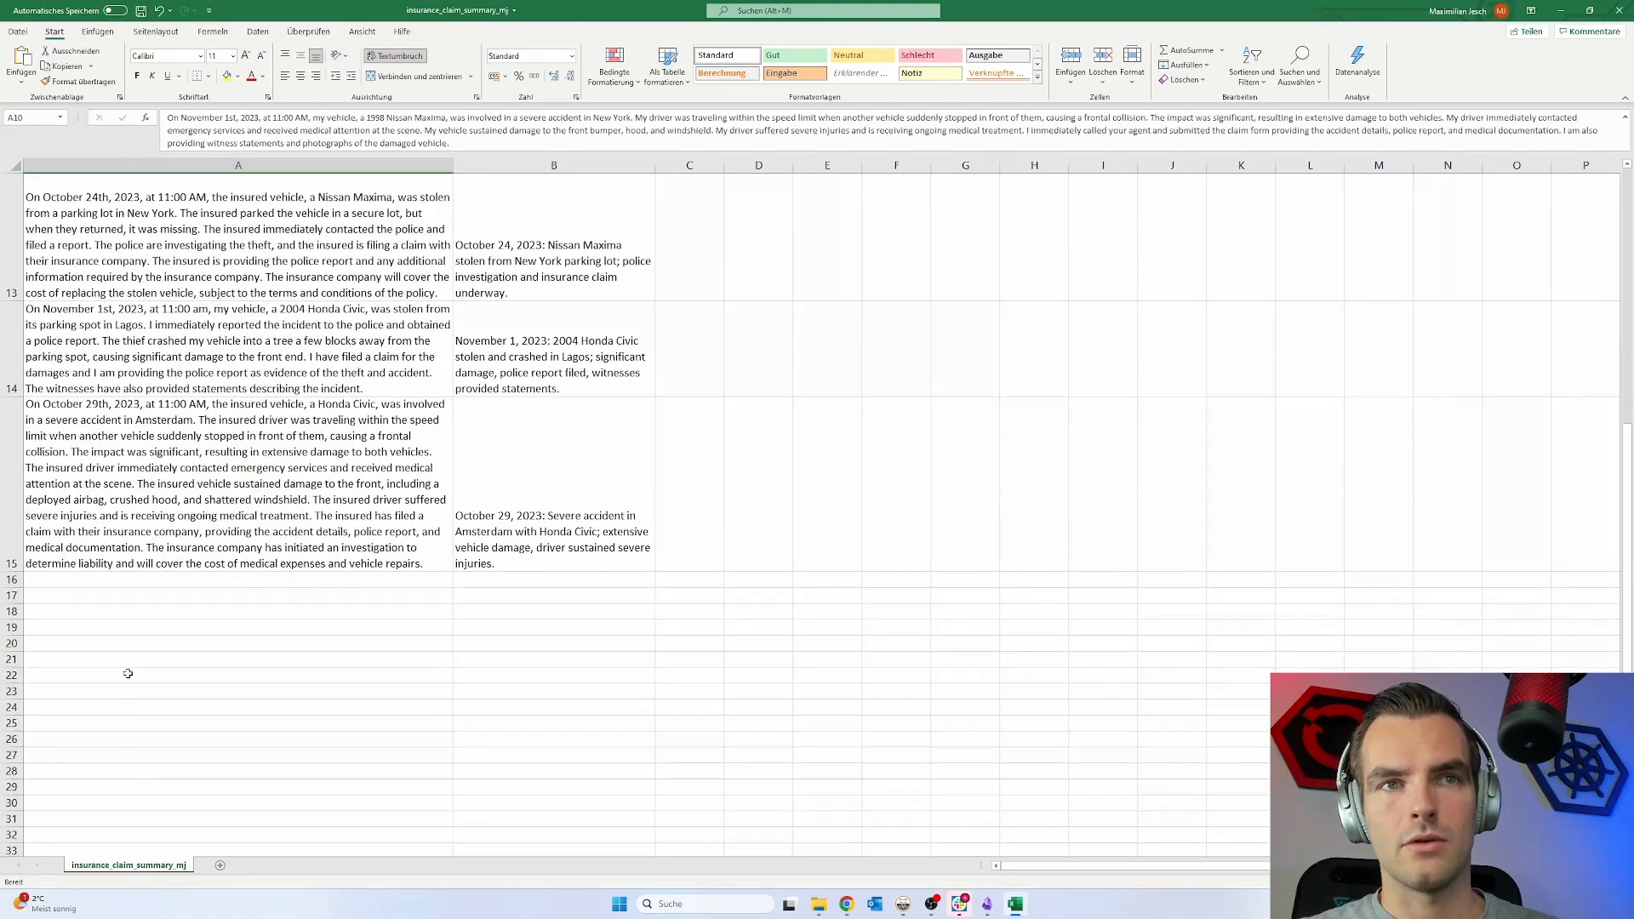
{"action": "left_click", "coordinate": [135, 545]}
{"action": "left_click", "coordinate": [502, 525]}
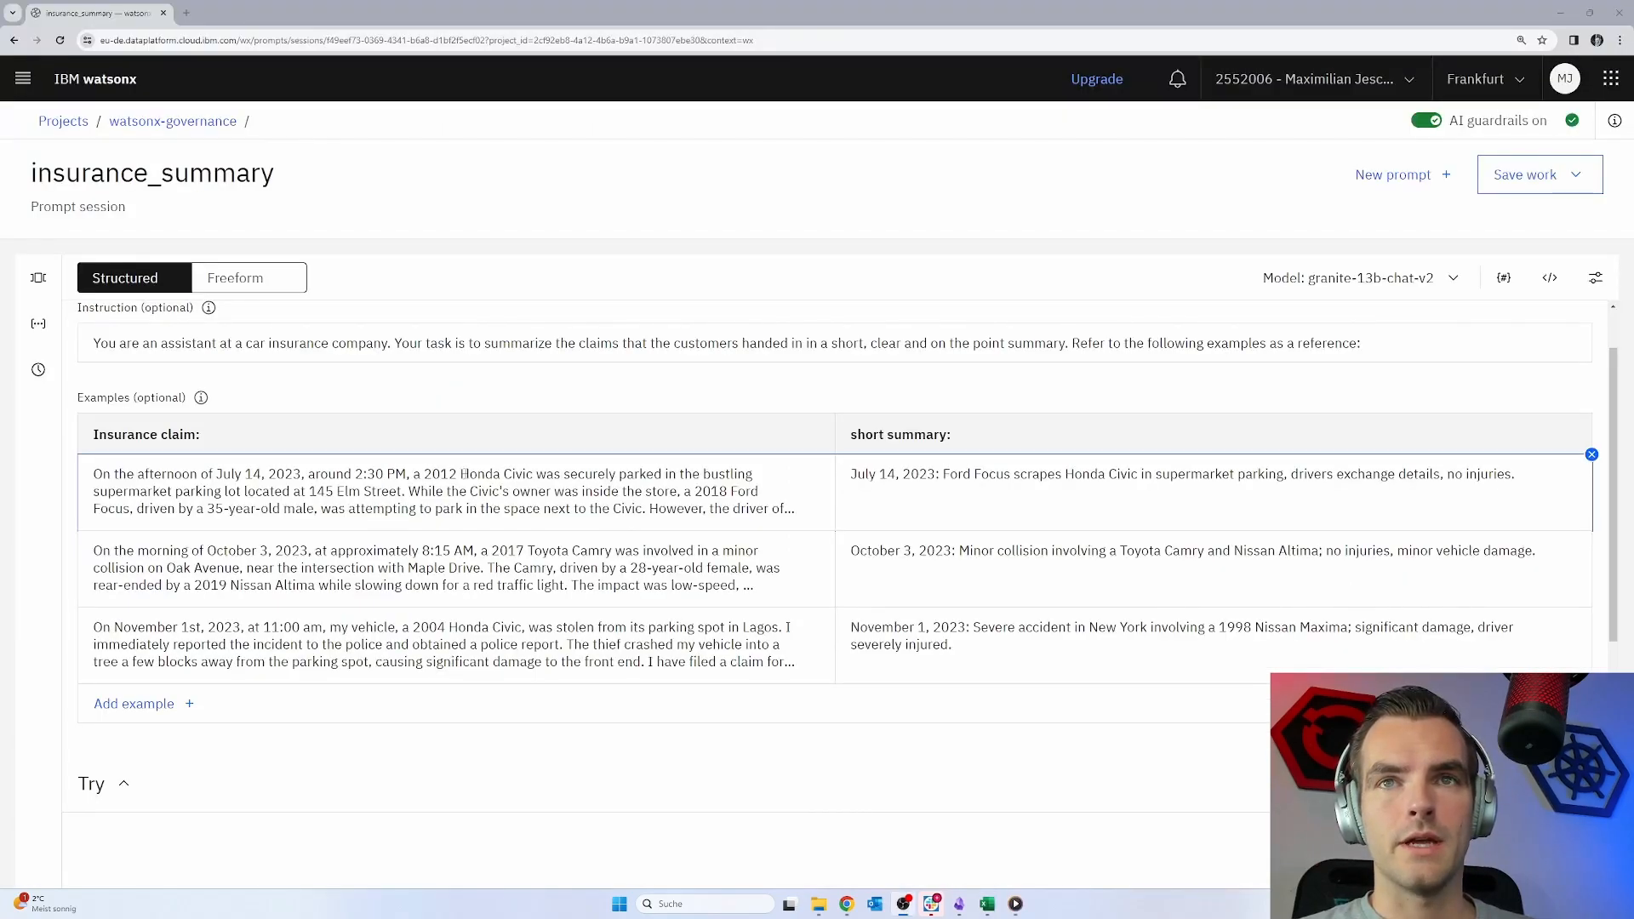
- Return to the prompt session in the browser, review the two test claims and generate their short summaries
{"action": "left_click", "coordinate": [411, 475]}
{"action": "scroll", "coordinate": [421, 510], "scroll_direction": "down", "scroll_amount": 2}
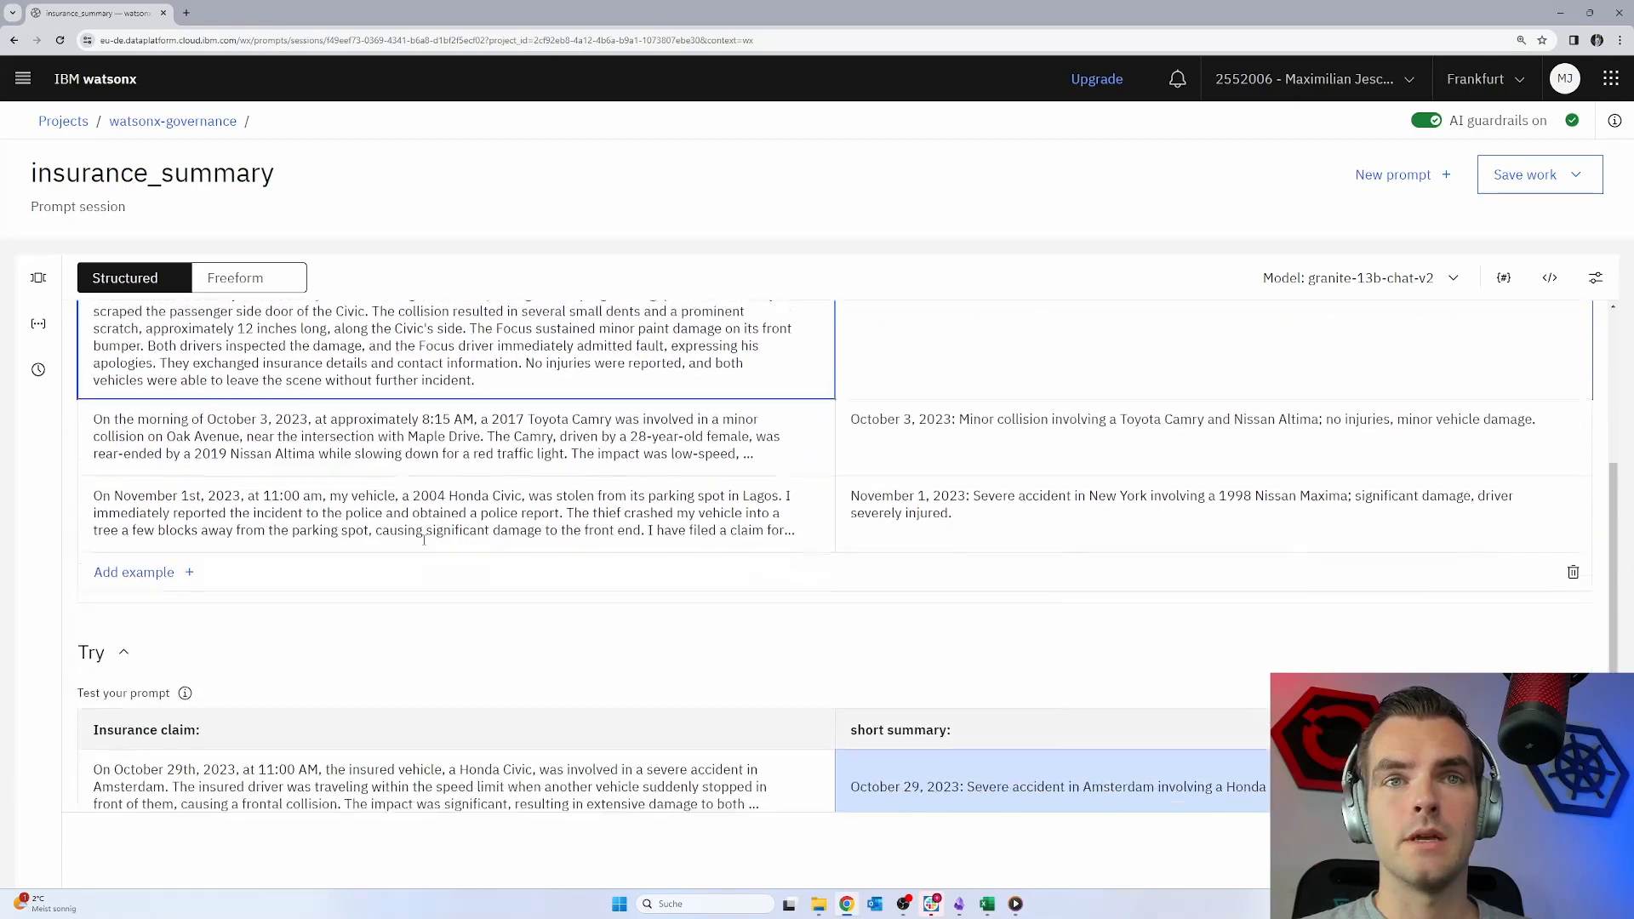
{"action": "scroll", "coordinate": [424, 540], "scroll_direction": "down", "scroll_amount": 2}
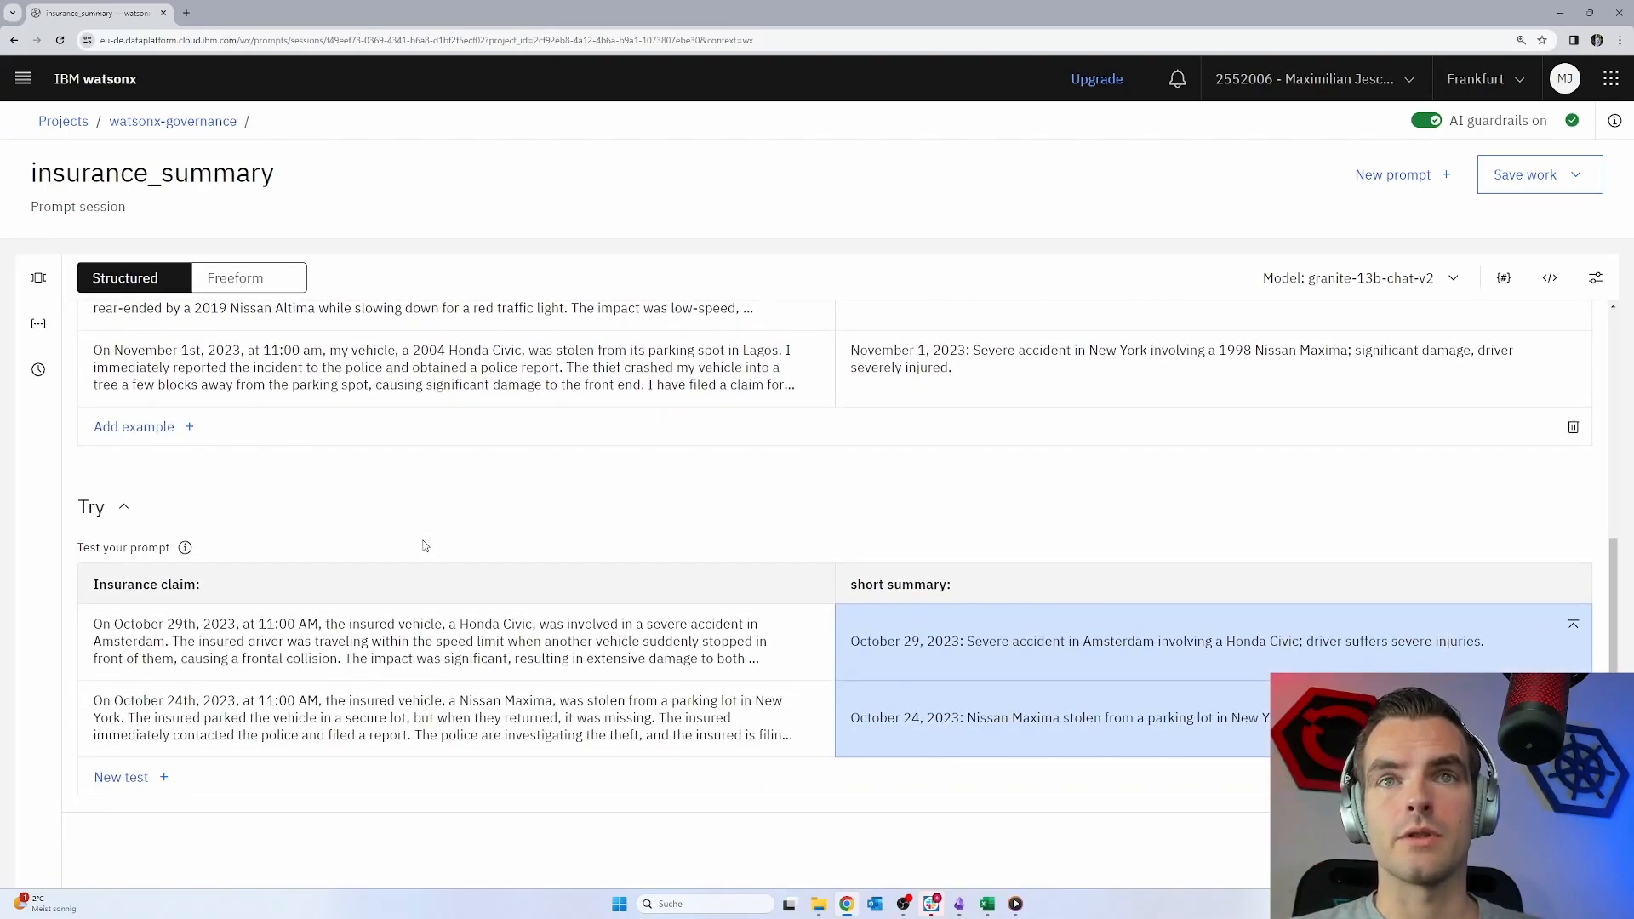
{"action": "left_click", "coordinate": [413, 658]}
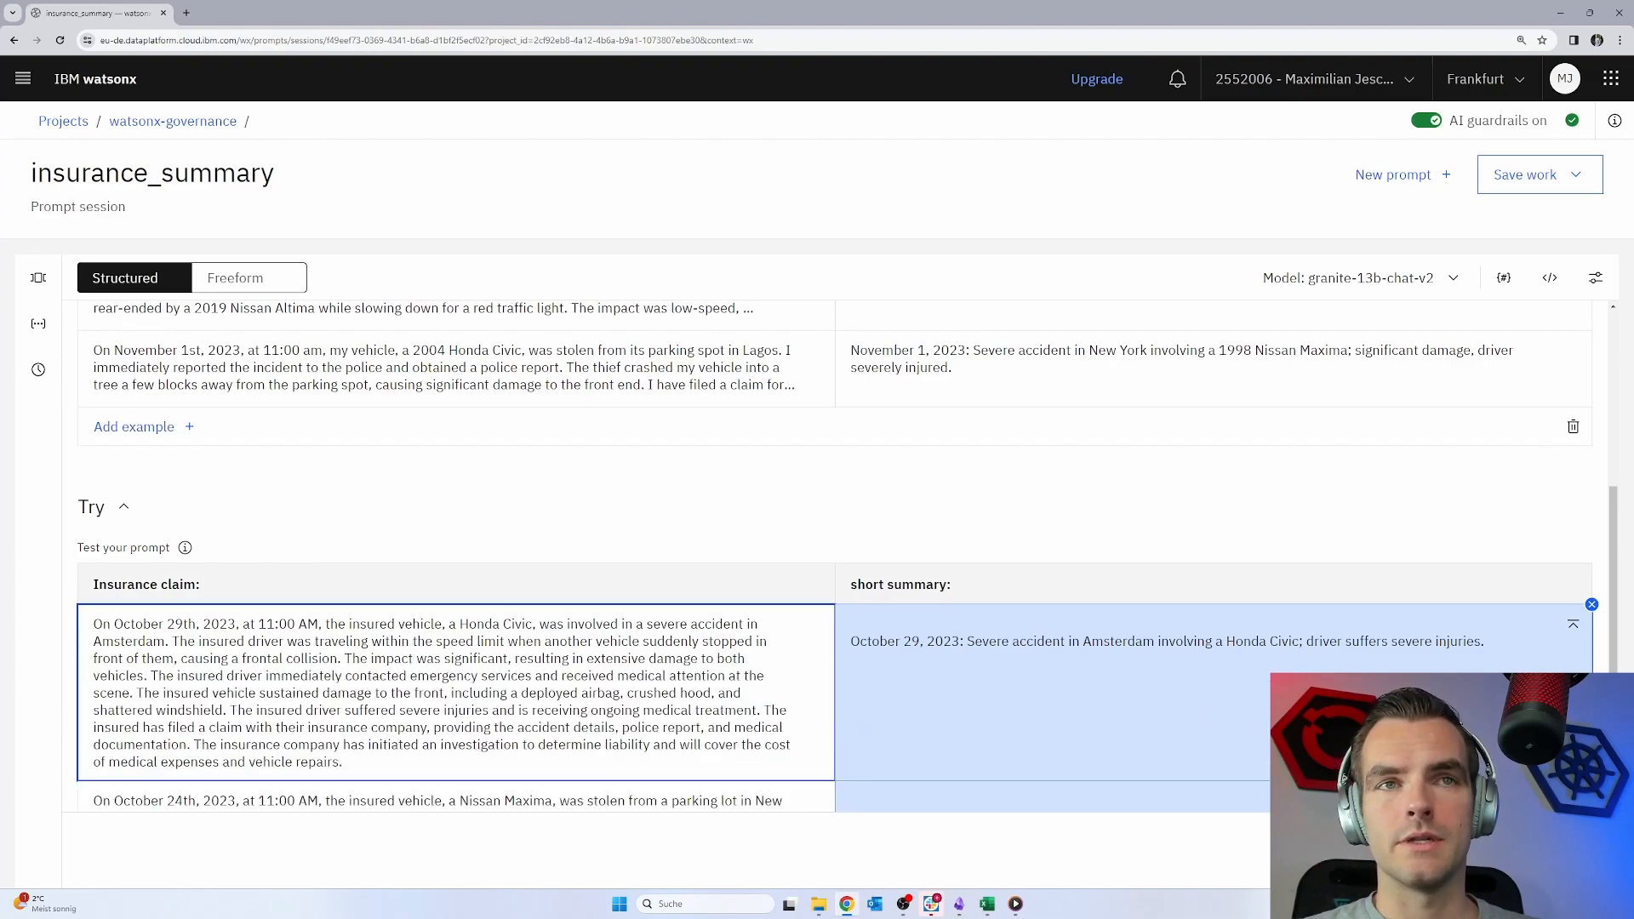
{"action": "scroll", "coordinate": [216, 722], "scroll_direction": "down", "scroll_amount": 1}
{"action": "left_click", "coordinate": [235, 736]}
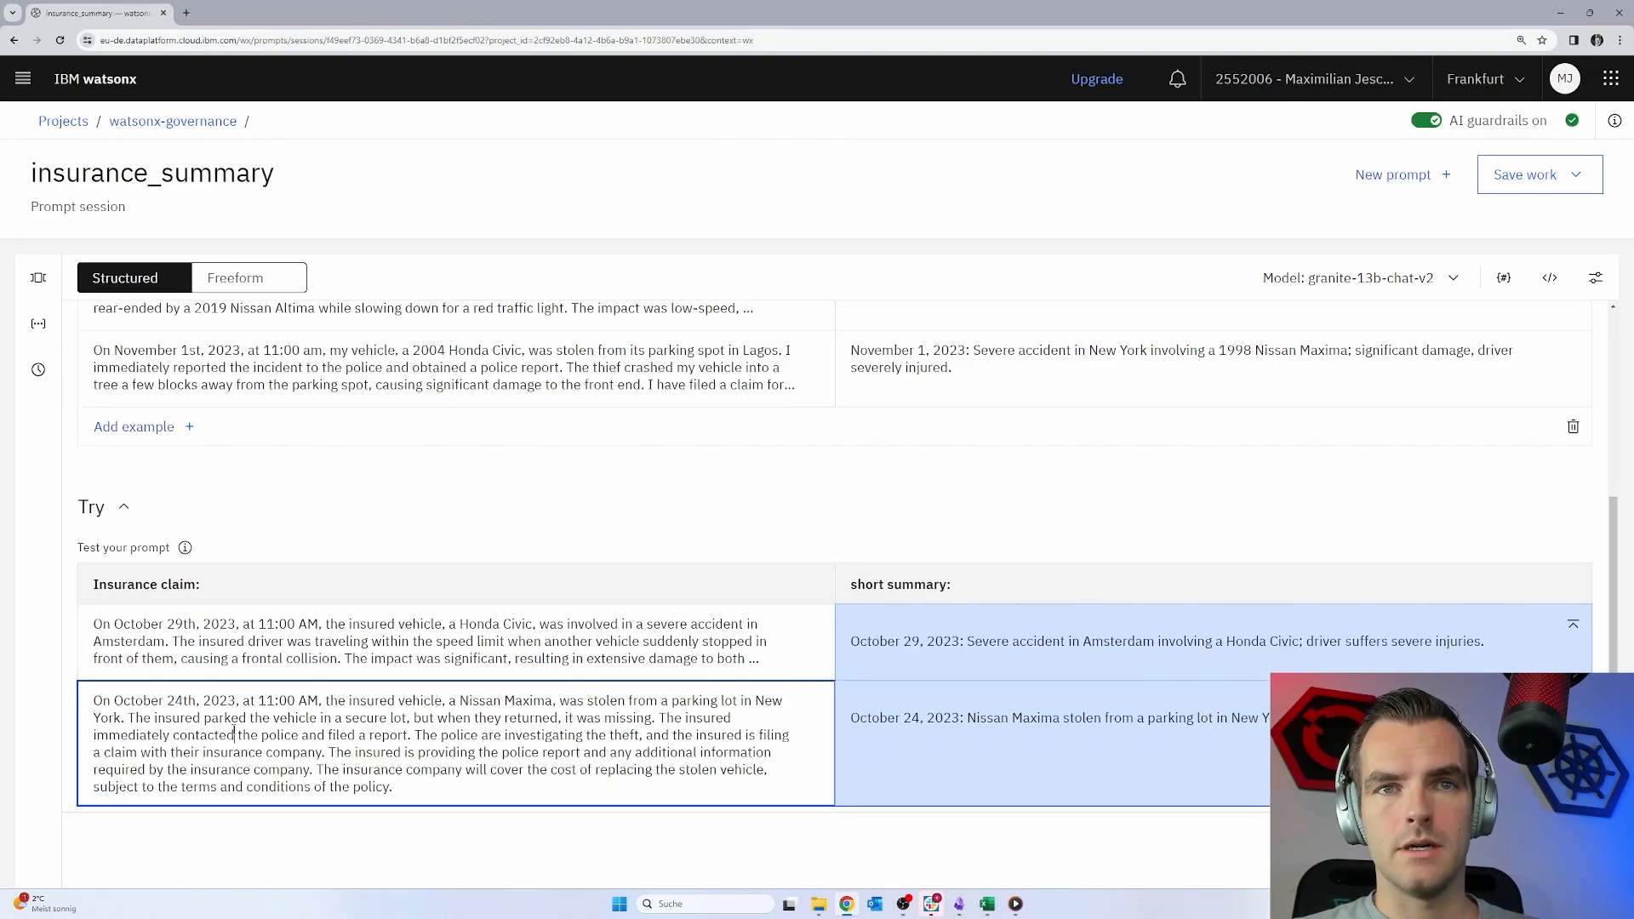
{"action": "left_click", "coordinate": [1049, 656]}
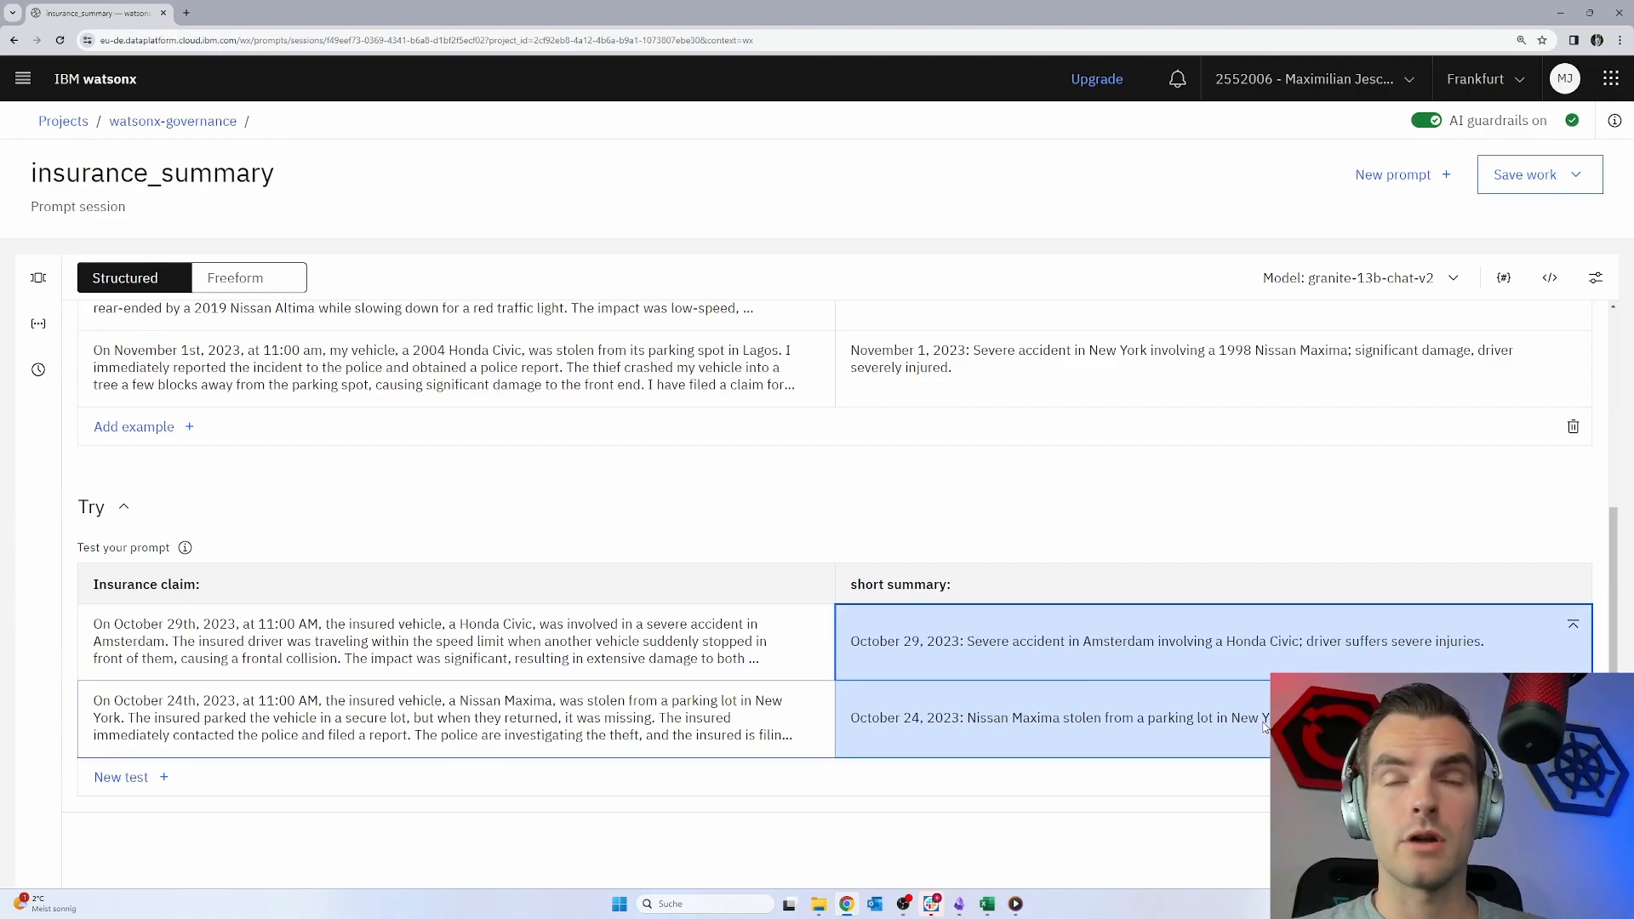
{"action": "left_click", "coordinate": [1537, 850]}
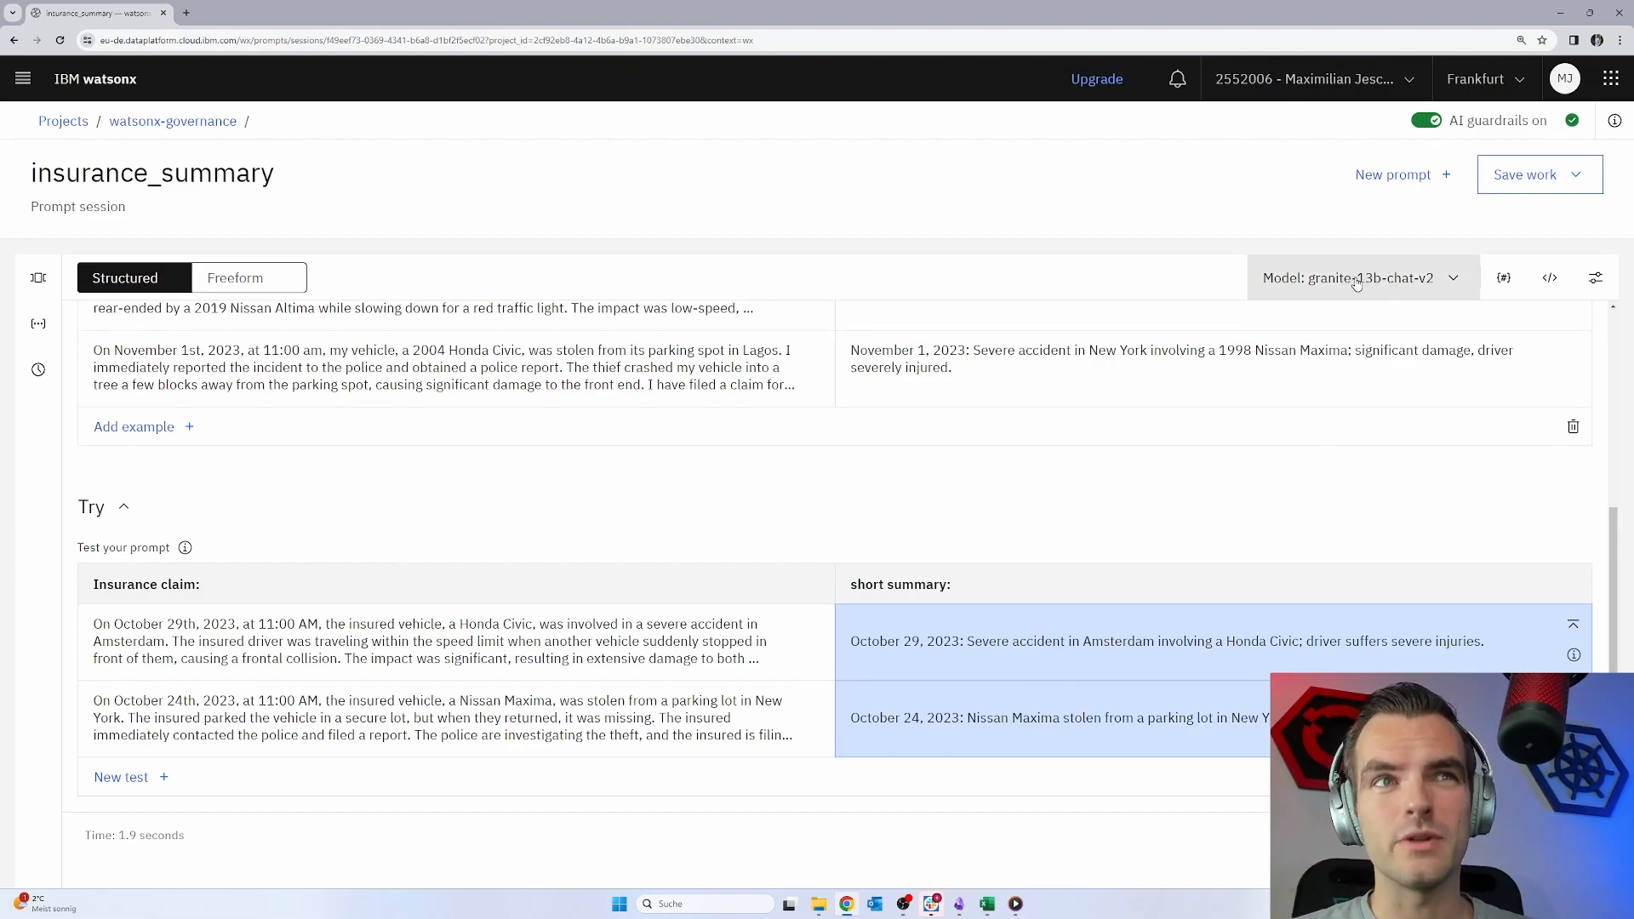
- Show the code for the prompt and examine the prompt text inside the curl request
{"action": "scroll", "coordinate": [1340, 281], "scroll_direction": "up", "scroll_amount": 4}
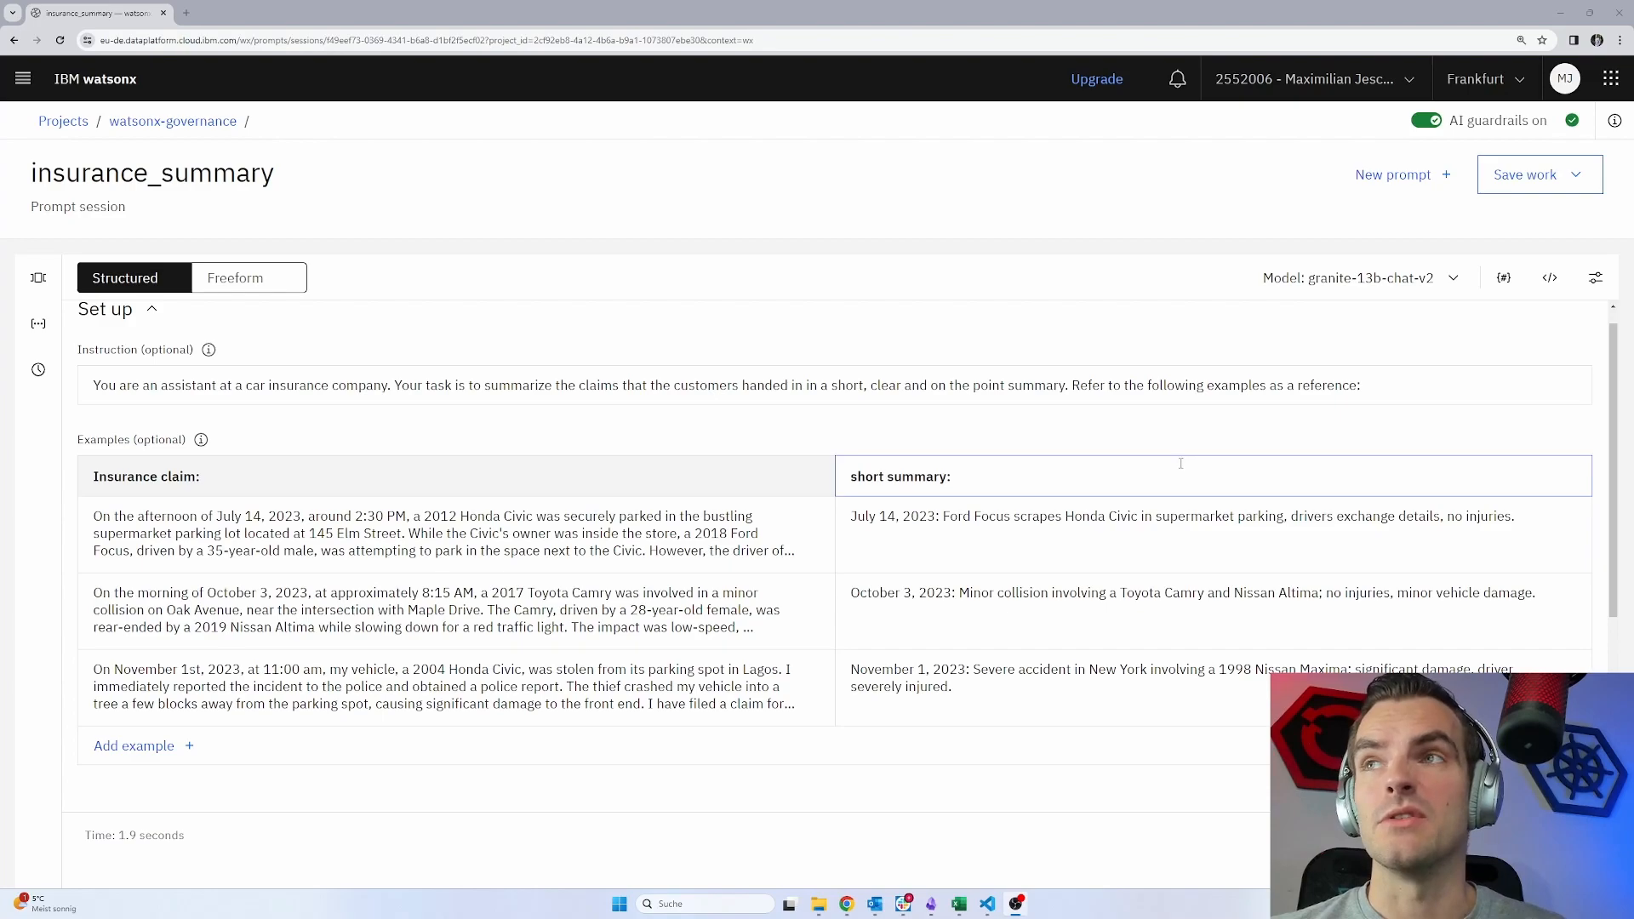
{"action": "left_click", "coordinate": [1549, 277]}
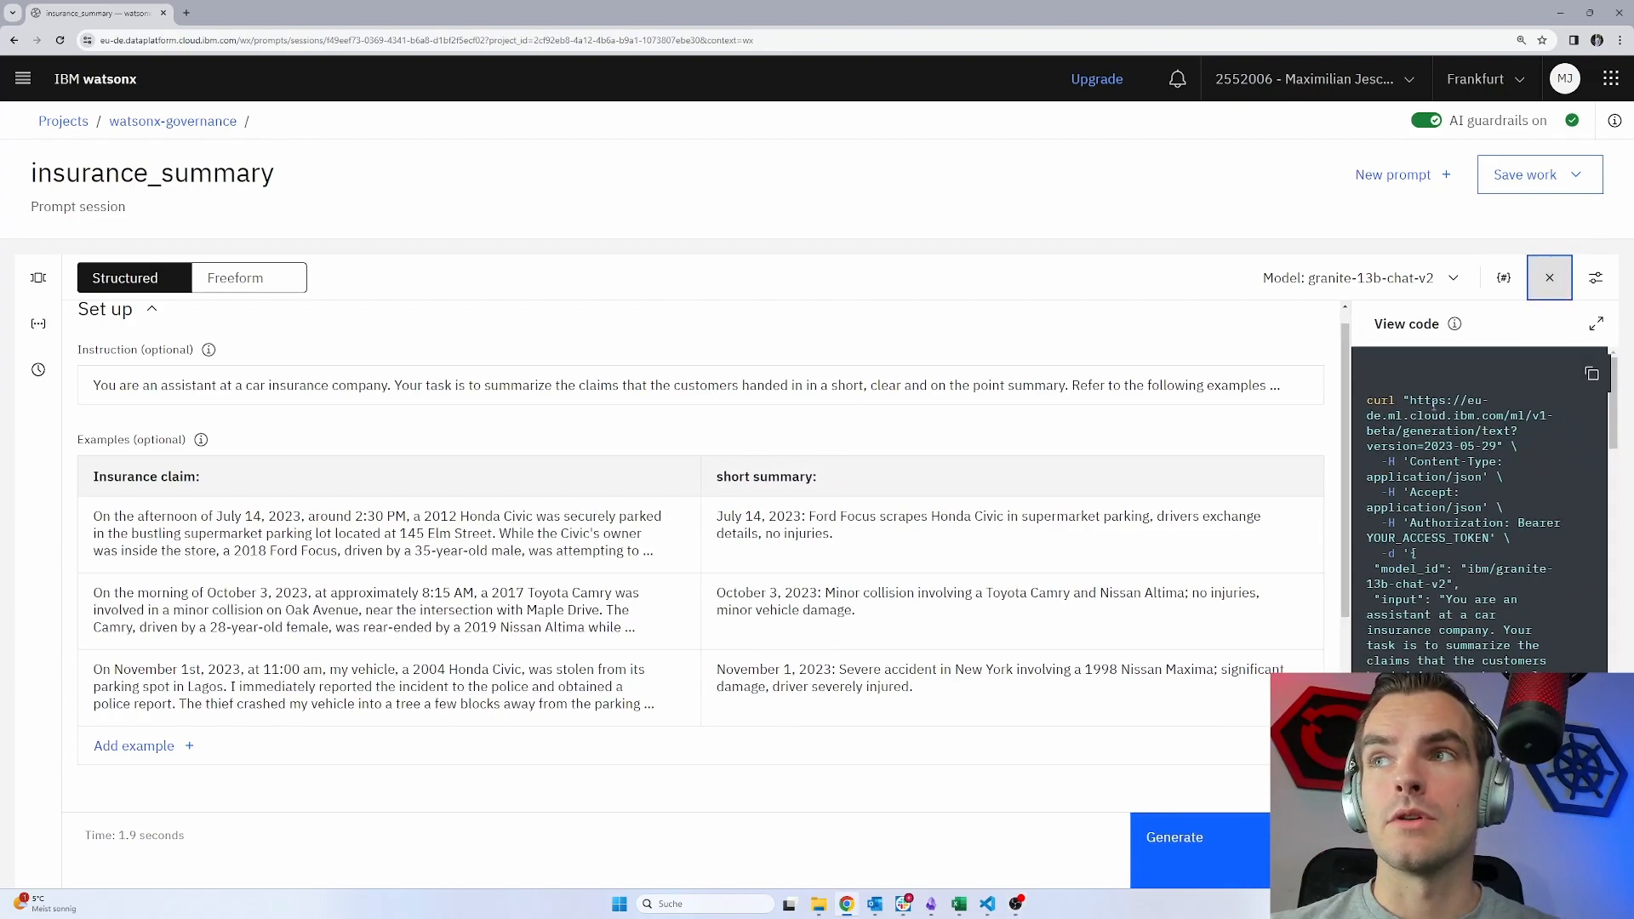
{"action": "left_click_drag", "start_coordinate": [1406, 583], "coordinate": [1413, 740]}
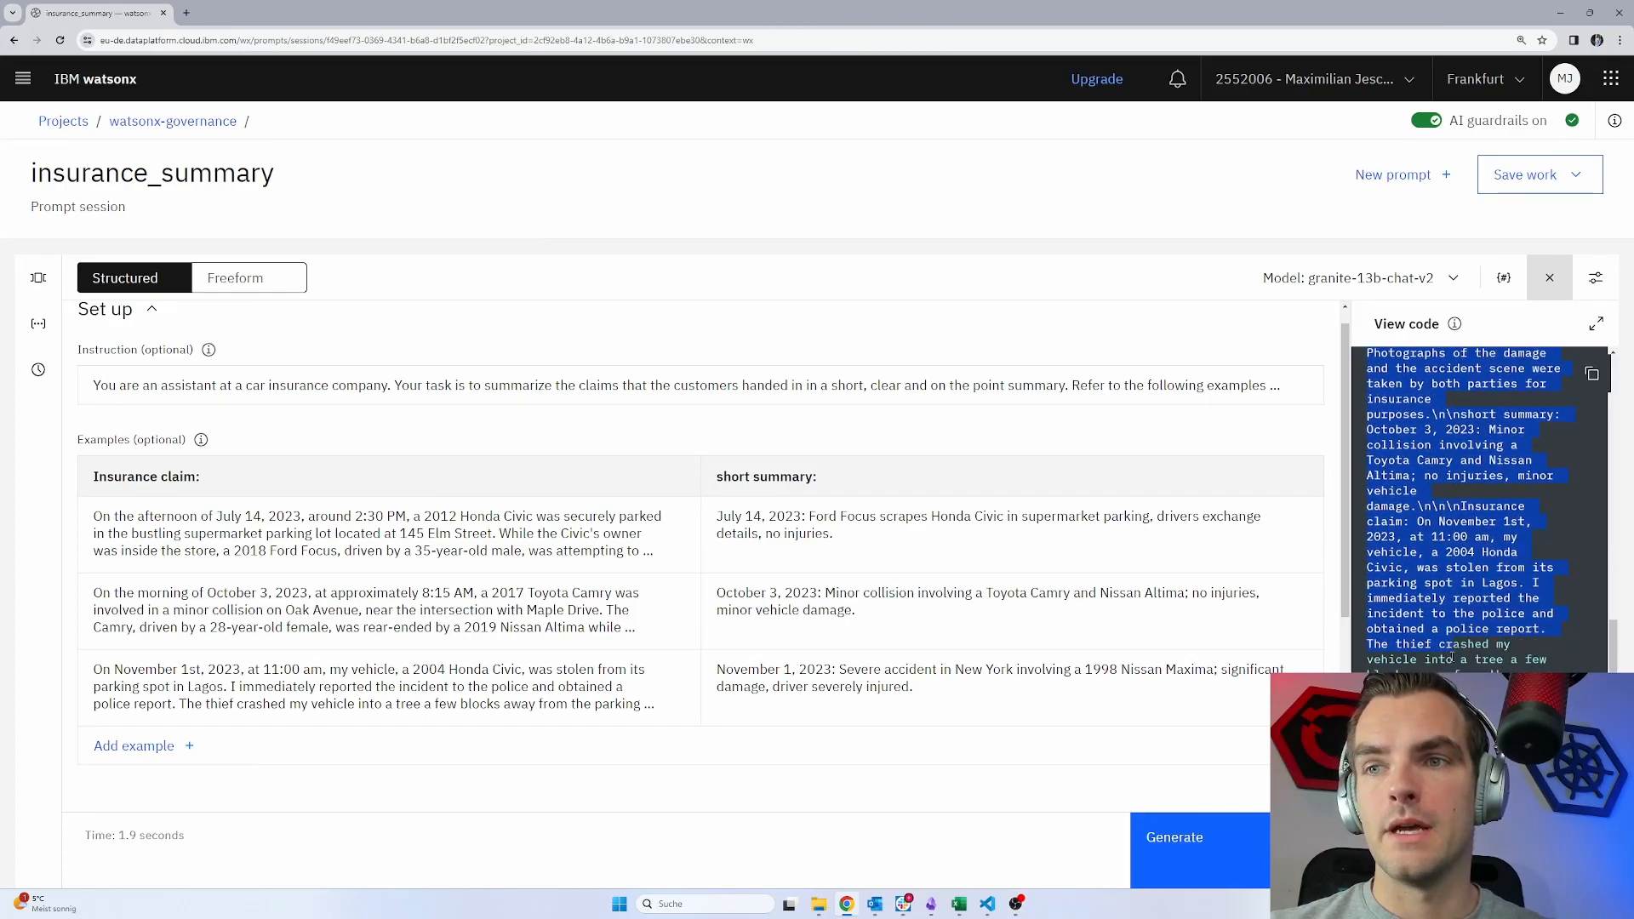
- Switch to the watsonxai_for_social_media.ipynb notebook in VS Code and examine its prompt string, API credentials and model parameter cells
{"action": "left_click", "coordinate": [989, 904]}
{"action": "left_click", "coordinate": [942, 837]}
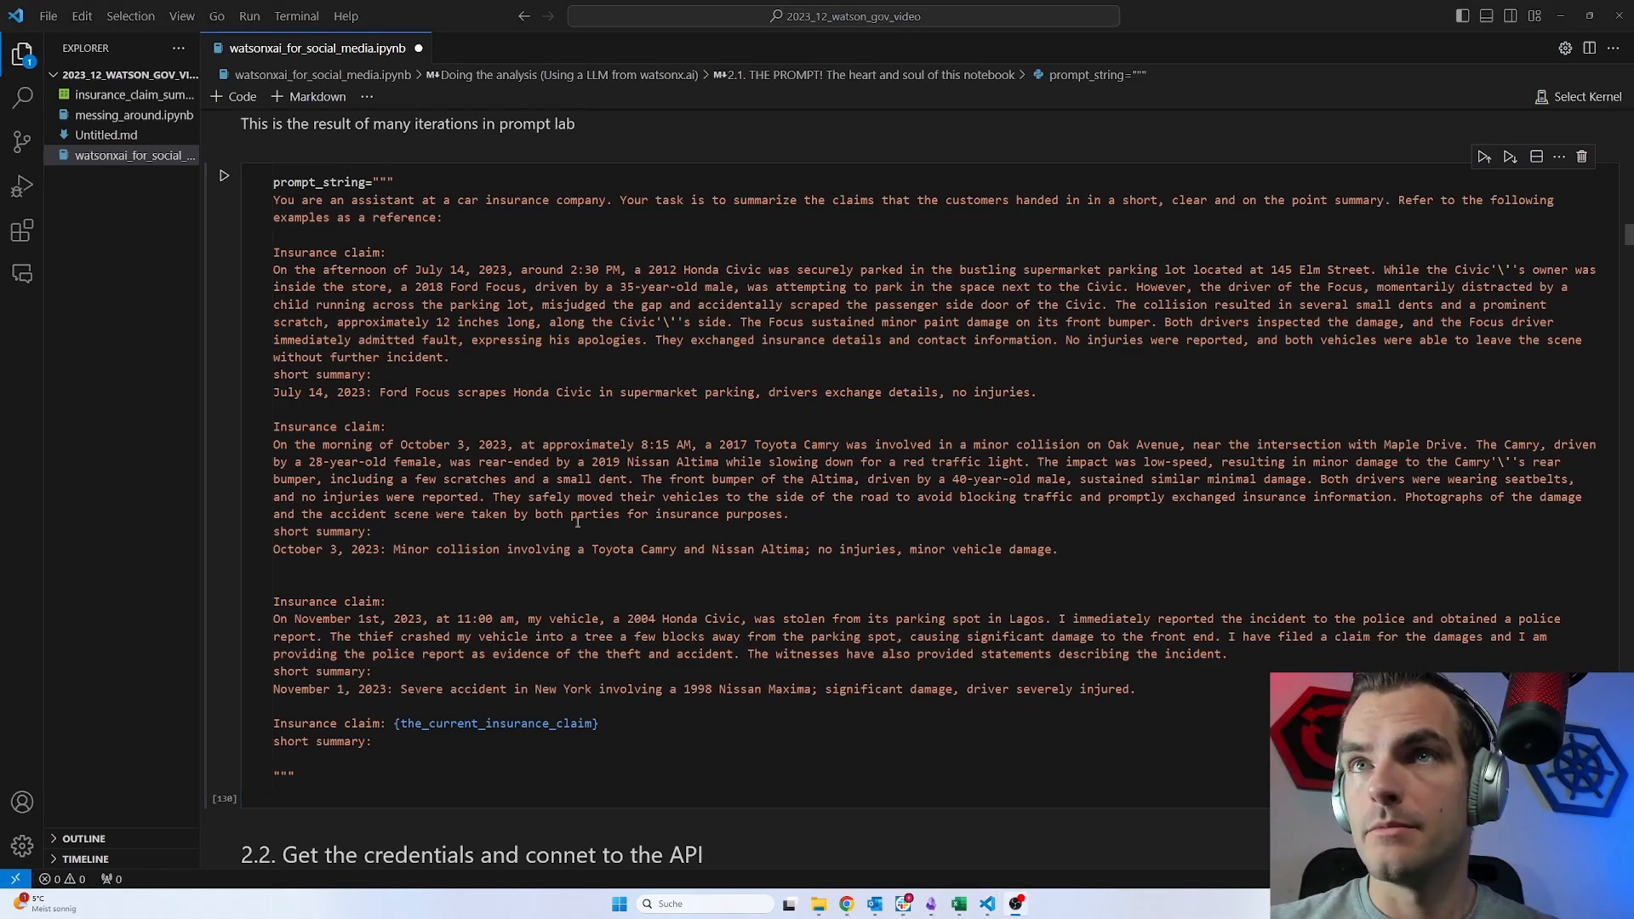
{"action": "left_click_drag", "start_coordinate": [587, 201], "coordinate": [587, 220]}
{"action": "left_click", "coordinate": [587, 289]}
{"action": "scroll", "coordinate": [558, 448], "scroll_direction": "down", "scroll_amount": 6}
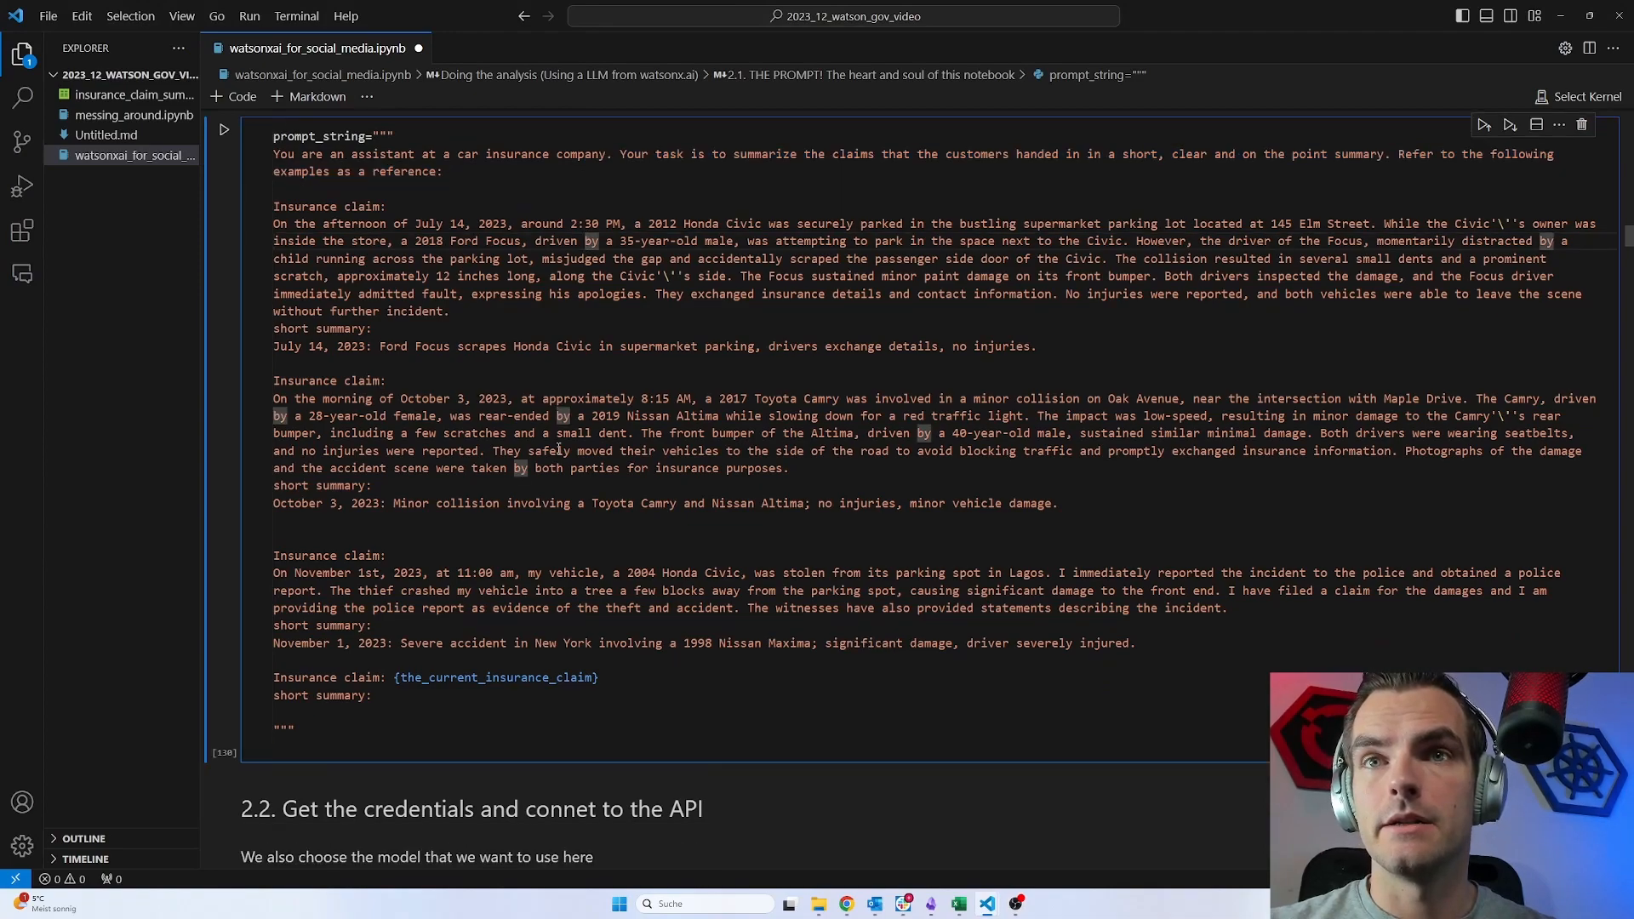
{"action": "scroll", "coordinate": [558, 448], "scroll_direction": "down", "scroll_amount": 1}
{"action": "scroll", "coordinate": [507, 539], "scroll_direction": "down", "scroll_amount": 3}
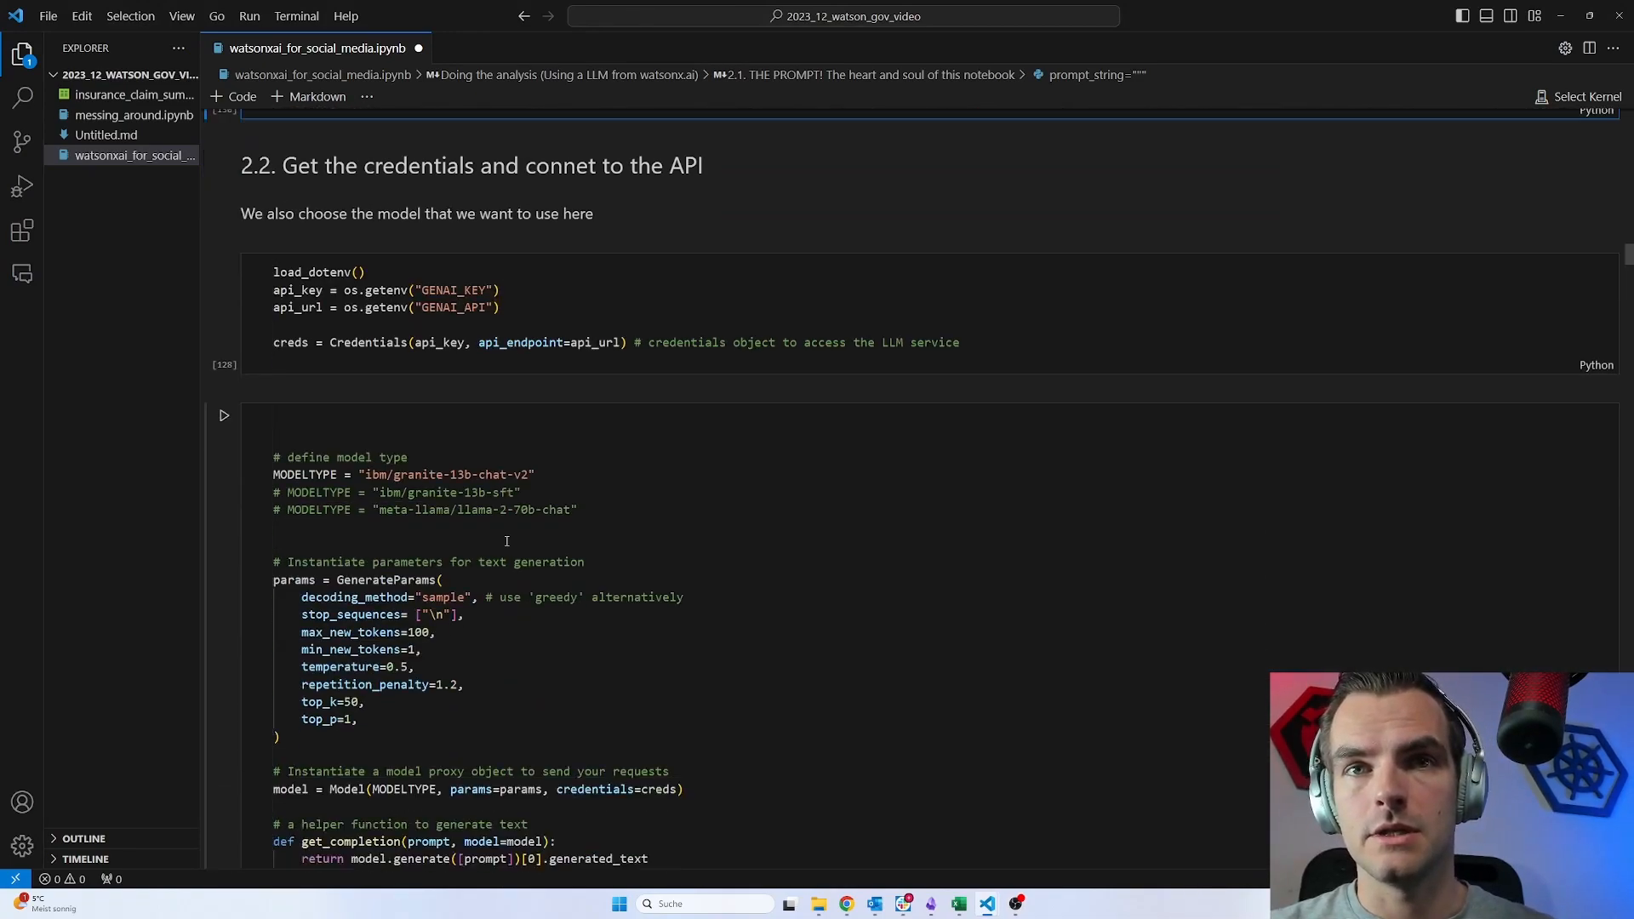
{"action": "scroll", "coordinate": [506, 541], "scroll_direction": "up", "scroll_amount": 1}
{"action": "scroll", "coordinate": [506, 541], "scroll_direction": "up", "scroll_amount": 1}
{"action": "scroll", "coordinate": [507, 541], "scroll_direction": "down", "scroll_amount": 1}
{"action": "scroll", "coordinate": [506, 541], "scroll_direction": "up", "scroll_amount": 9}
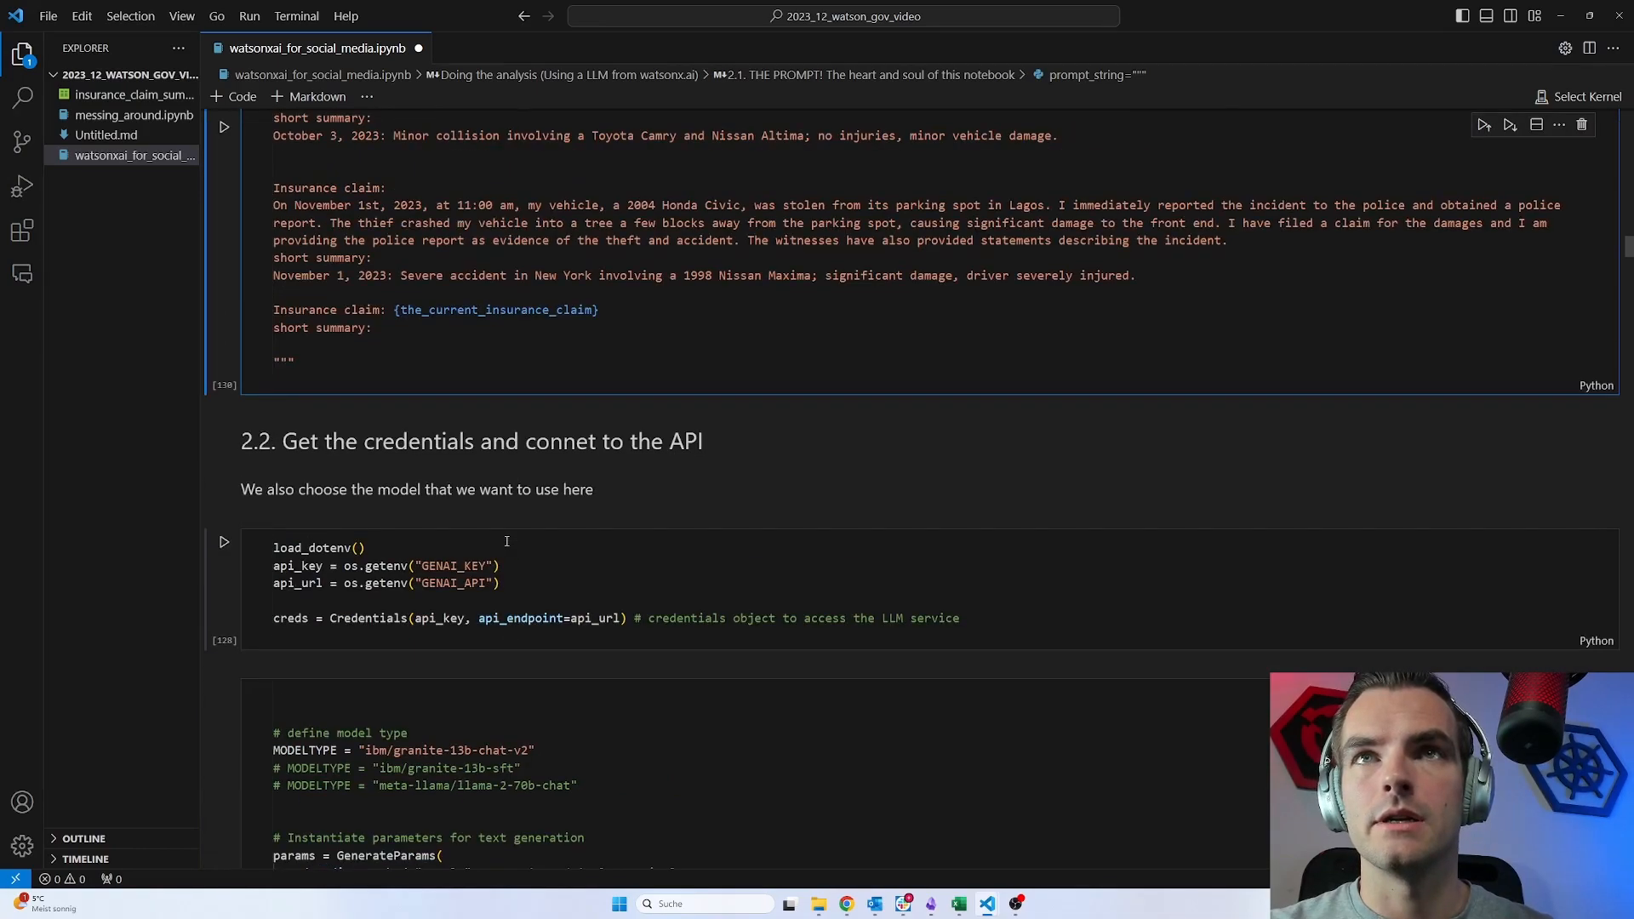
{"action": "left_click", "coordinate": [507, 542]}
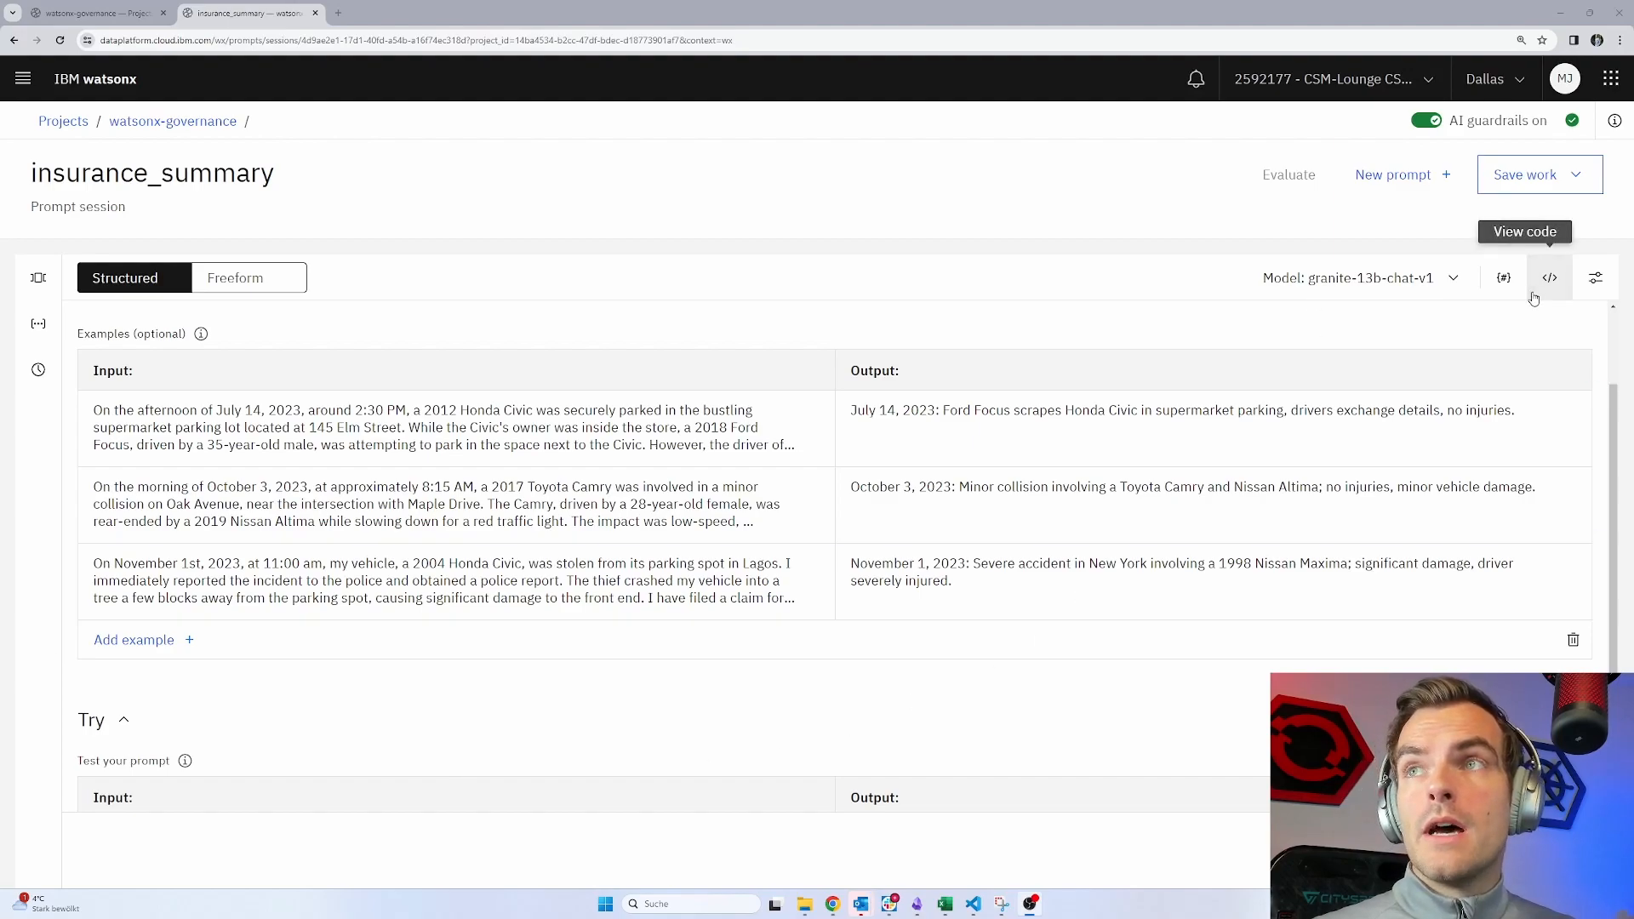
- Save the prompt as a prompt template named insurance-claim-eval with the Summarization task
{"action": "left_click", "coordinate": [1556, 189]}
{"action": "left_click", "coordinate": [1520, 213]}
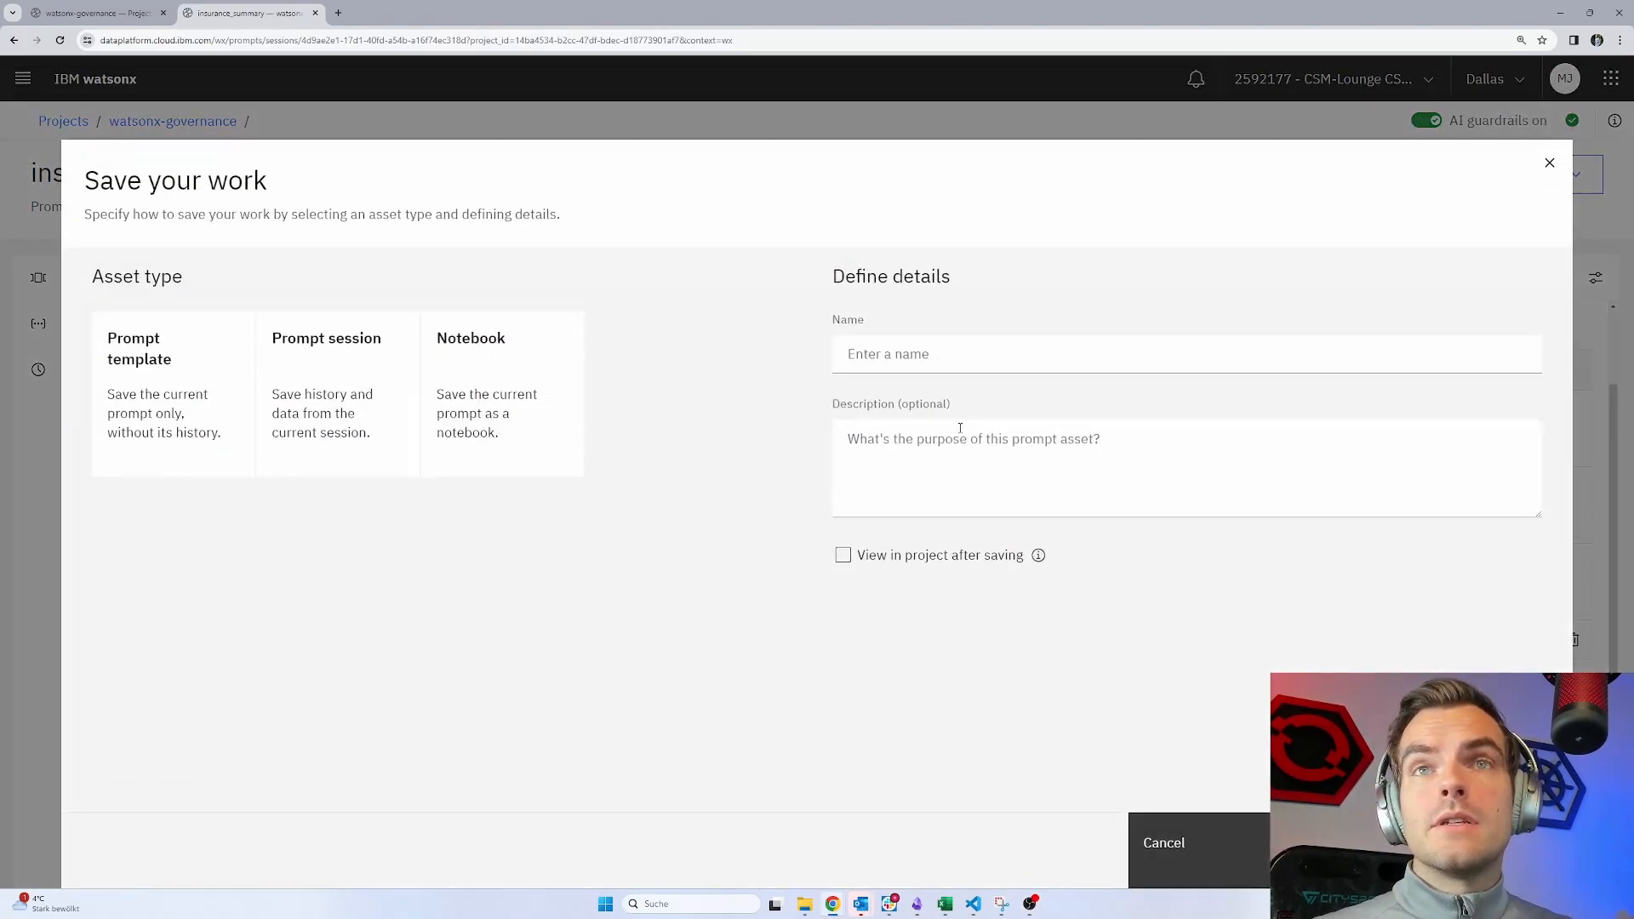
{"action": "left_click", "coordinate": [171, 401]}
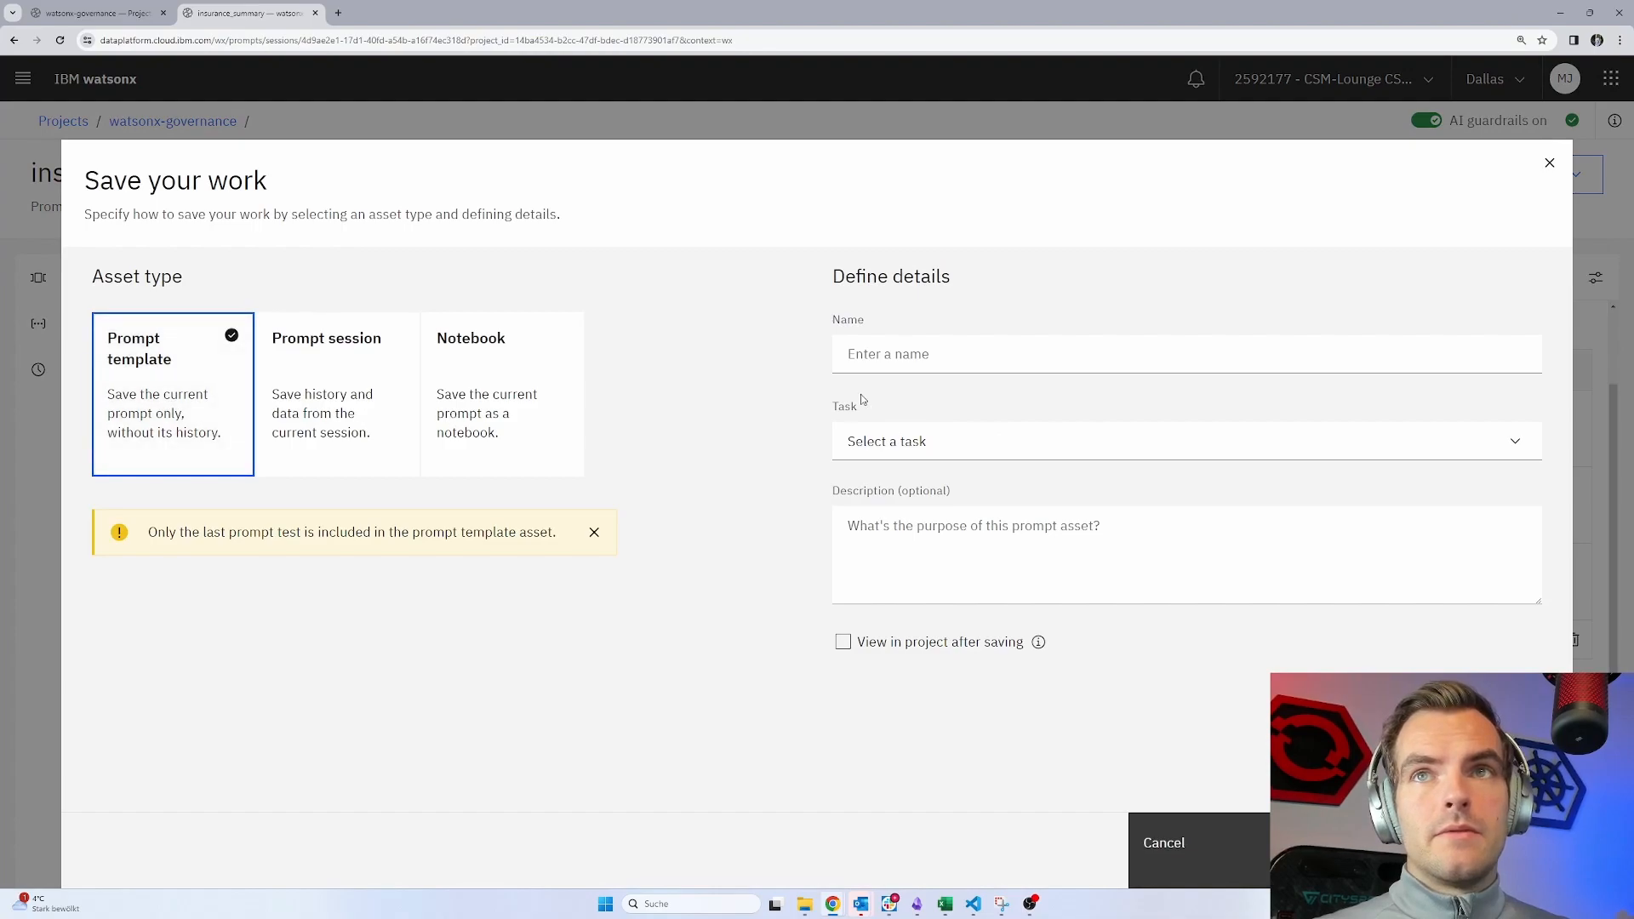
{"action": "left_click", "coordinate": [894, 371]}
{"action": "type", "text": "insurance-claiom"}
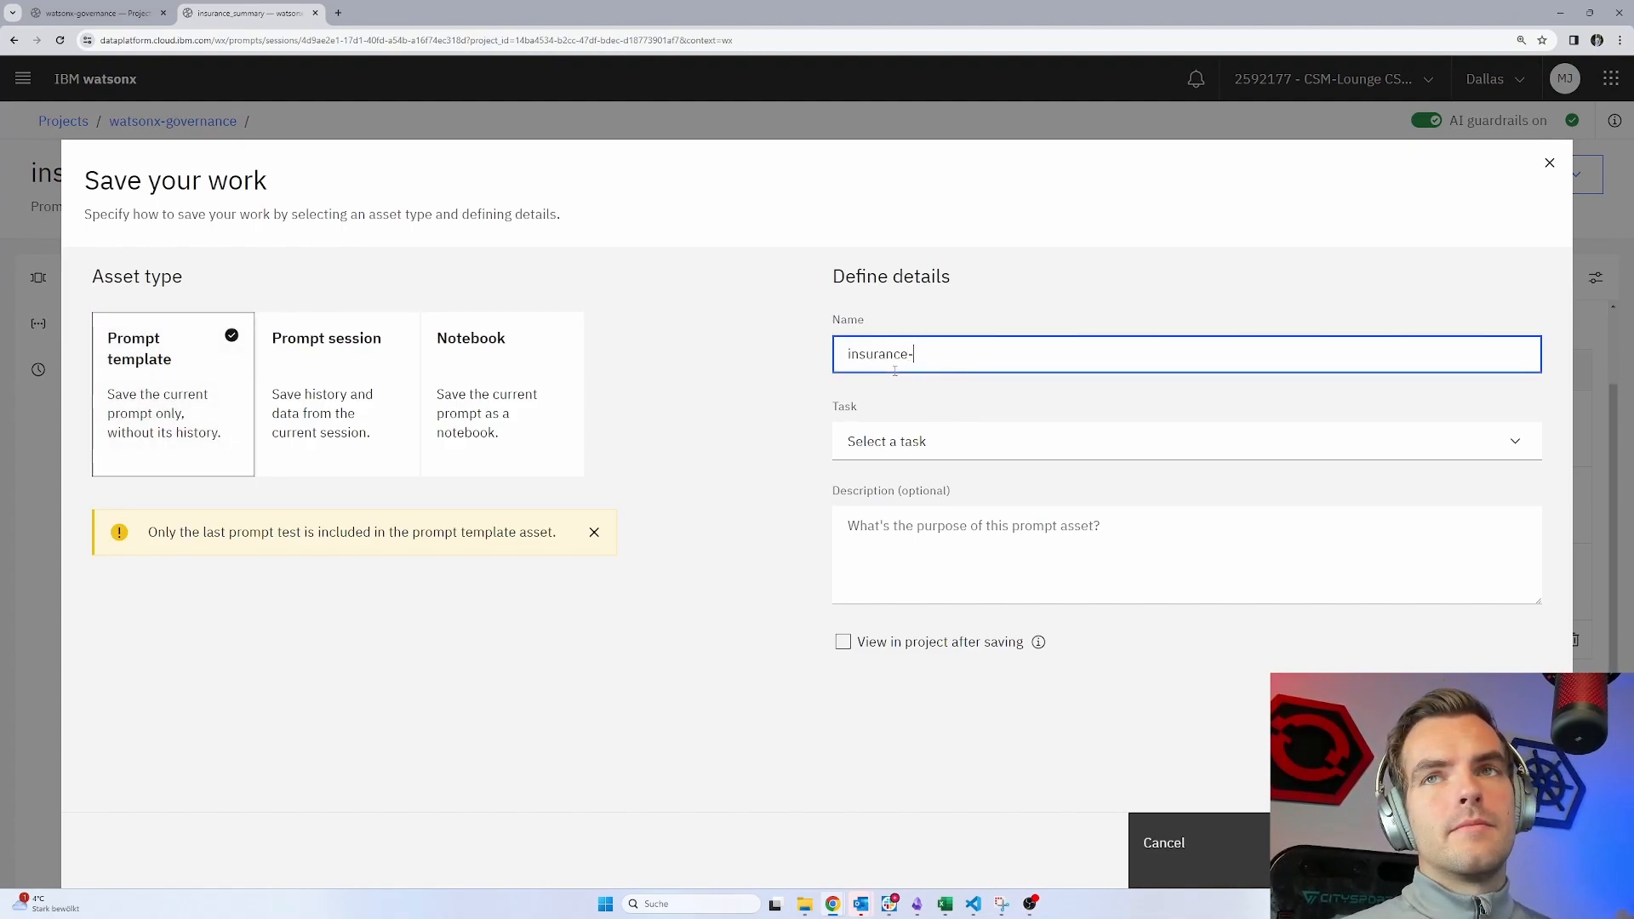
{"action": "key", "text": "BackSpace"}
{"action": "key", "text": "BackSpace"}
{"action": "type", "text": "m-eval"}
{"action": "left_click", "coordinate": [943, 446]}
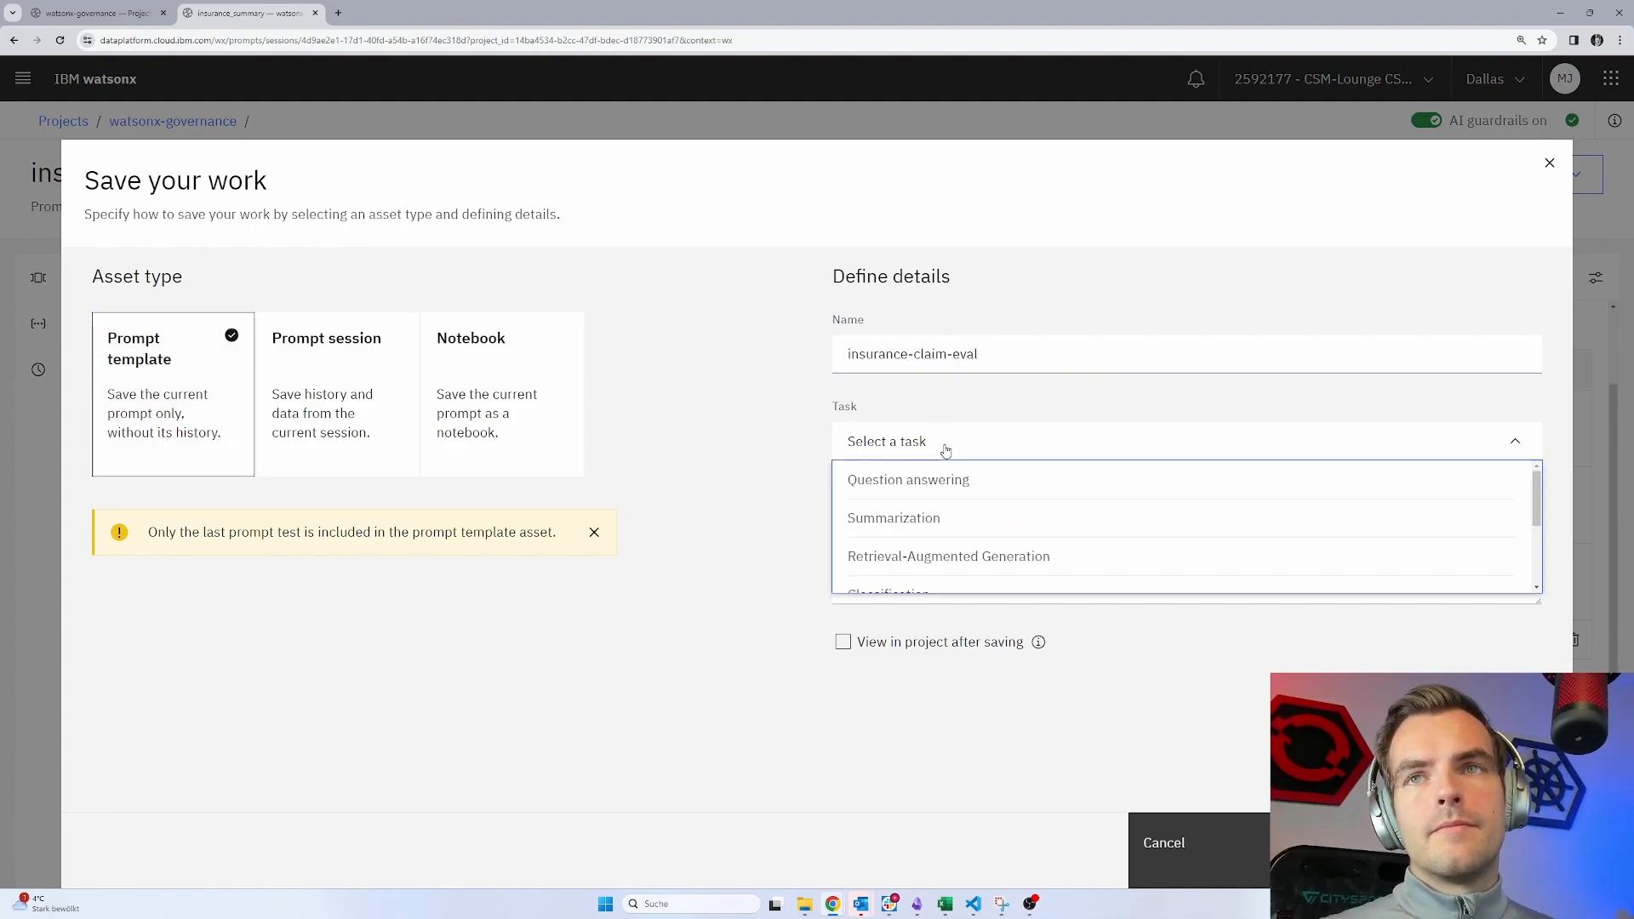
{"action": "left_click", "coordinate": [933, 520]}
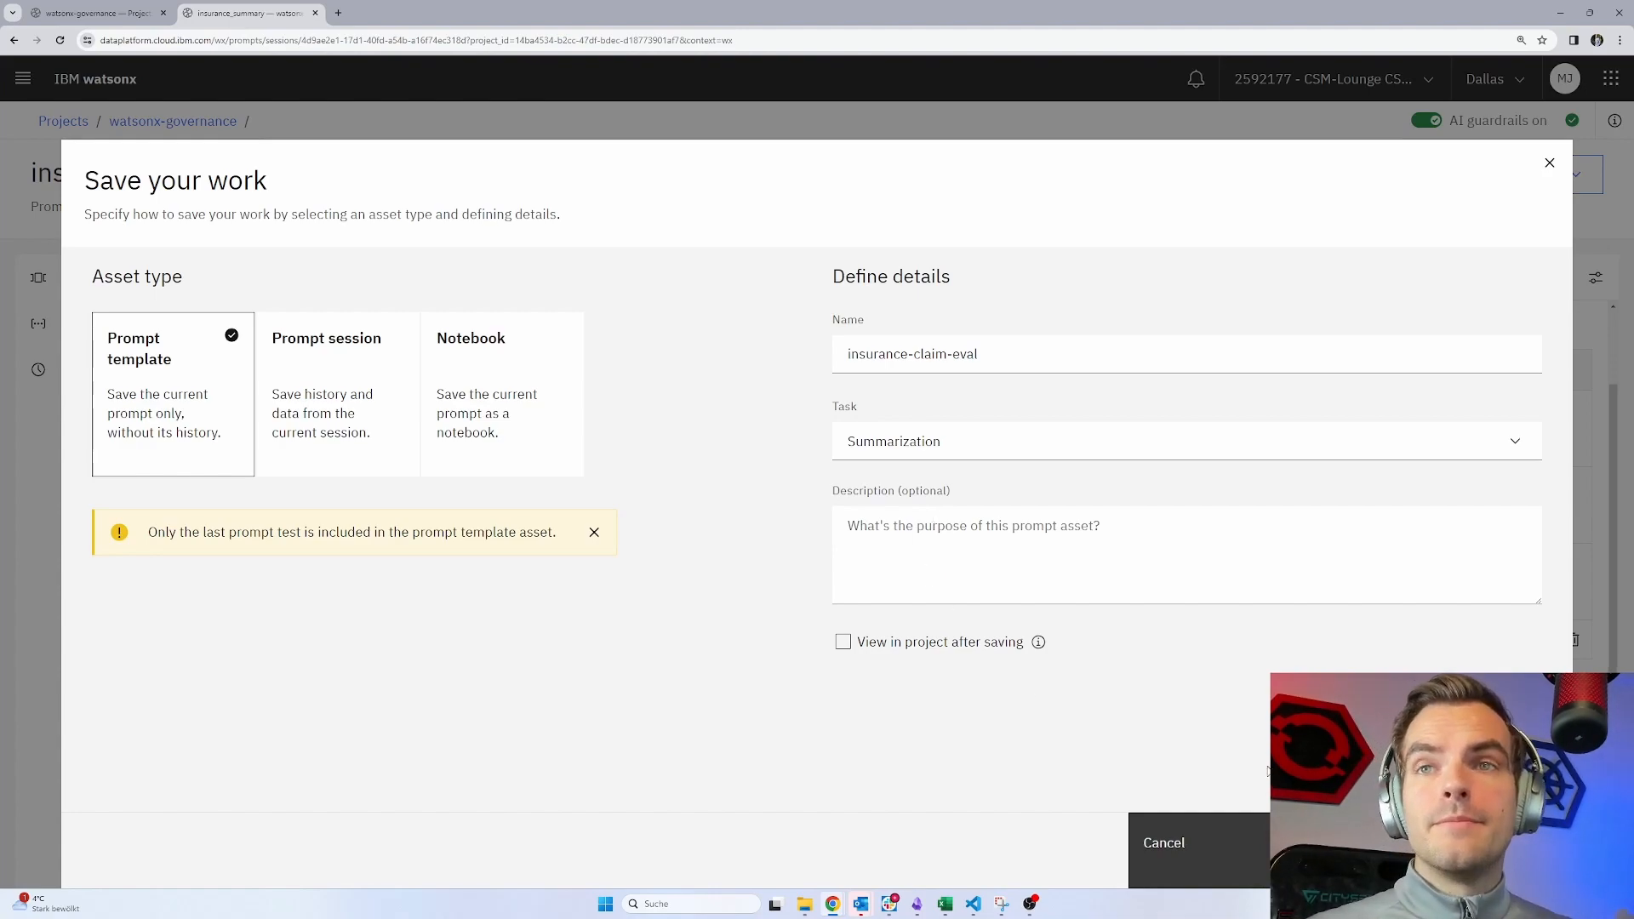
{"action": "left_click", "coordinate": [1446, 844]}
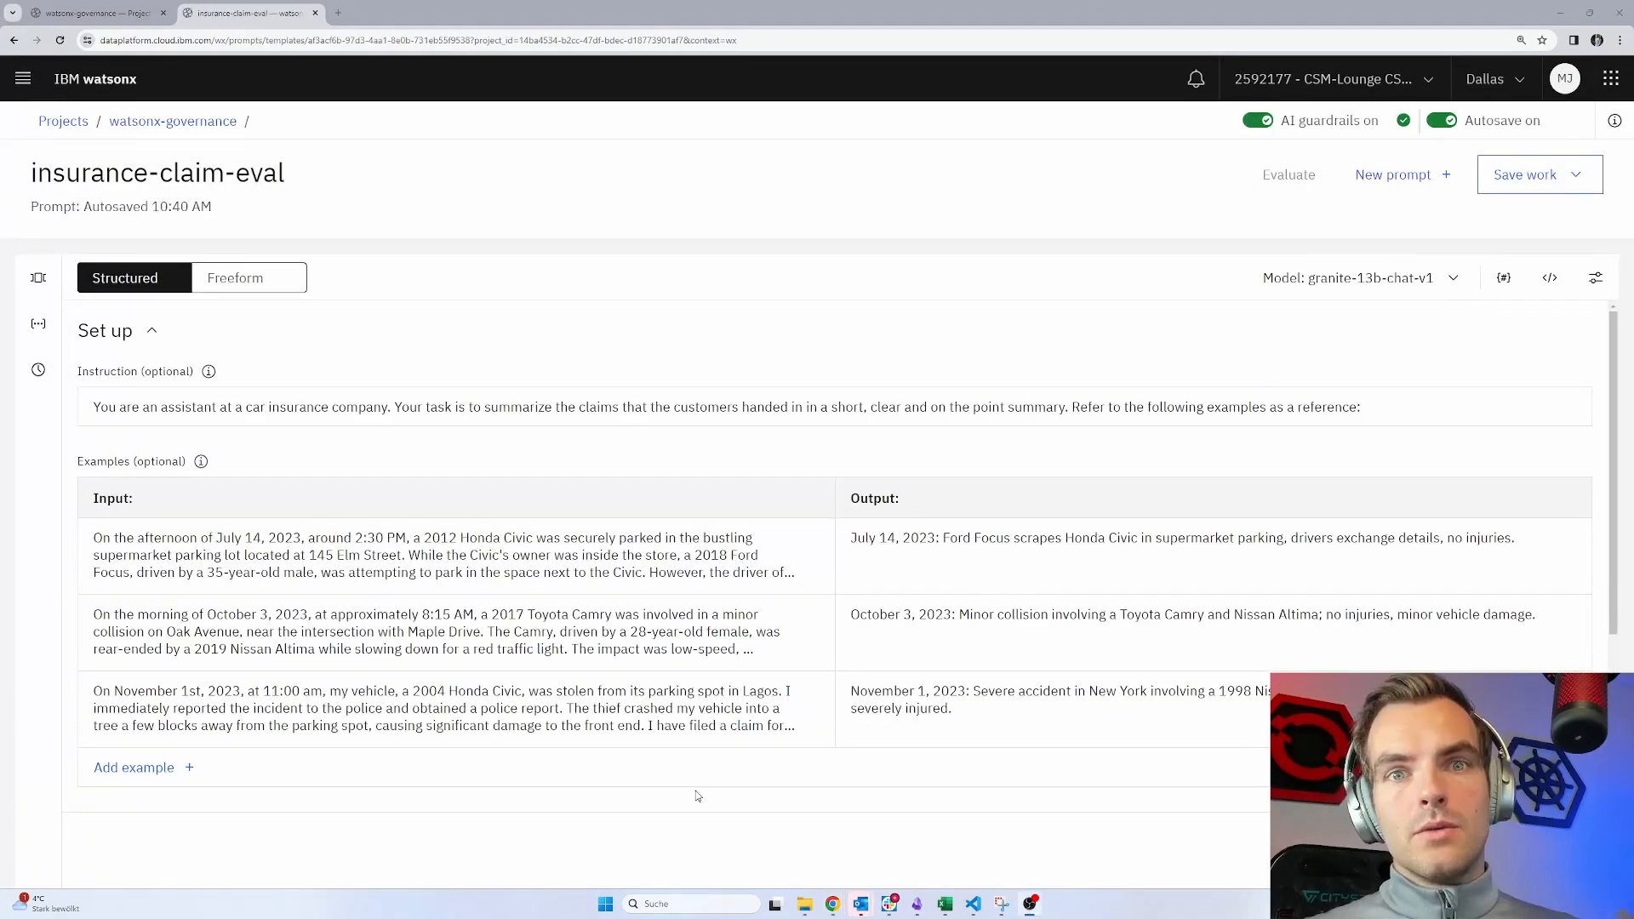
- Add a prompt variable named input to the insurance-claim-eval template
{"action": "scroll", "coordinate": [696, 757], "scroll_direction": "down", "scroll_amount": 3}
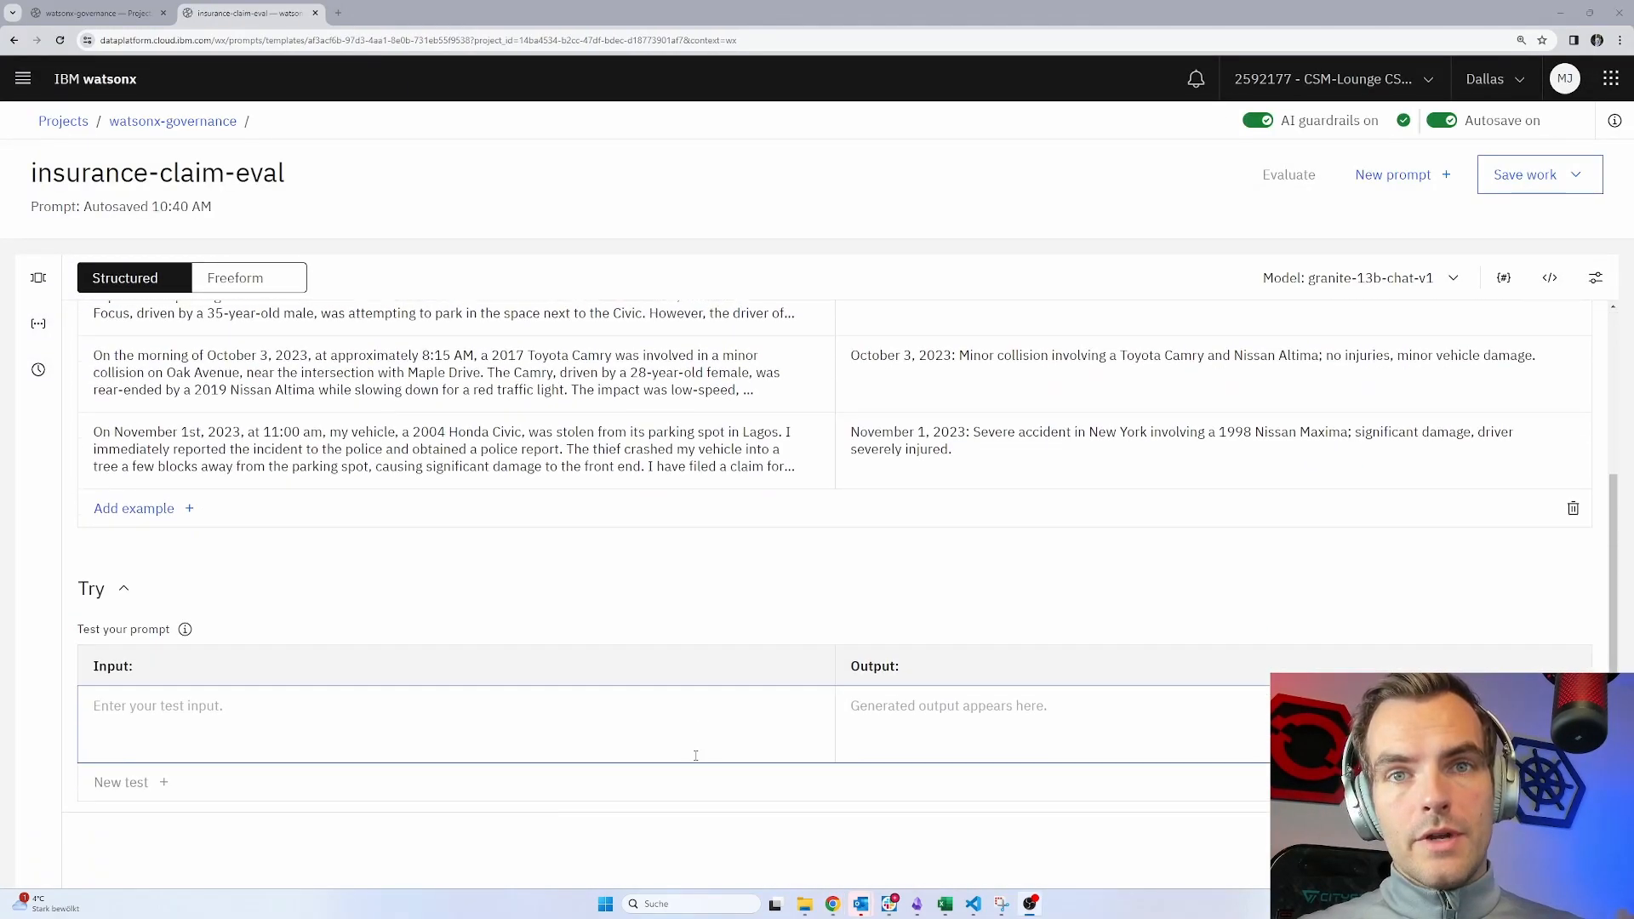
{"action": "left_click", "coordinate": [464, 752]}
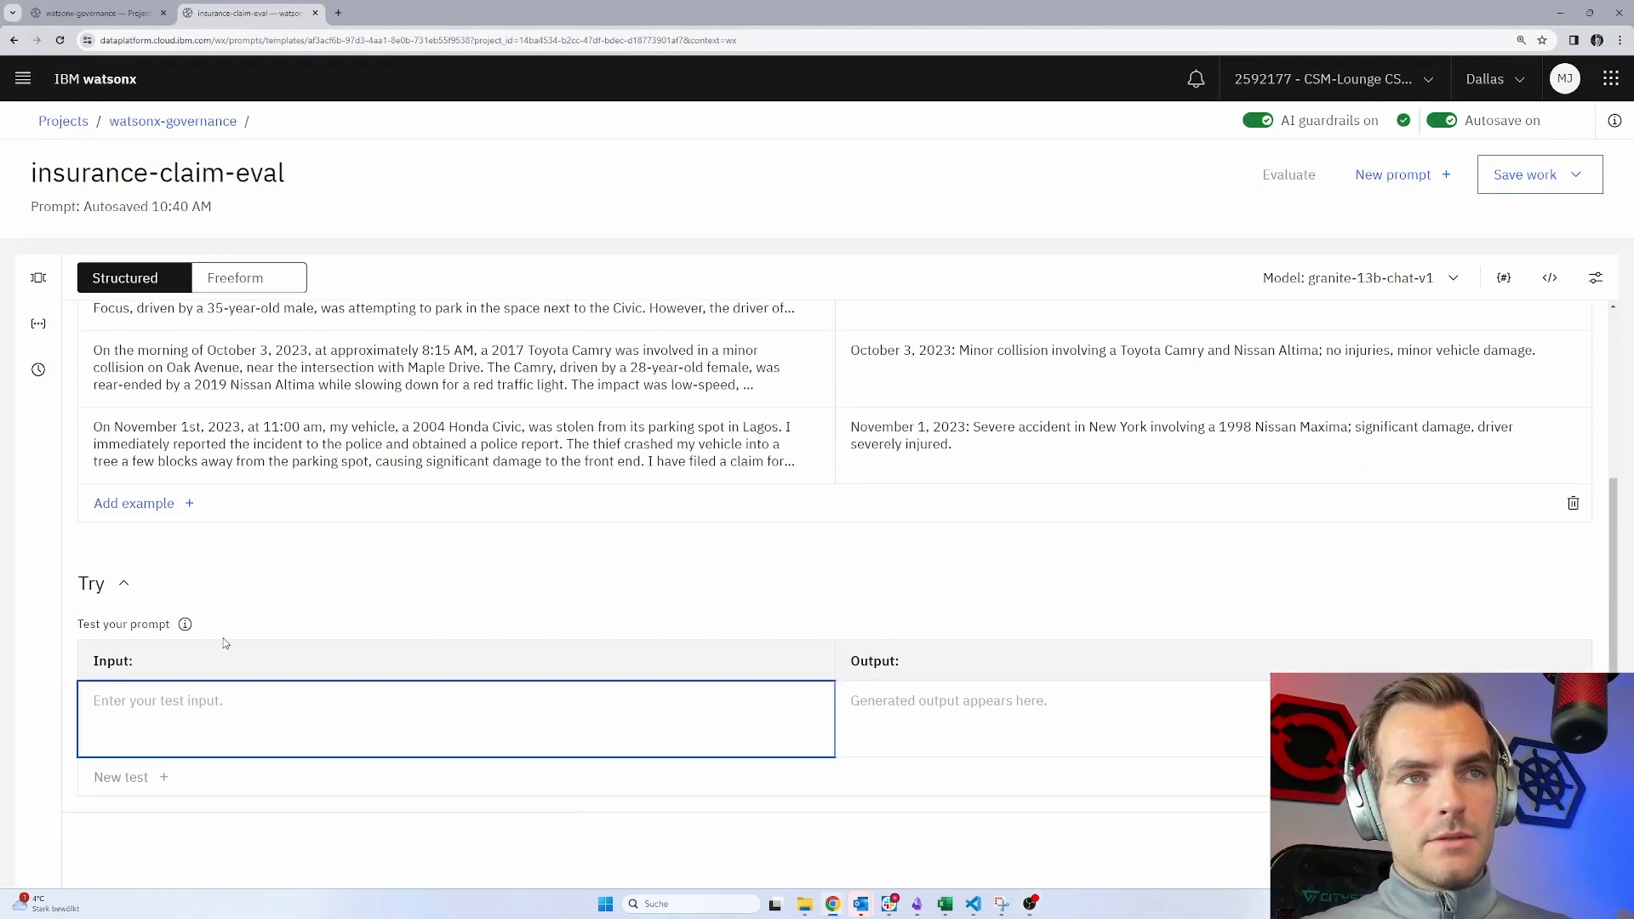
{"action": "left_click", "coordinate": [1503, 277]}
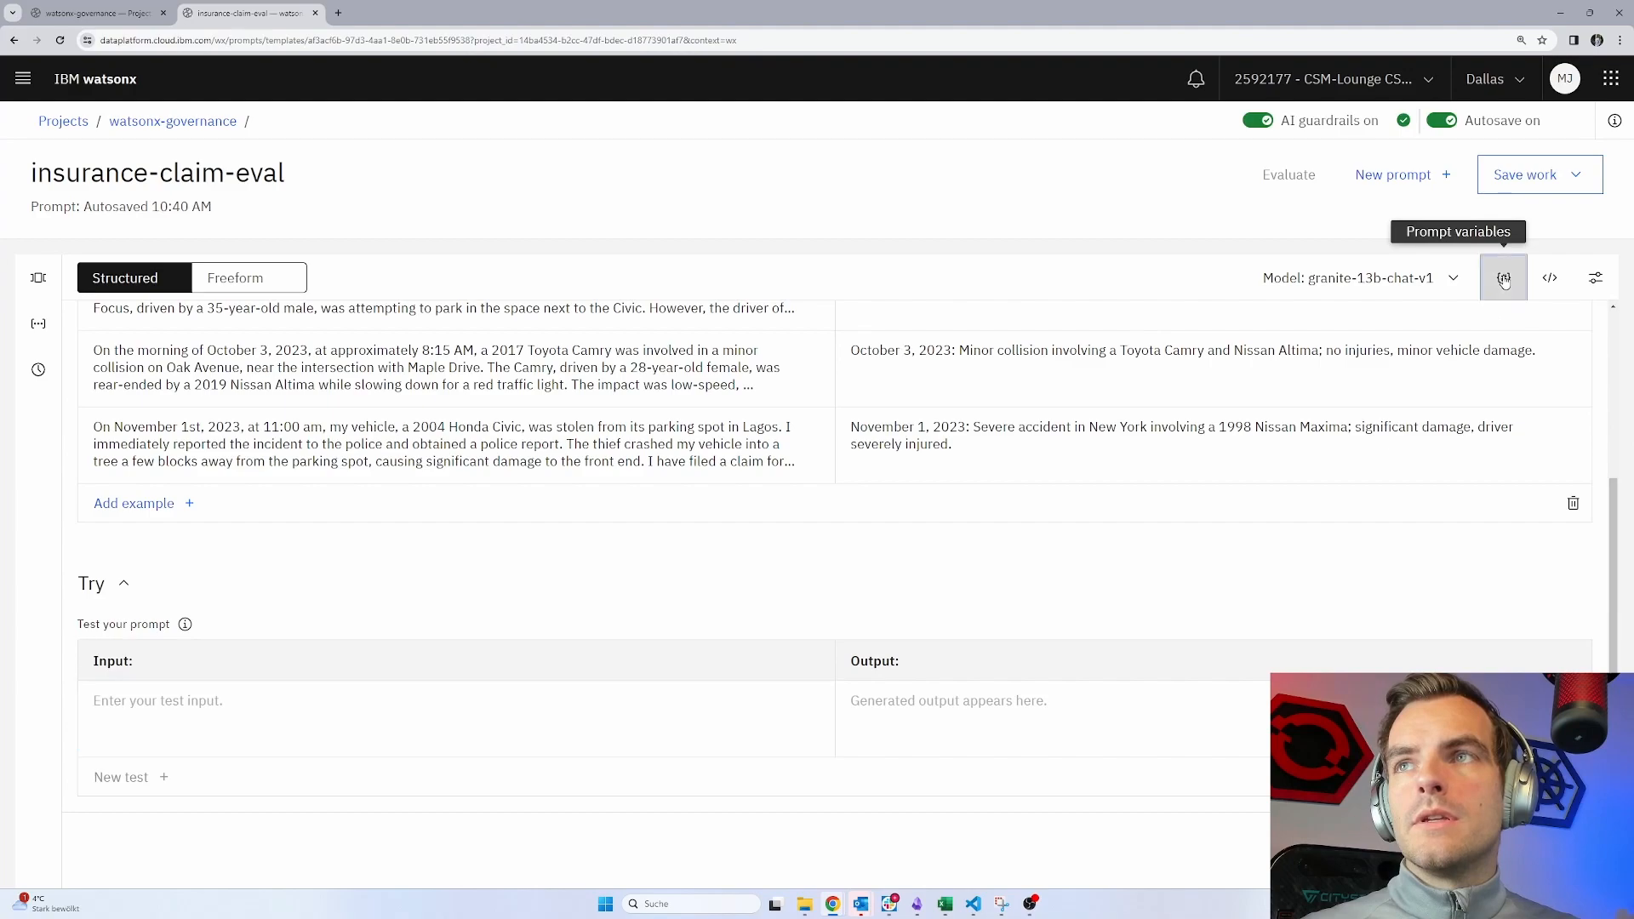
{"action": "left_click", "coordinate": [1449, 434]}
{"action": "left_click", "coordinate": [1430, 421]}
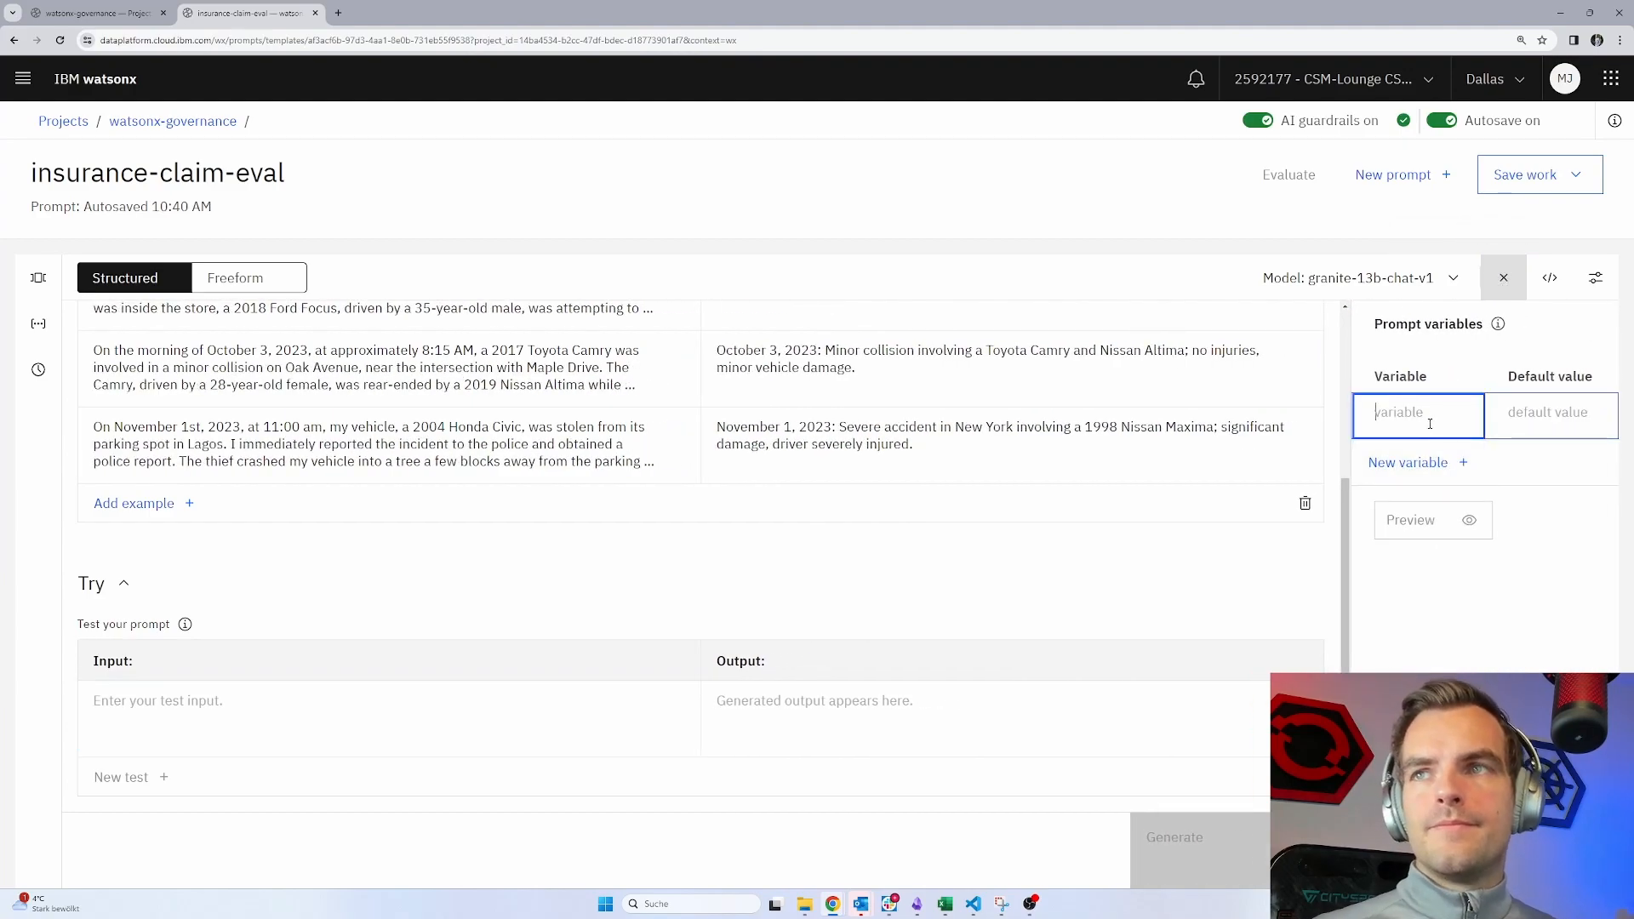
{"action": "type", "text": "intput"}
{"action": "key", "text": "BackSpace"}
{"action": "key", "text": "BackSpace"}
{"action": "key", "text": "BackSpace"}
{"action": "key", "text": "BackSpace"}
{"action": "type", "text": "put"}
- Insert the input variable into the prompt's test input and save the template
{"action": "left_click", "coordinate": [565, 704]}
{"action": "left_click", "coordinate": [681, 698]}
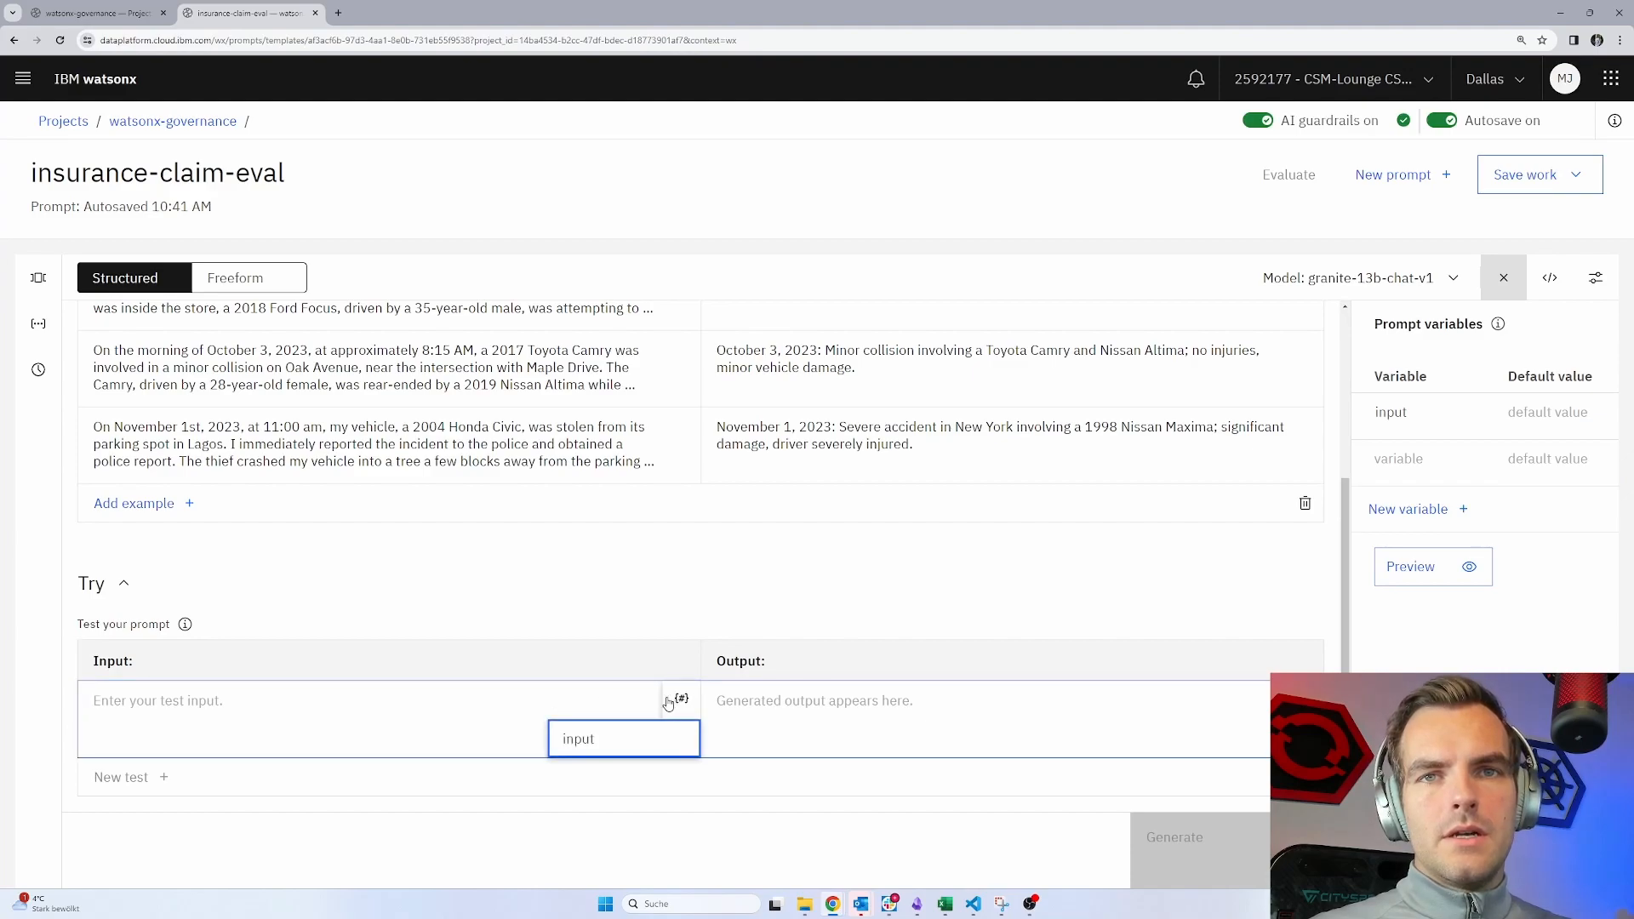
{"action": "left_click", "coordinate": [587, 741]}
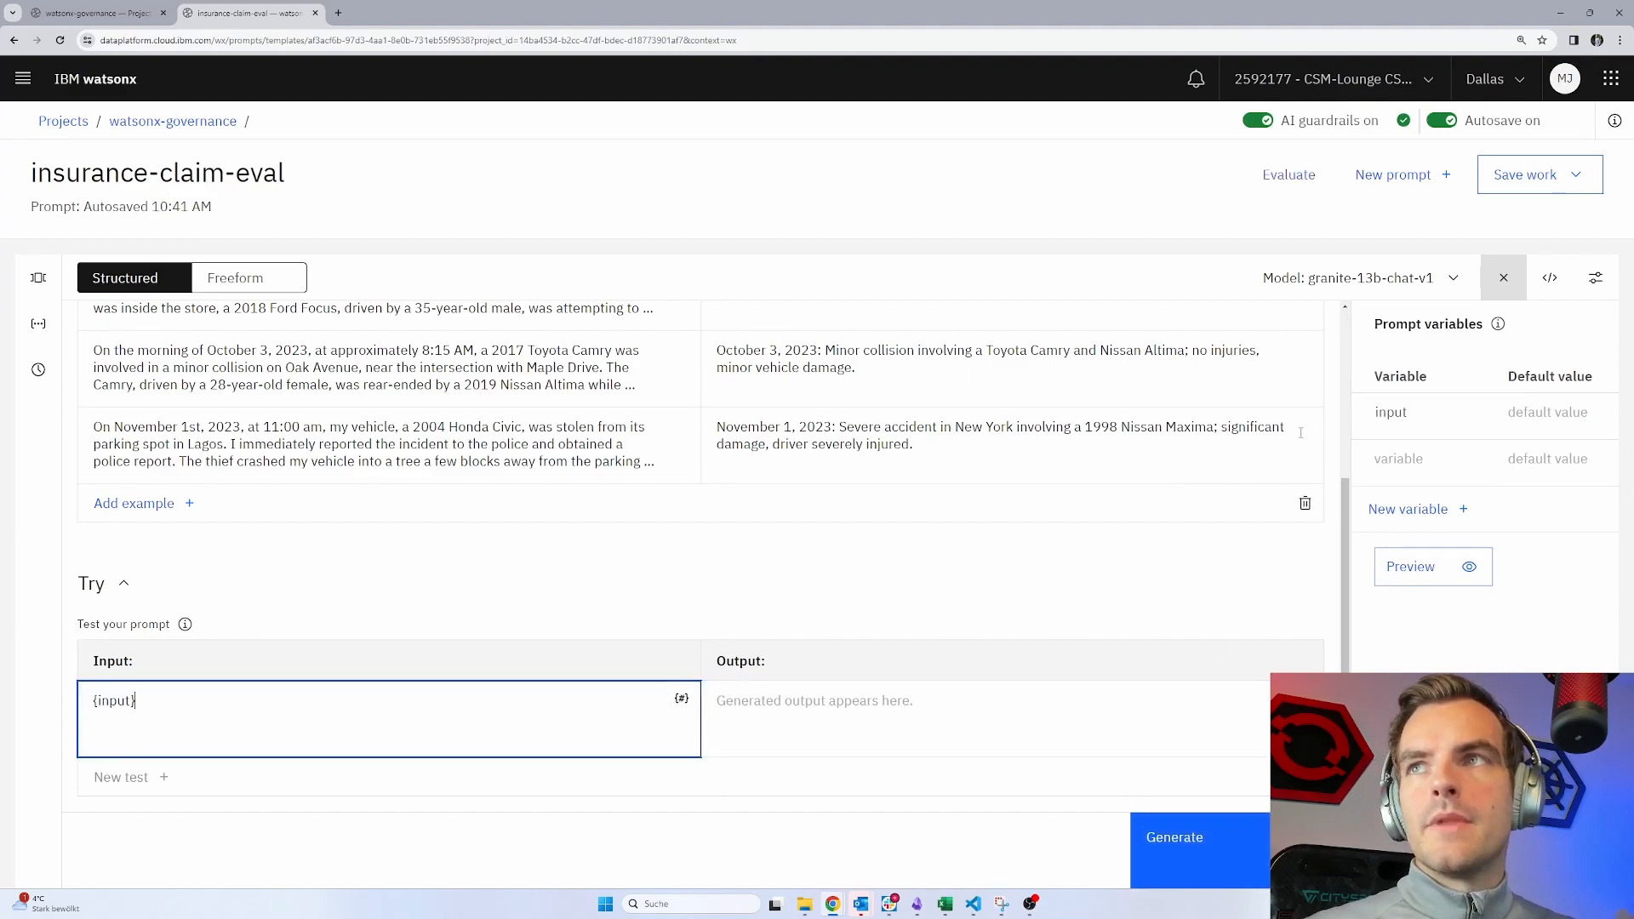
{"action": "left_click", "coordinate": [1547, 162]}
{"action": "left_click", "coordinate": [1507, 212]}
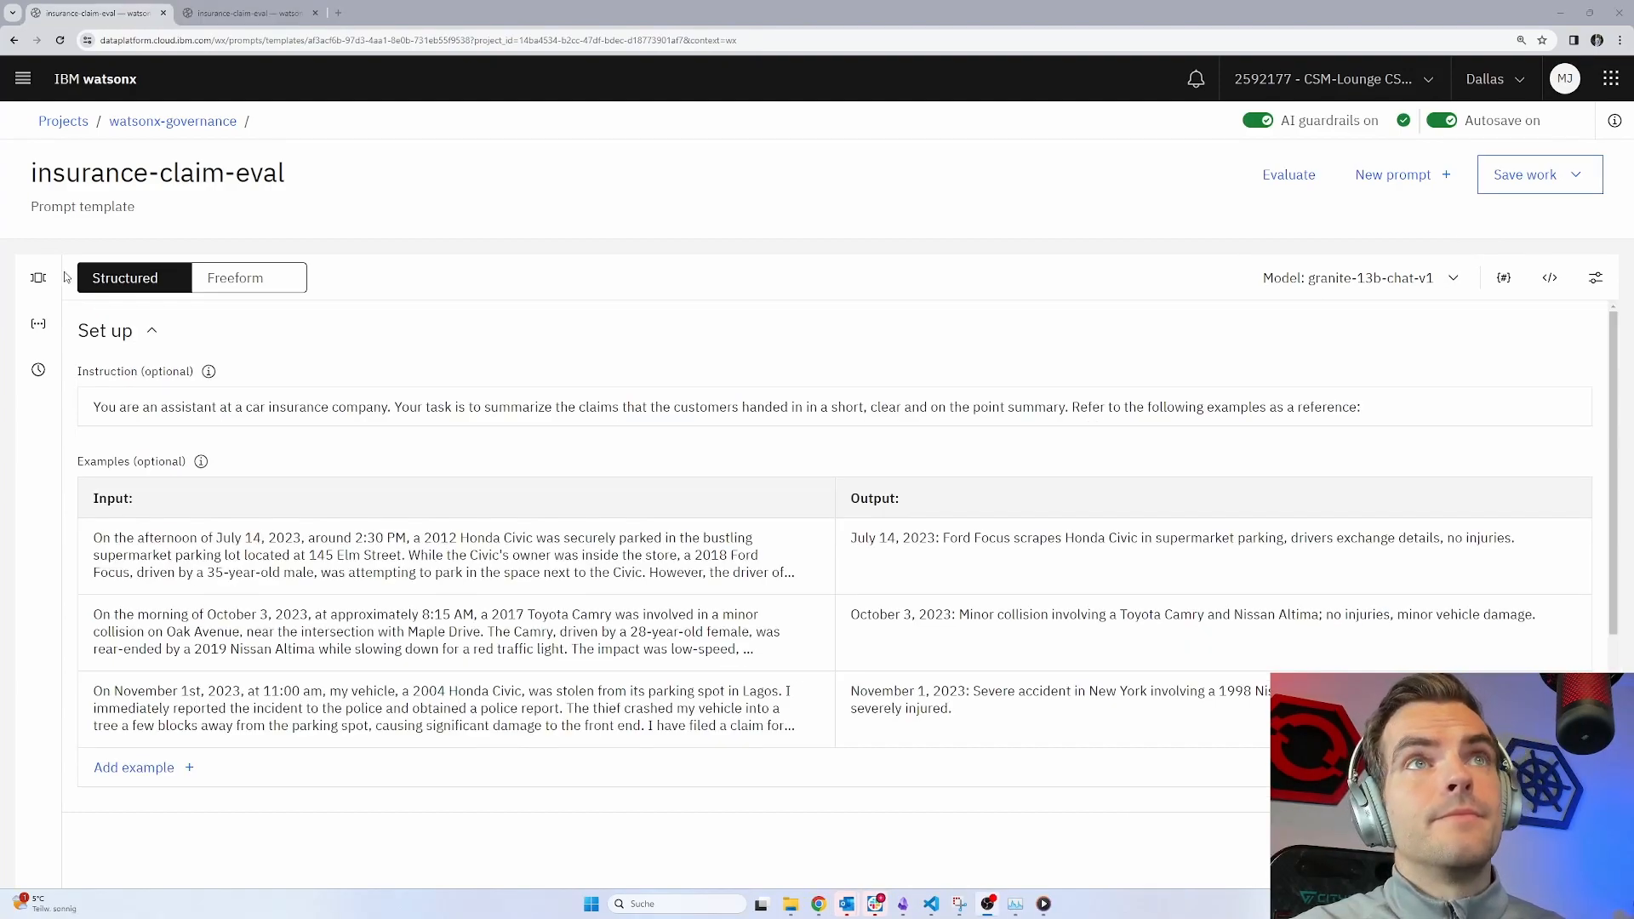
- Return to the watsonx-governance project's assets and open the evaluation of the insurance-claim-eval prompt template
{"action": "left_click", "coordinate": [199, 124]}
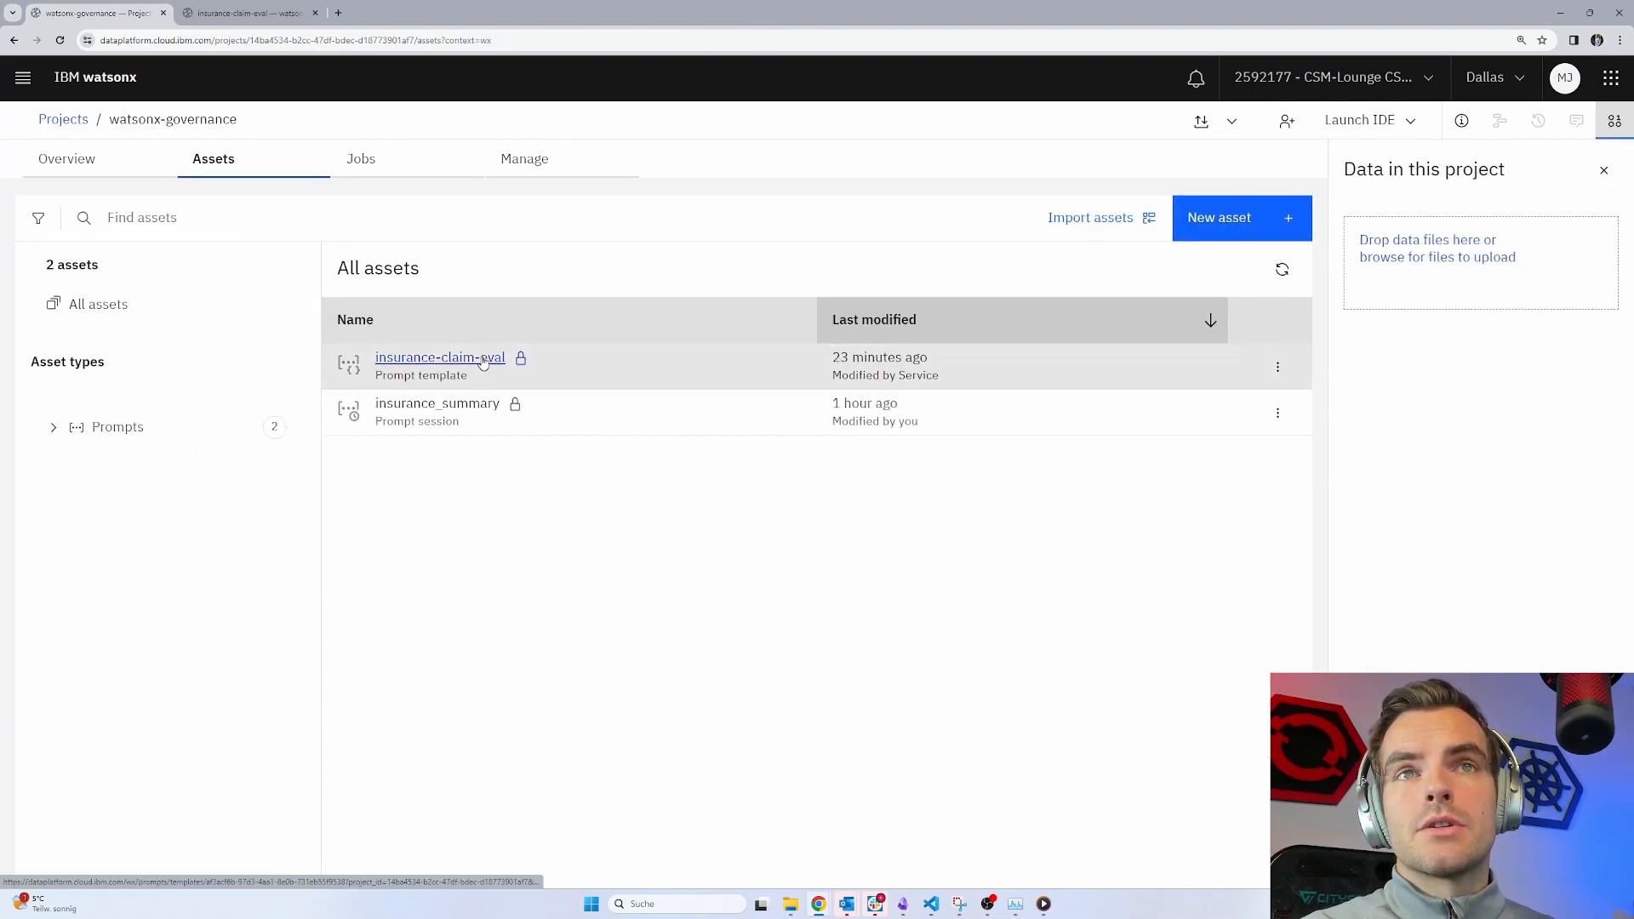
{"action": "left_click", "coordinate": [1277, 367]}
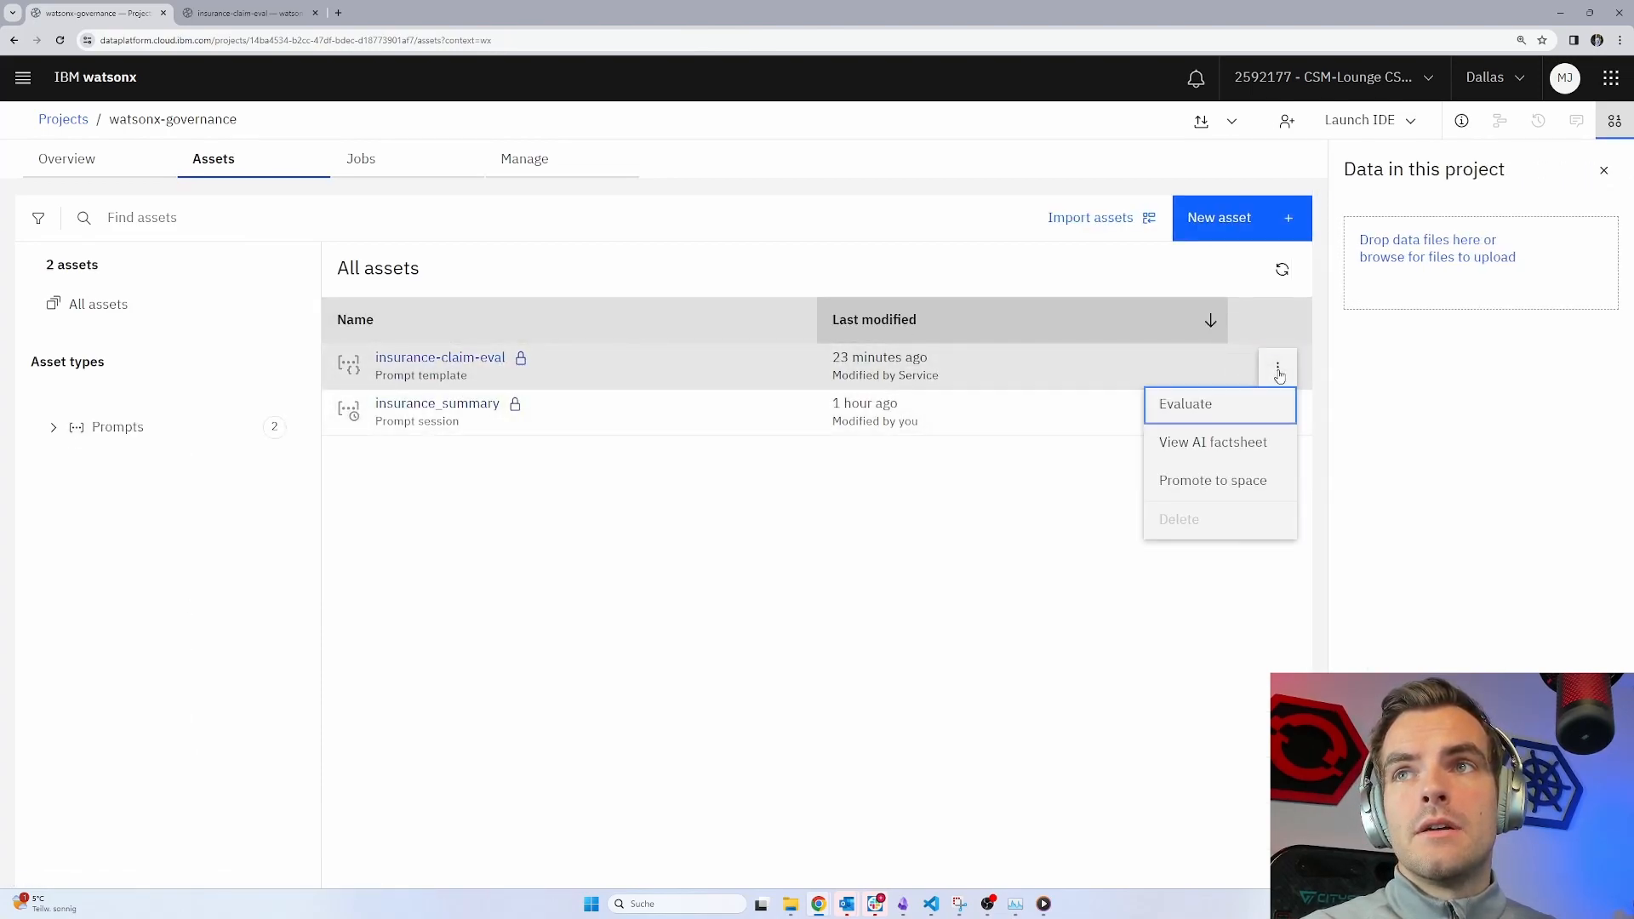
{"action": "left_click", "coordinate": [1218, 402]}
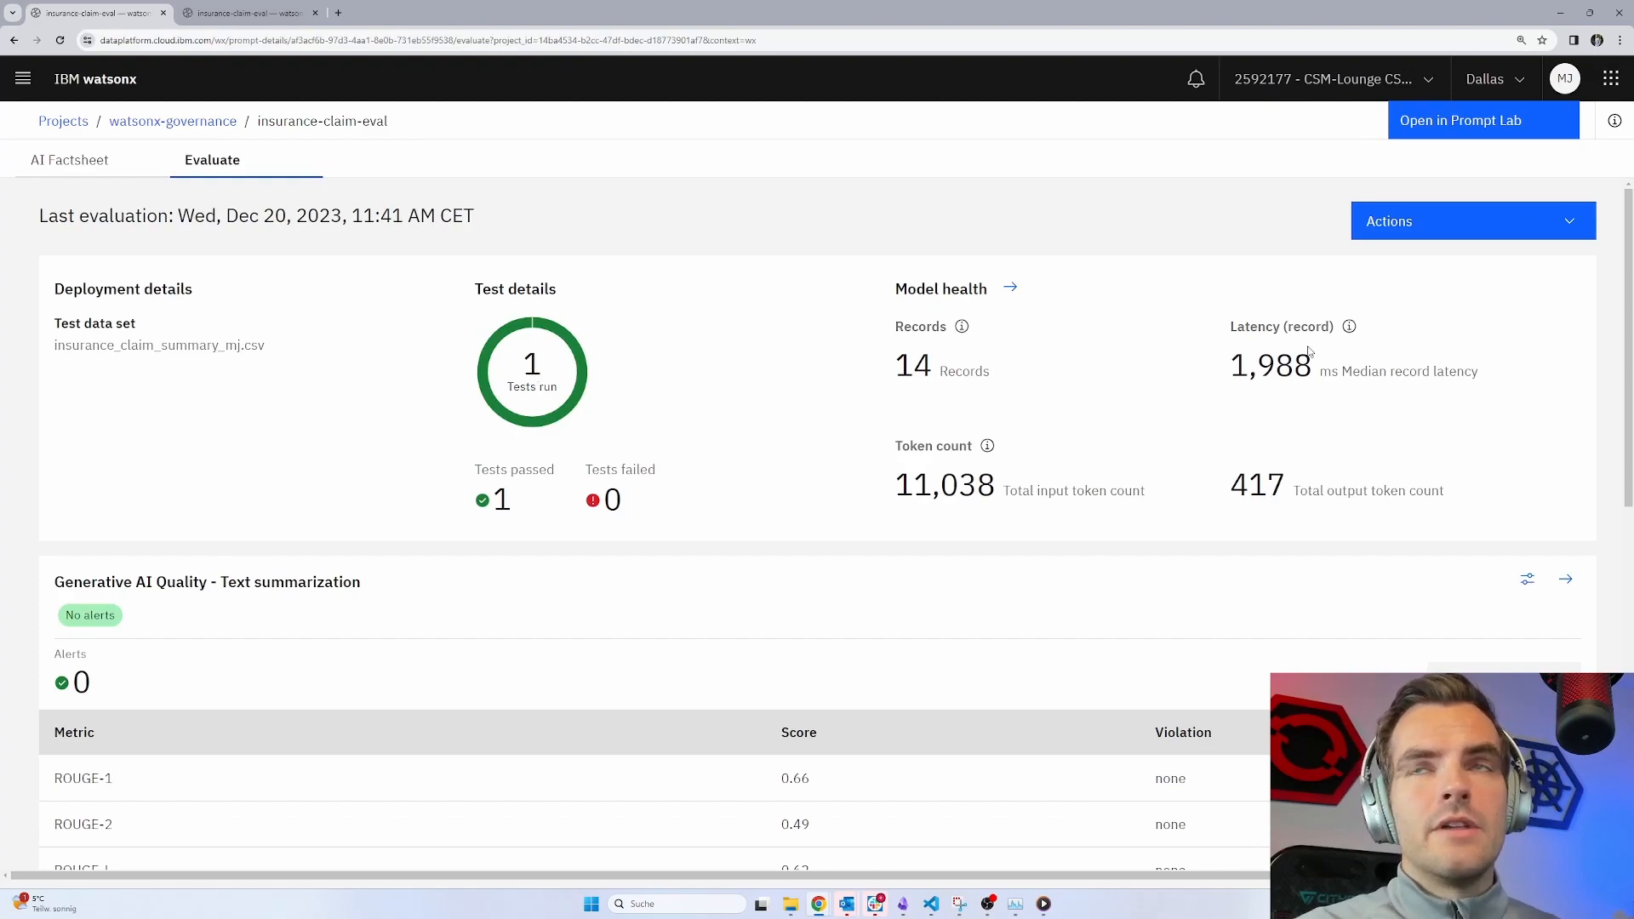
- Start a new evaluation and upload the insurance_claim_summary_mj_eval CSV file as its test data
{"action": "left_click", "coordinate": [1521, 239]}
{"action": "left_click", "coordinate": [1429, 262]}
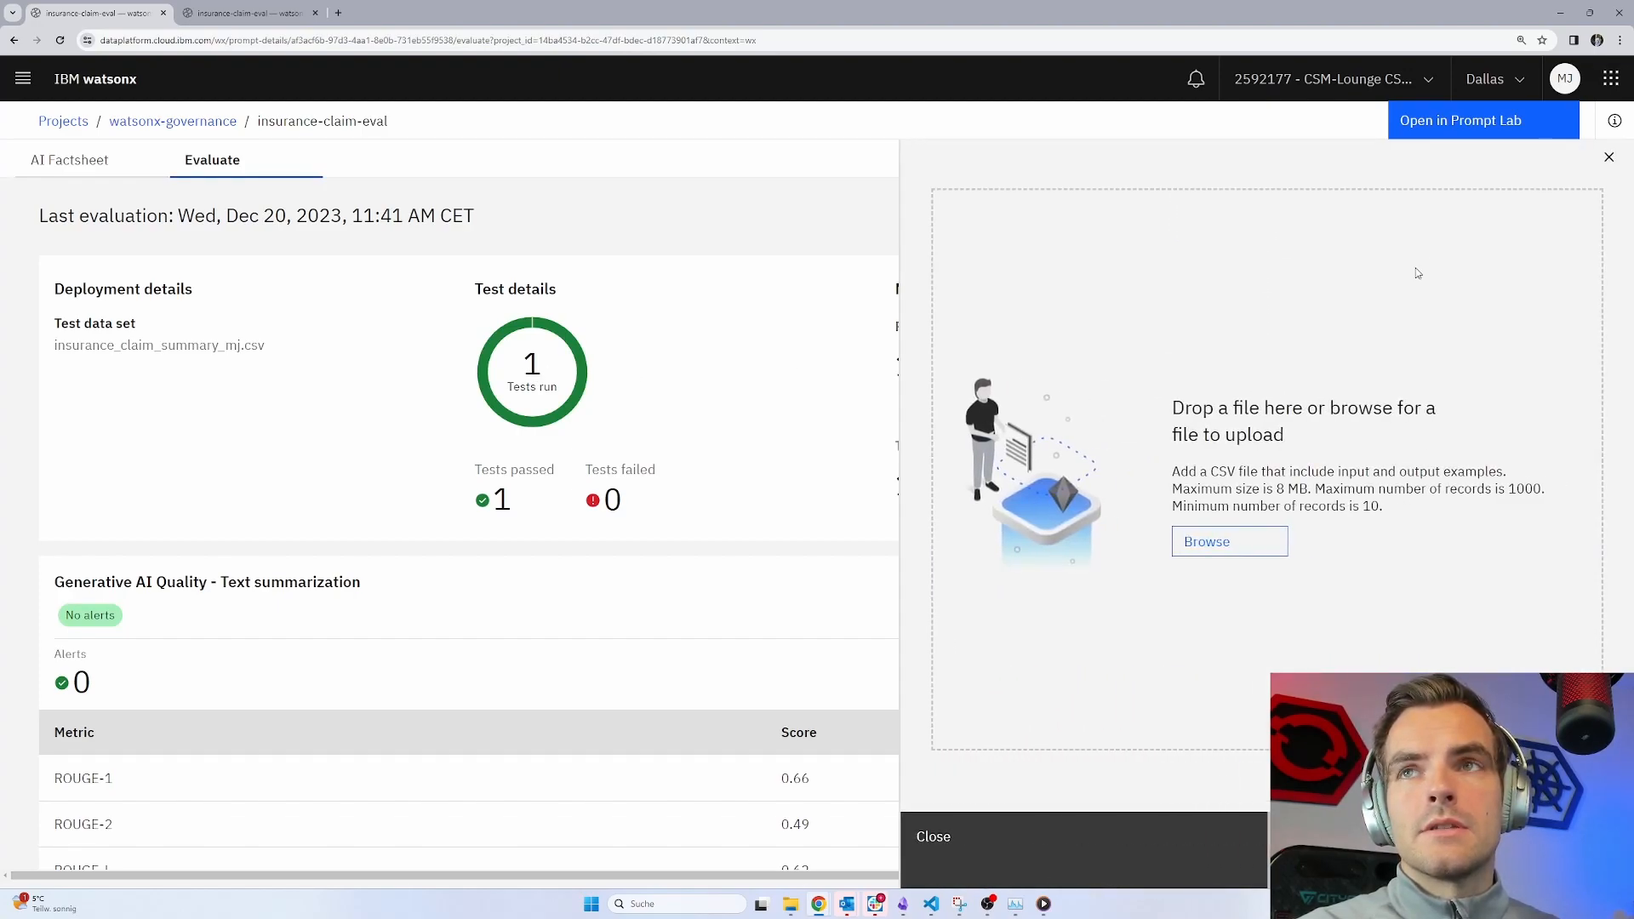
{"action": "left_click", "coordinate": [1252, 547]}
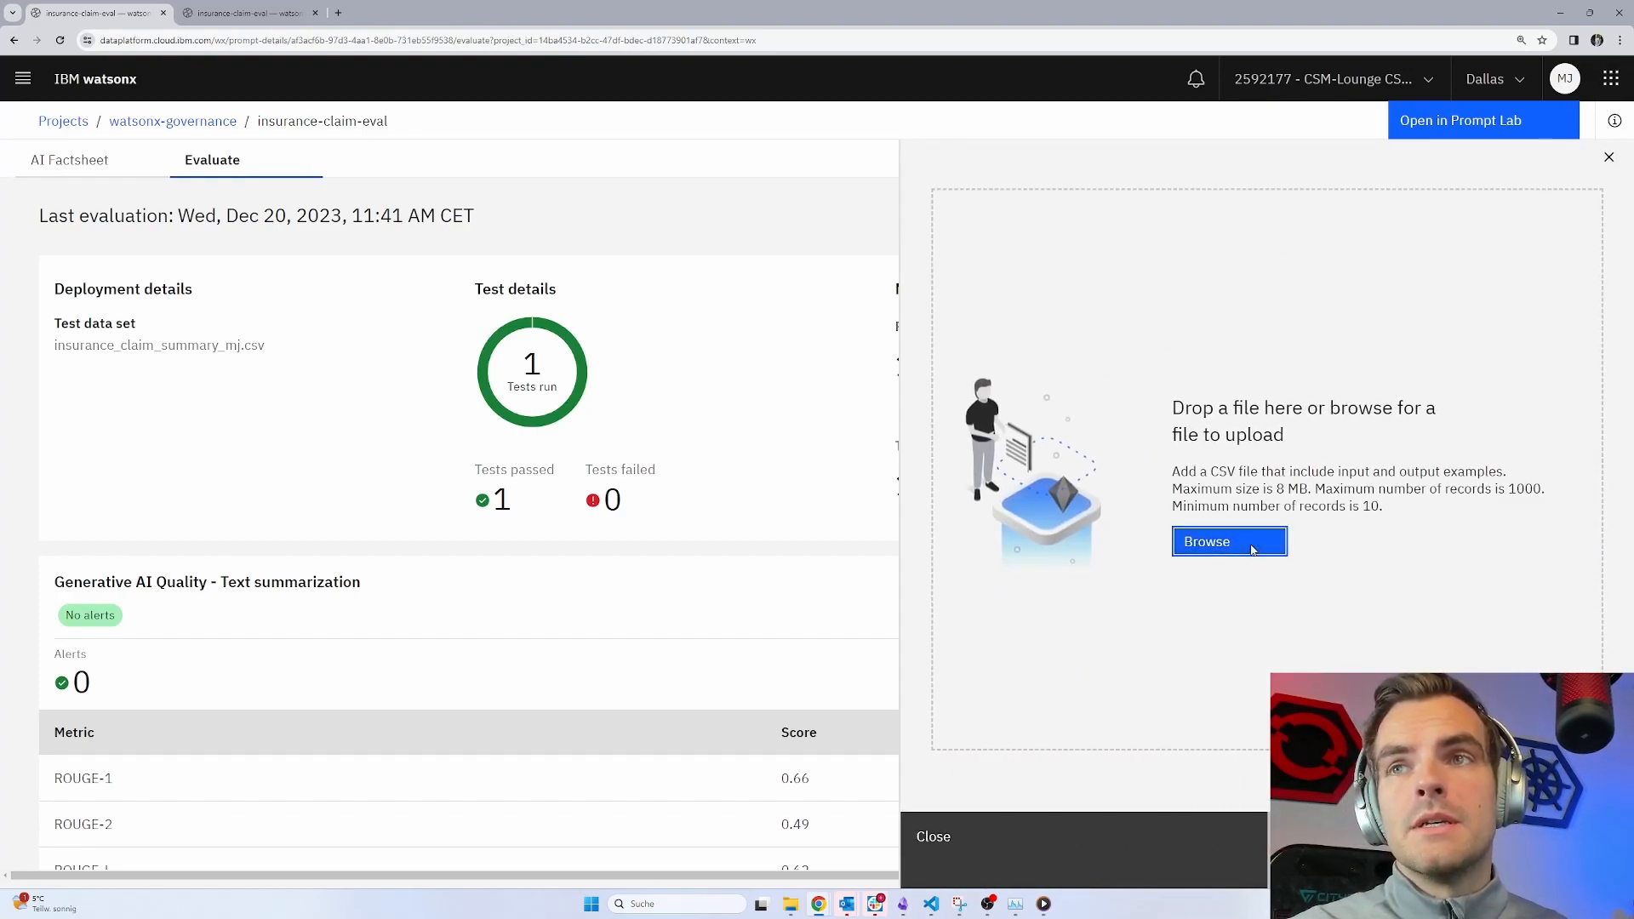
{"action": "left_click", "coordinate": [245, 107]}
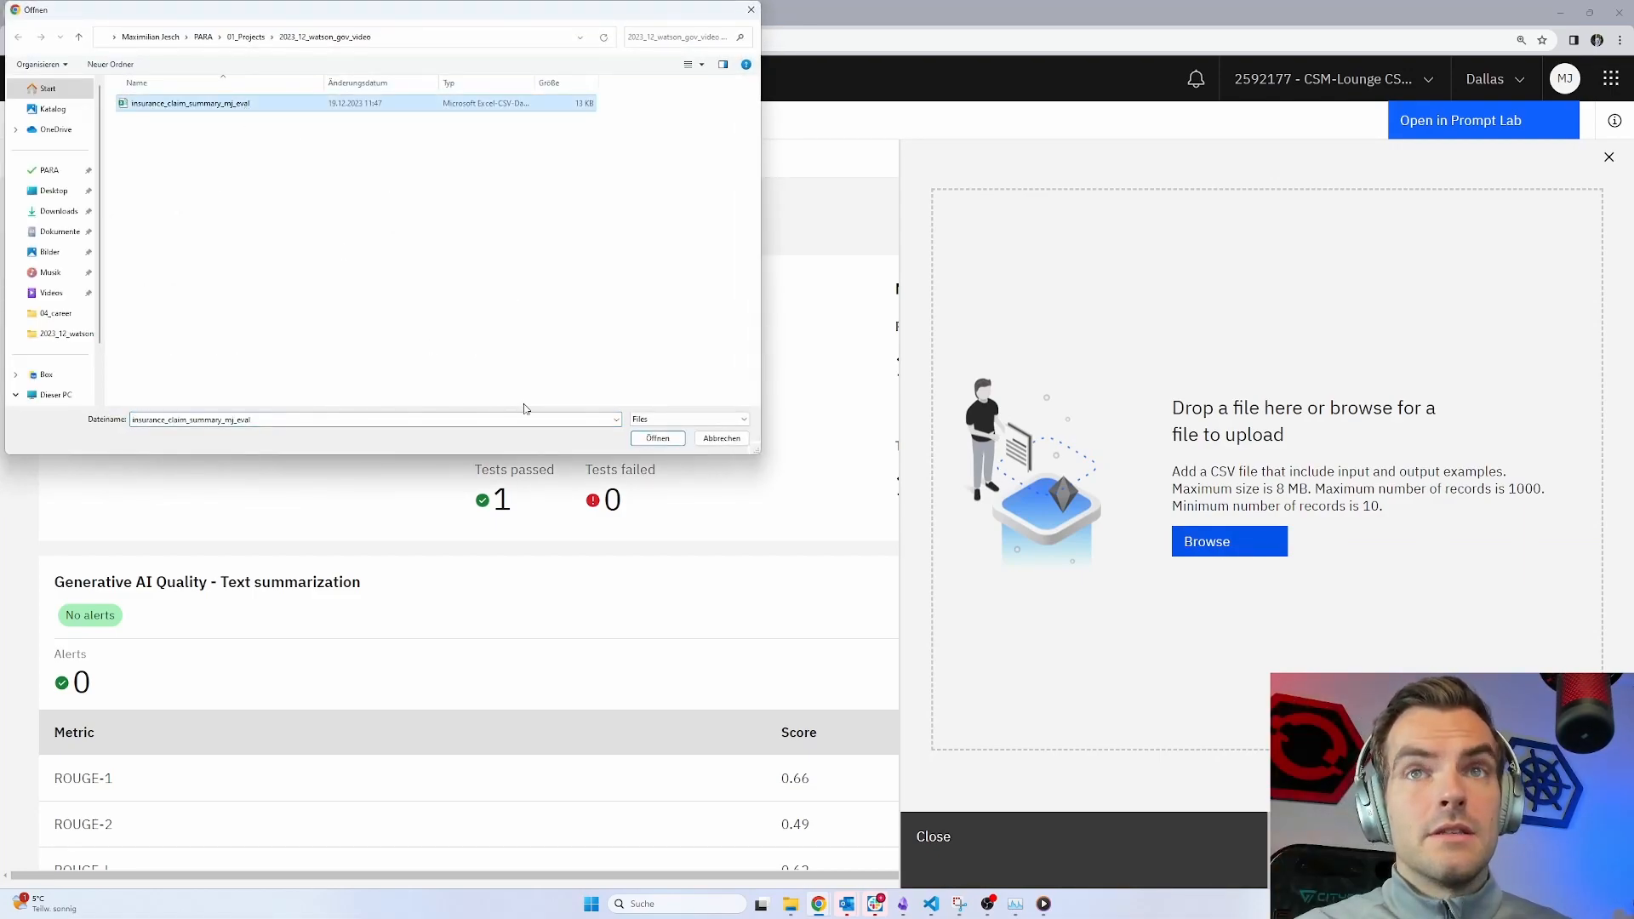
{"action": "left_click", "coordinate": [656, 447]}
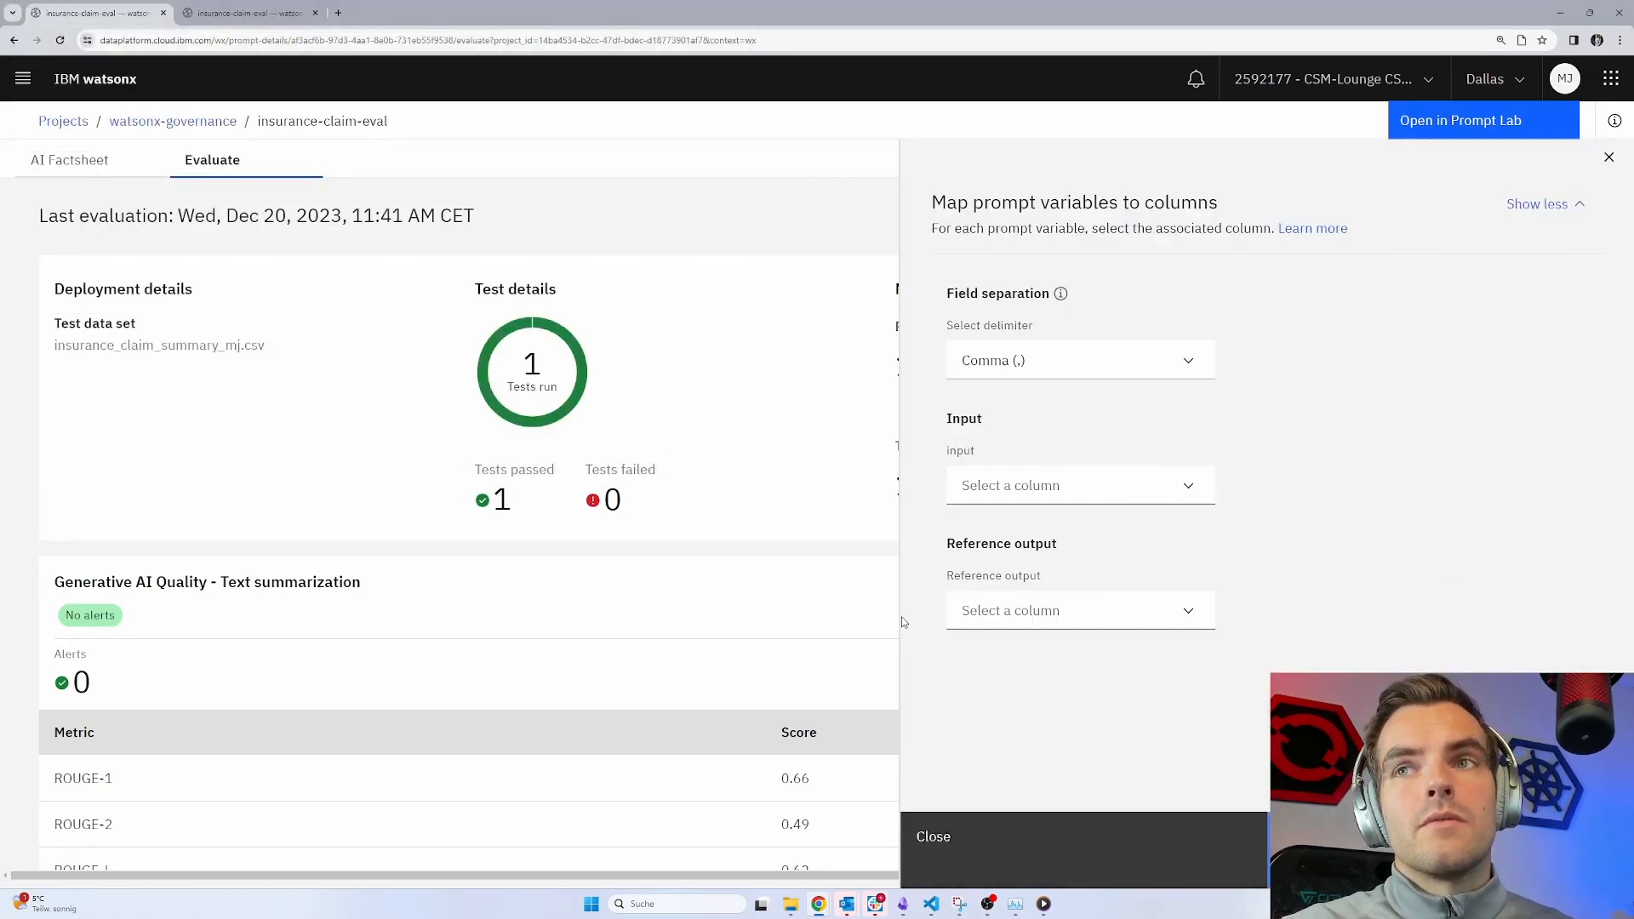
- Map the input variable to the insurance_claim column and the reference output to summary, and run the evaluation
{"action": "left_click", "coordinate": [1052, 481]}
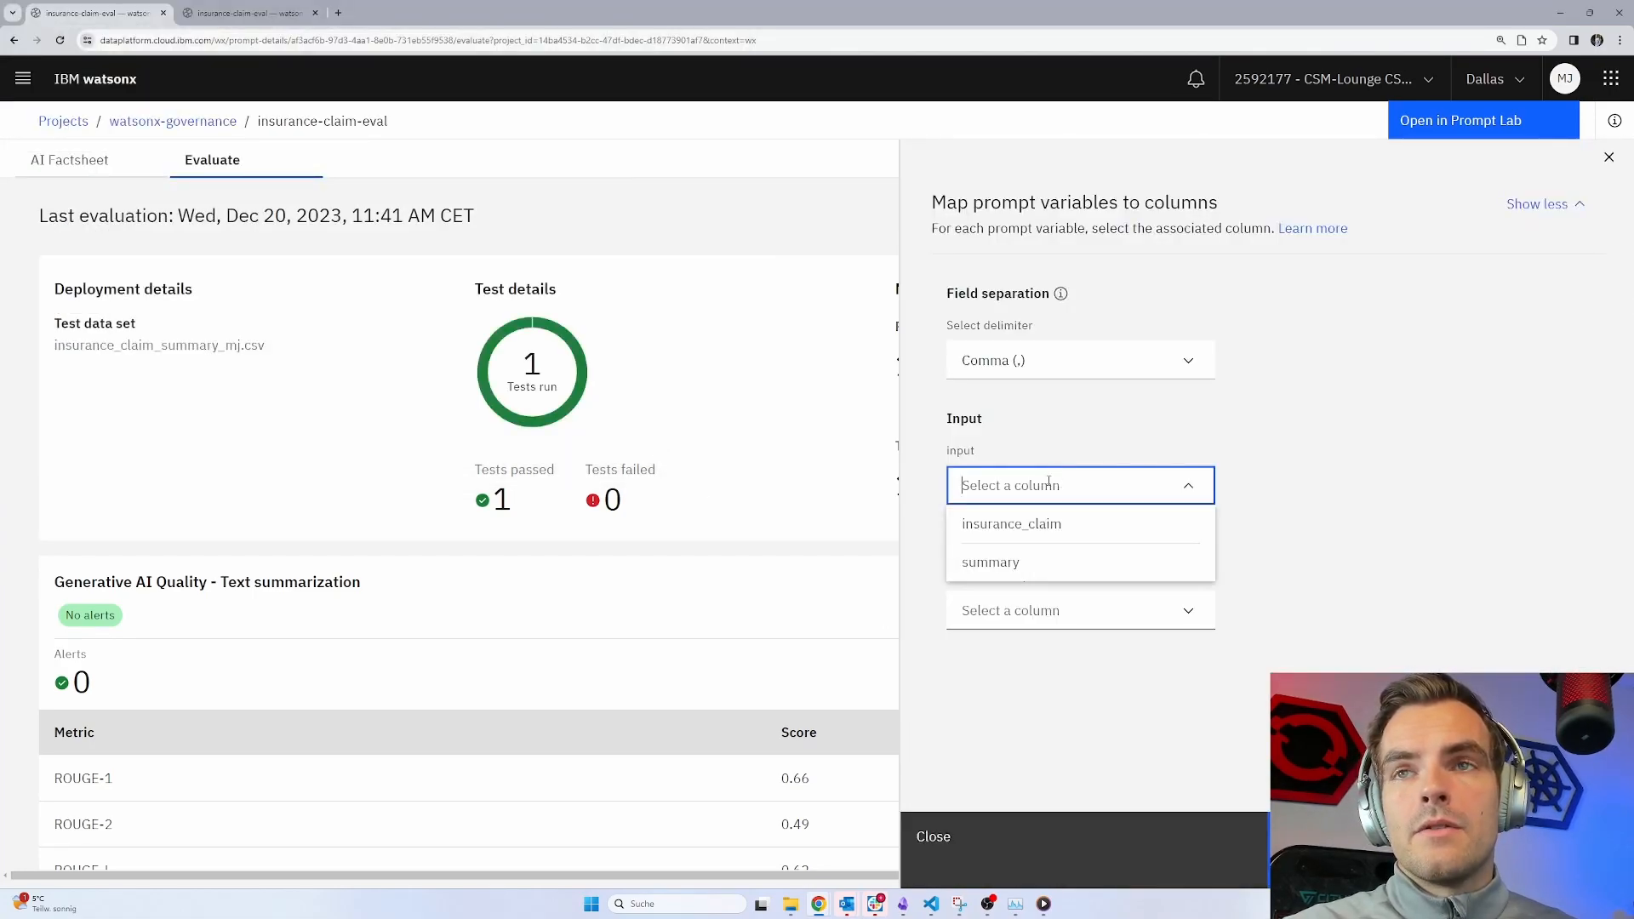
{"action": "left_click", "coordinate": [1016, 525]}
{"action": "left_click", "coordinate": [1029, 611]}
{"action": "left_click", "coordinate": [1008, 650]}
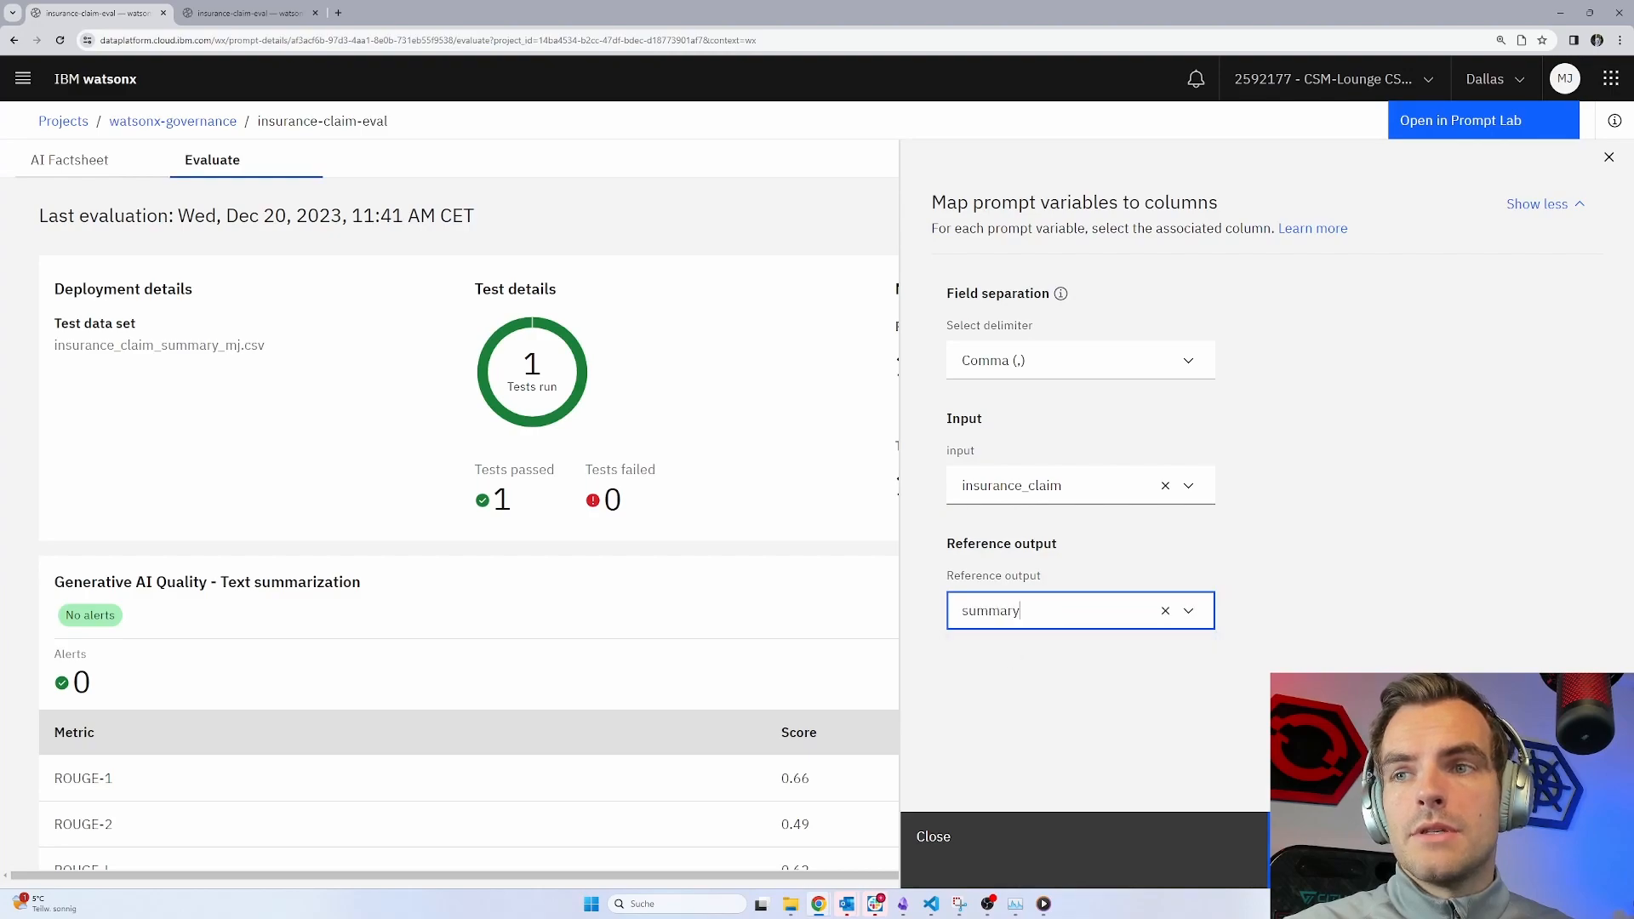
{"action": "left_click", "coordinate": [1361, 838]}
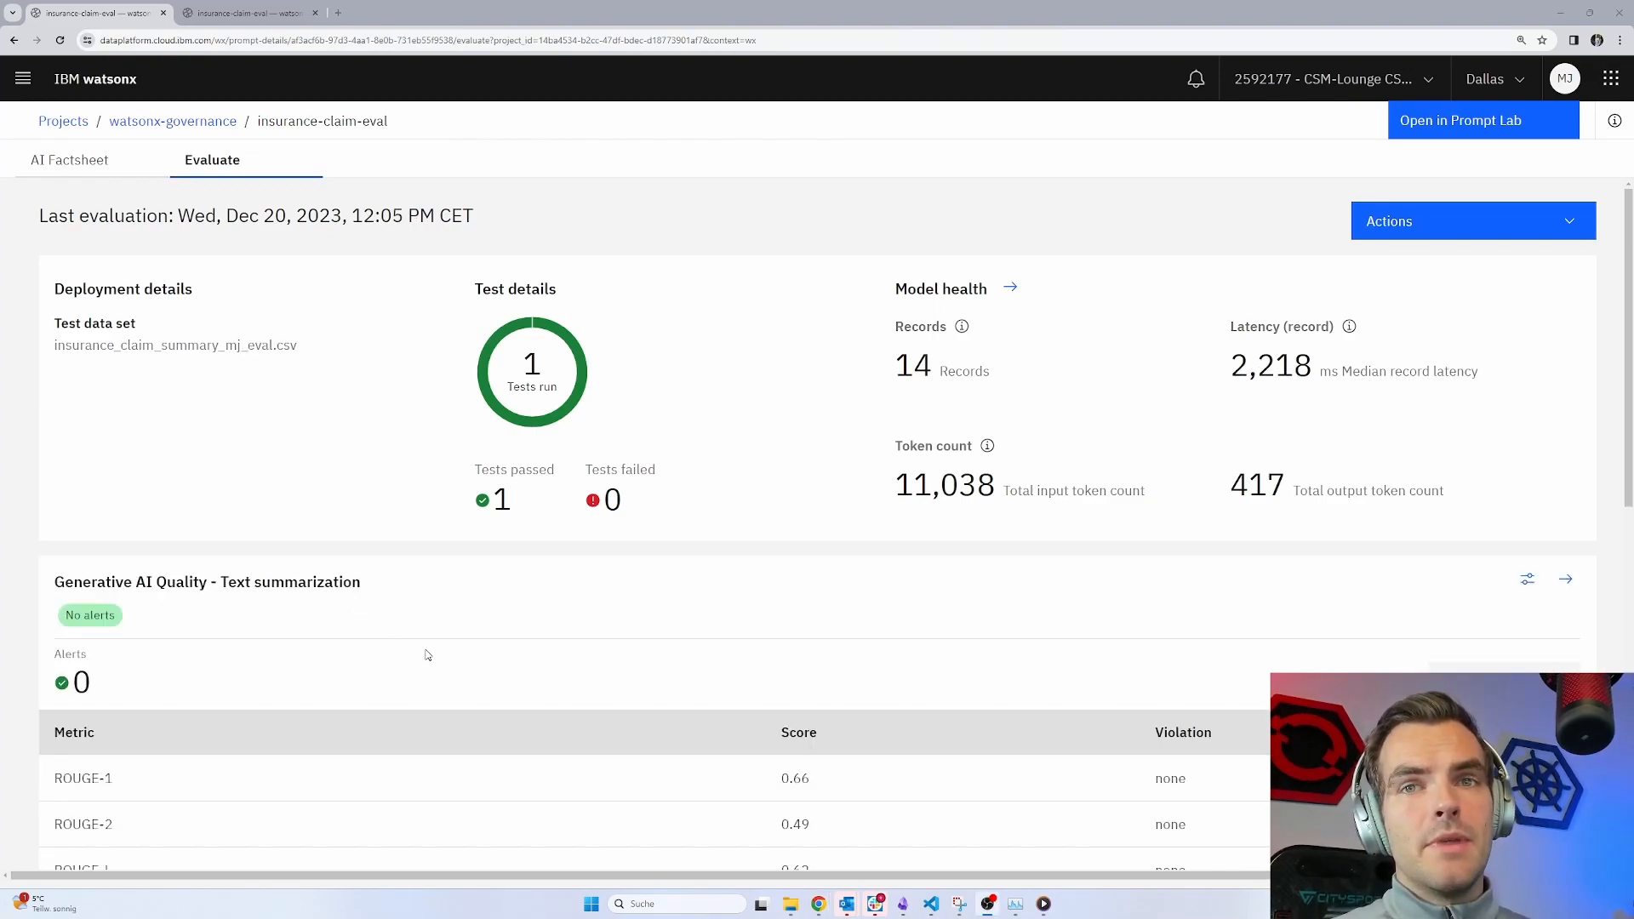
- Examine the evaluation's text summarization quality metrics, from ROUGE-1 down to Readability
{"action": "scroll", "coordinate": [423, 654], "scroll_direction": "down", "scroll_amount": 2}
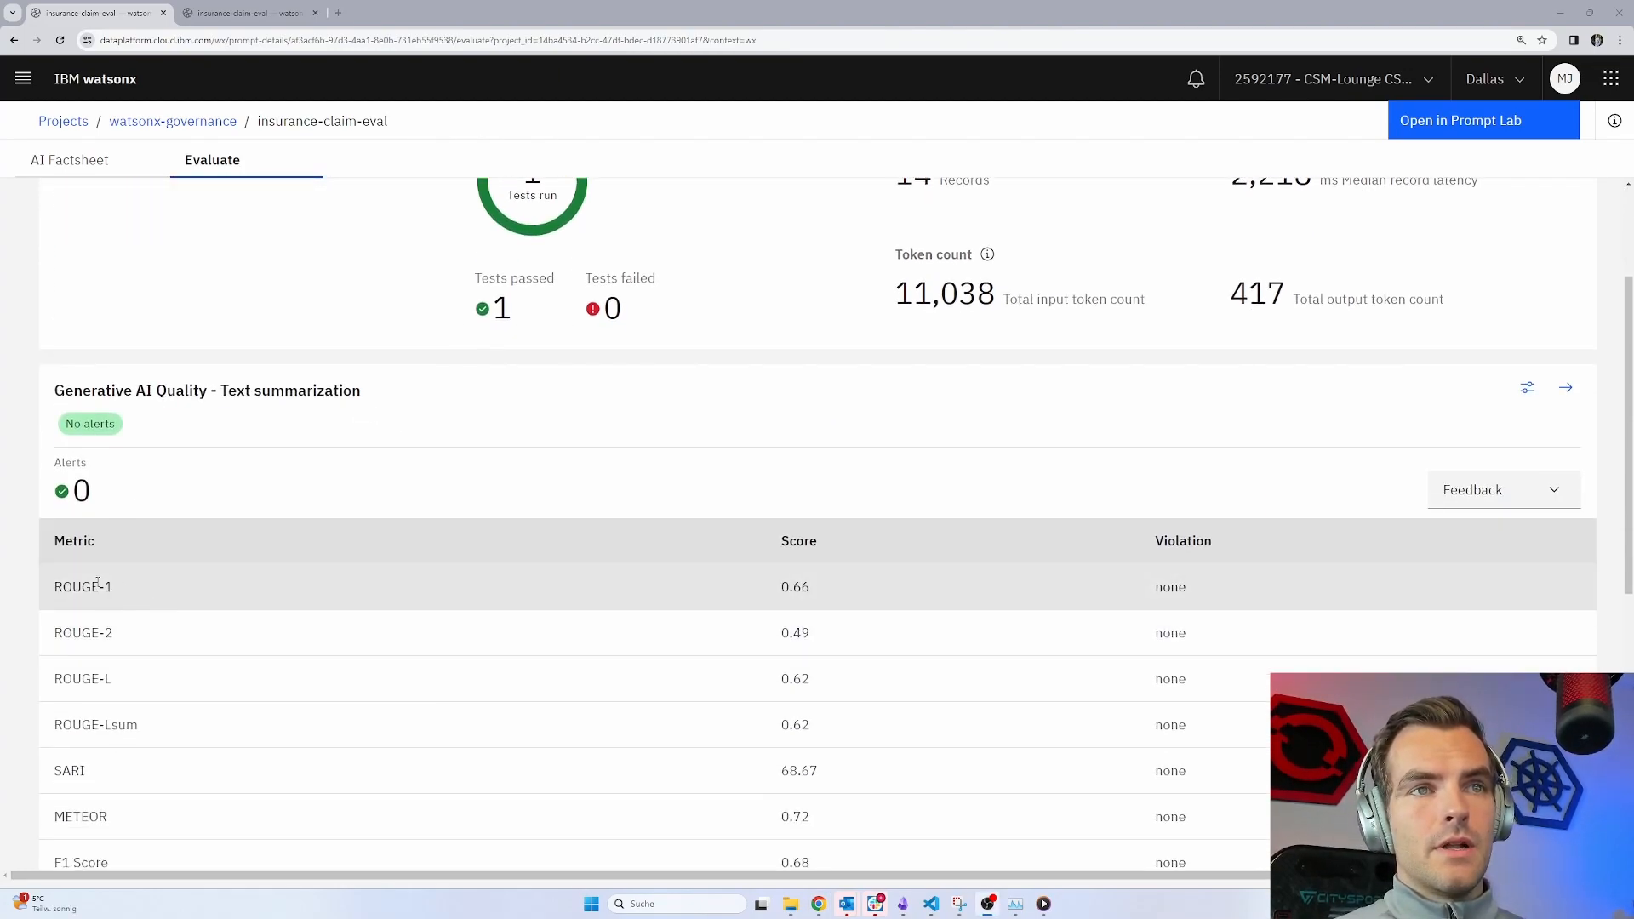
{"action": "double_click", "coordinate": [67, 587]}
{"action": "left_click_drag", "start_coordinate": [72, 632], "coordinate": [133, 641]}
{"action": "scroll", "coordinate": [133, 642], "scroll_direction": "down", "scroll_amount": 4}
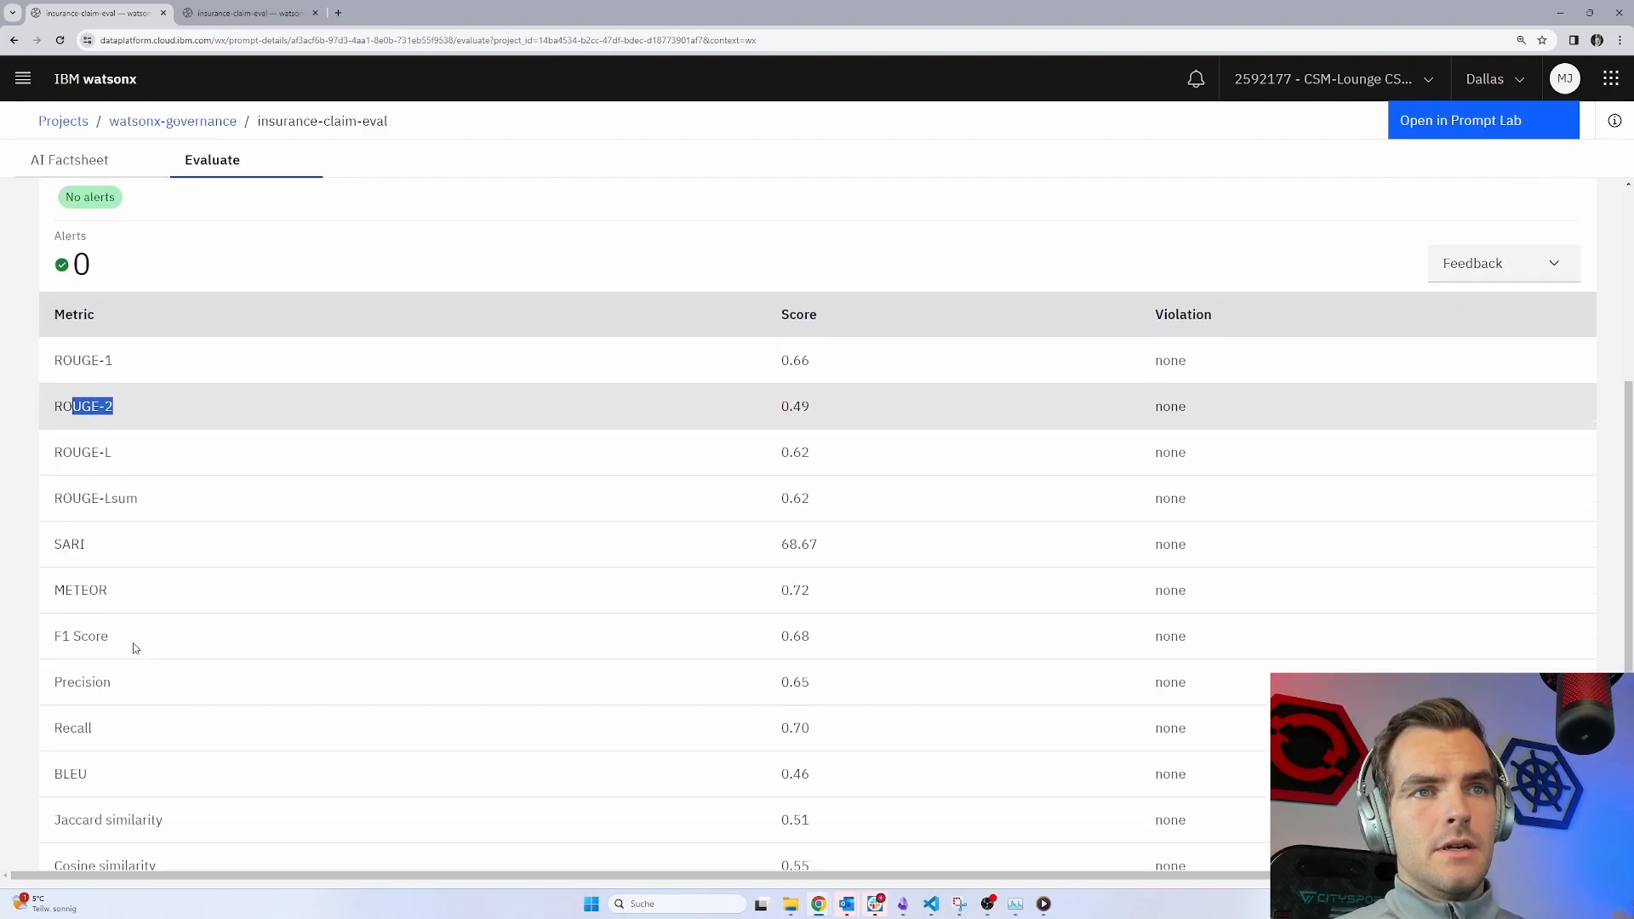
{"action": "scroll", "coordinate": [133, 649], "scroll_direction": "down", "scroll_amount": 2}
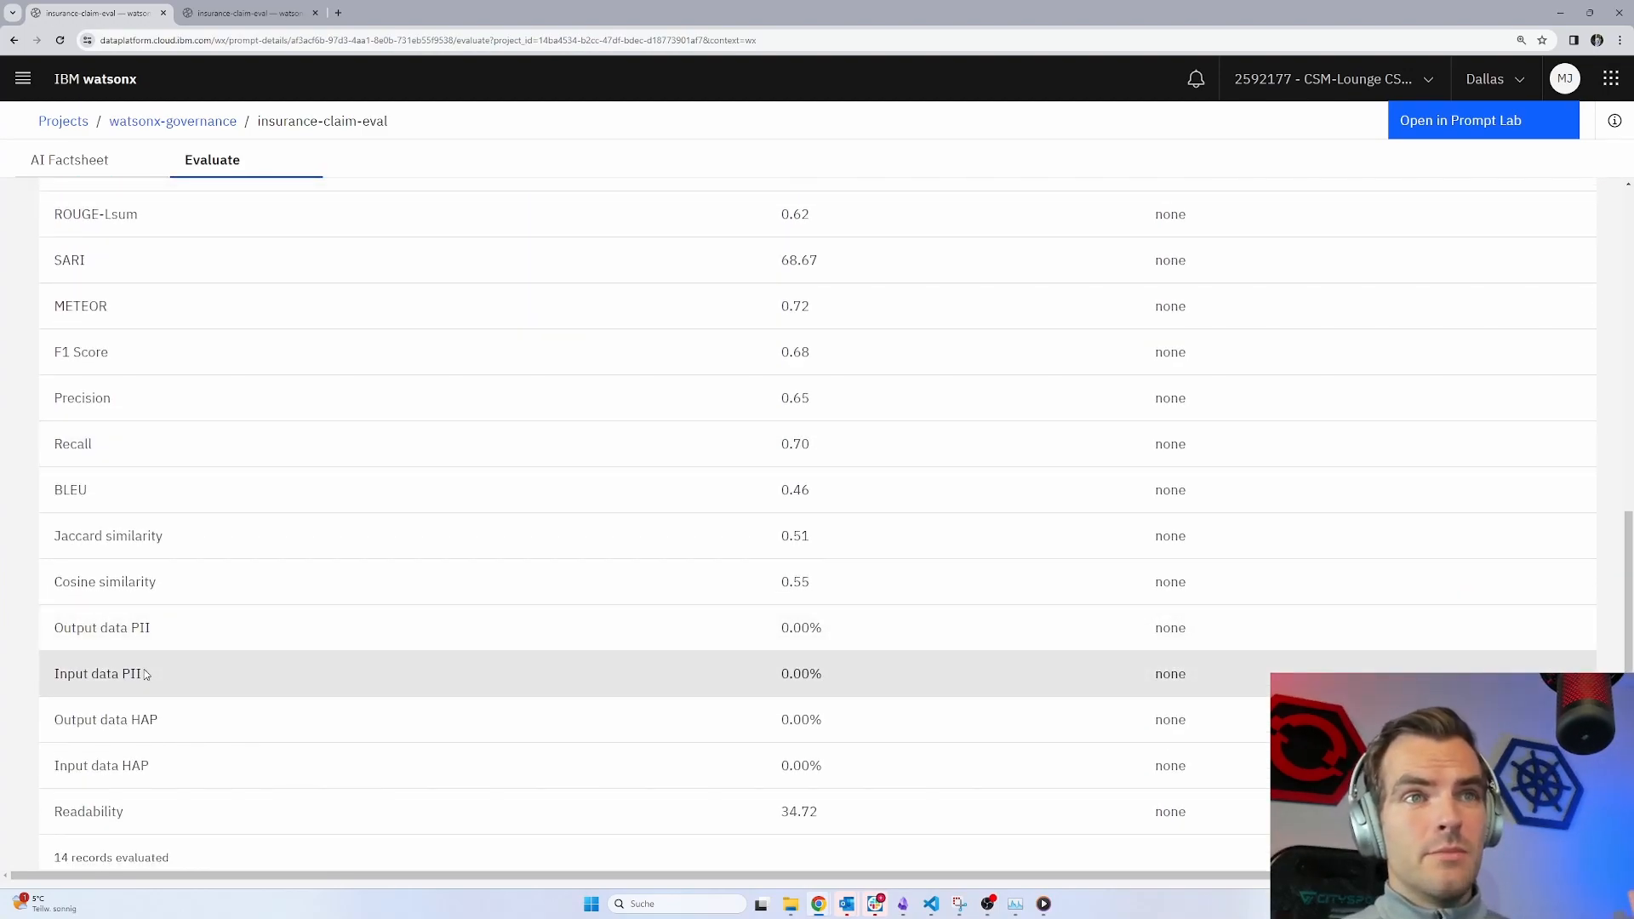
{"action": "scroll", "coordinate": [145, 674], "scroll_direction": "up", "scroll_amount": 8}
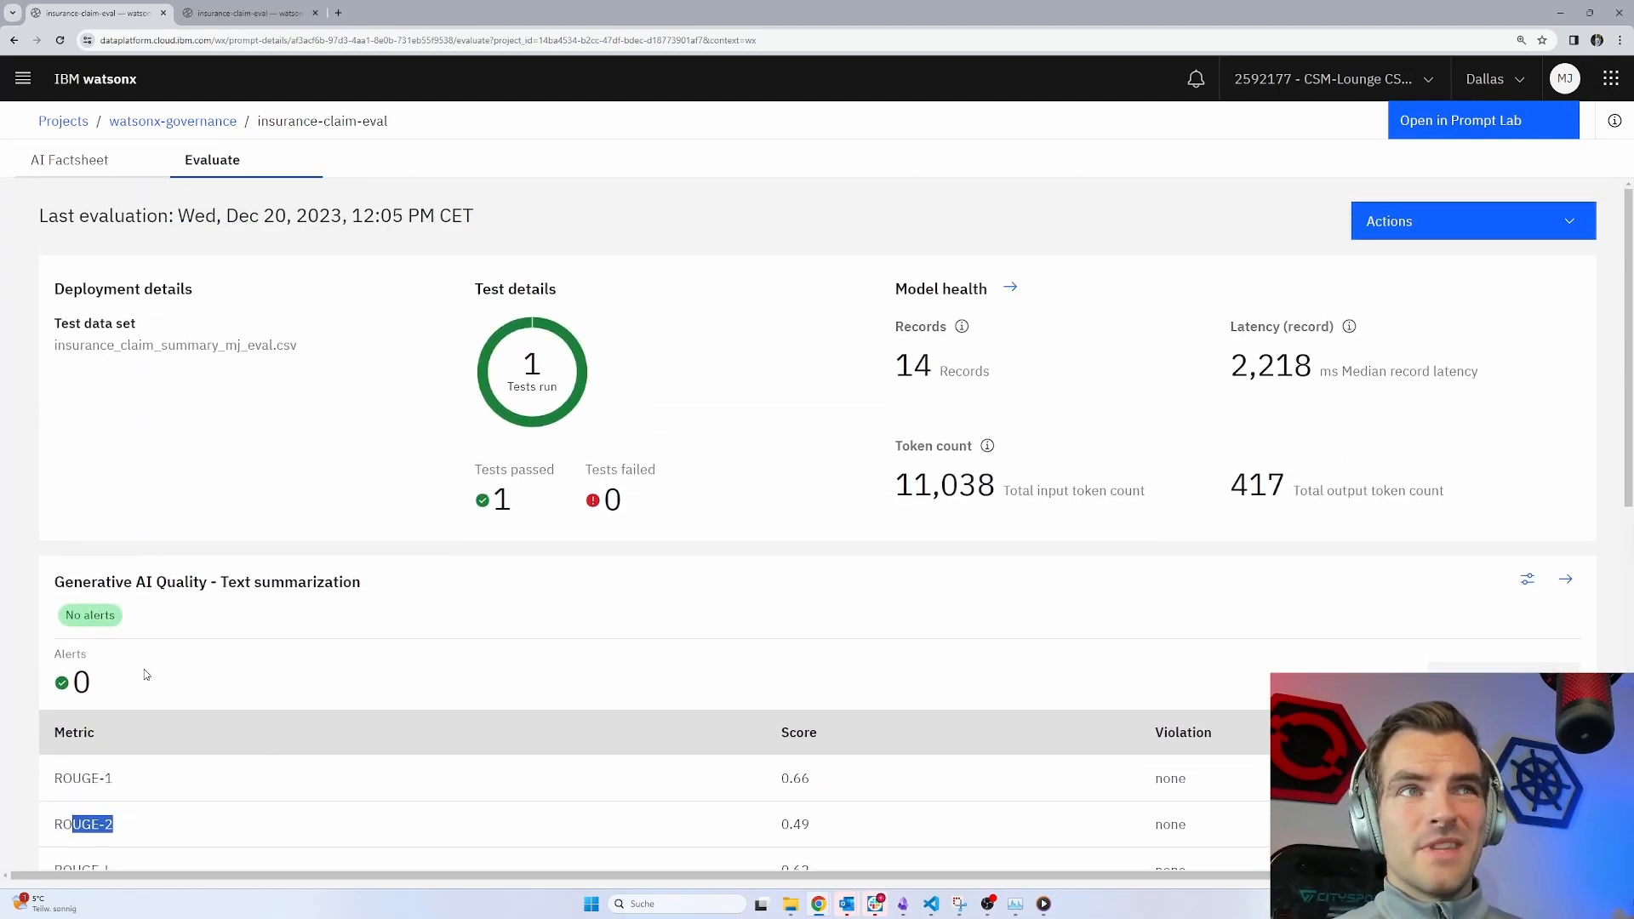
{"action": "left_click", "coordinate": [133, 749]}
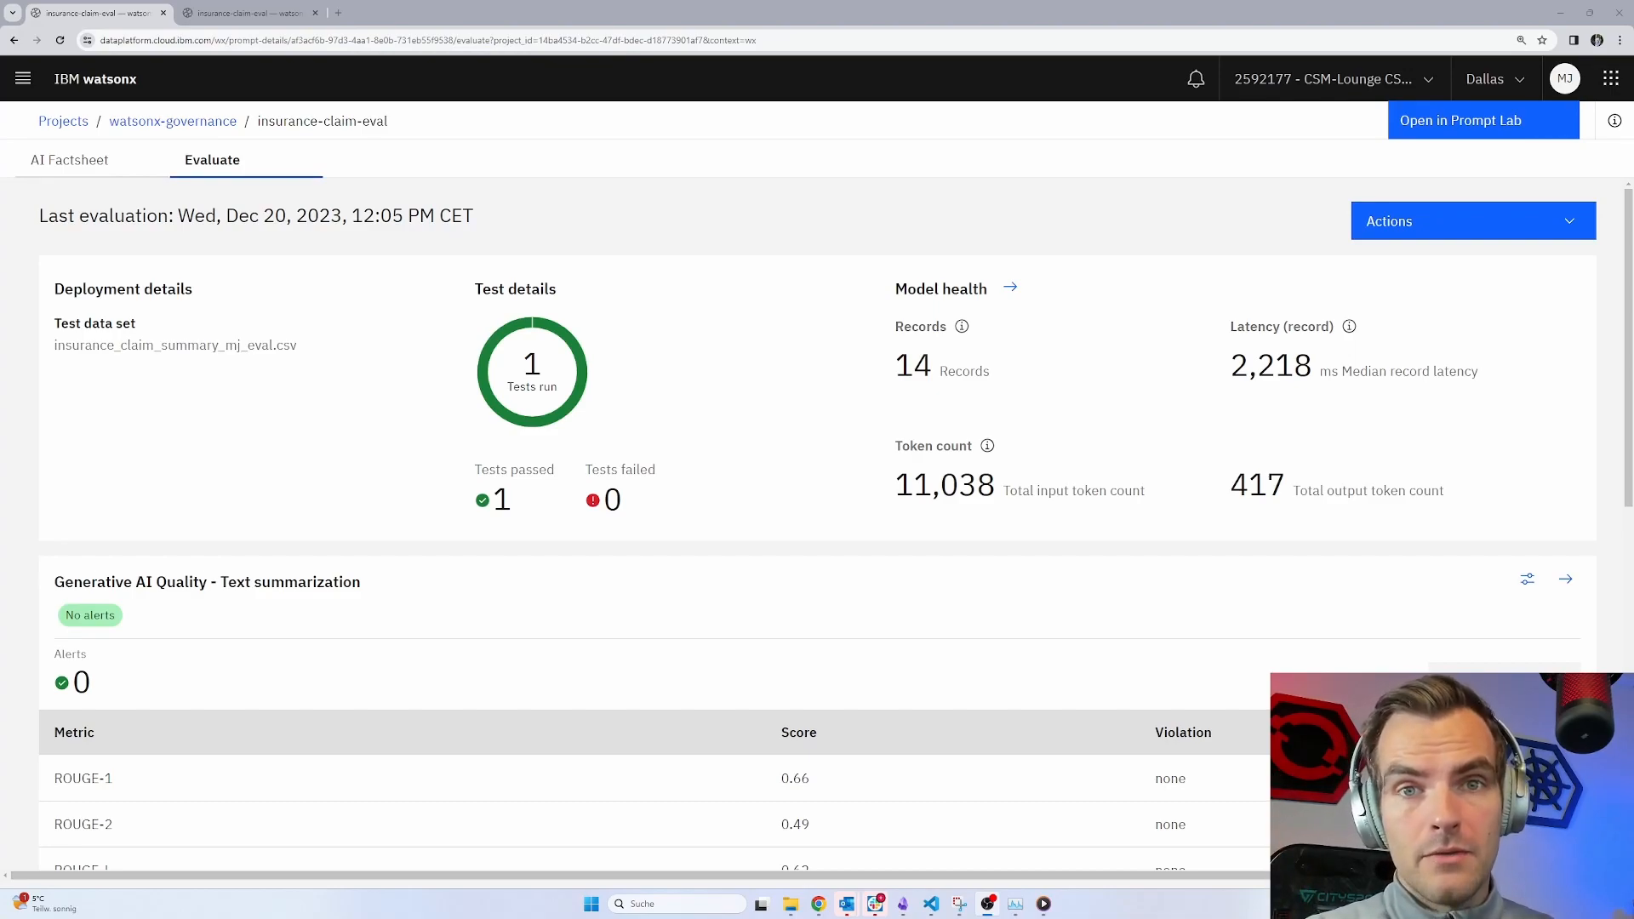
{"action": "right_click", "coordinate": [716, 614]}
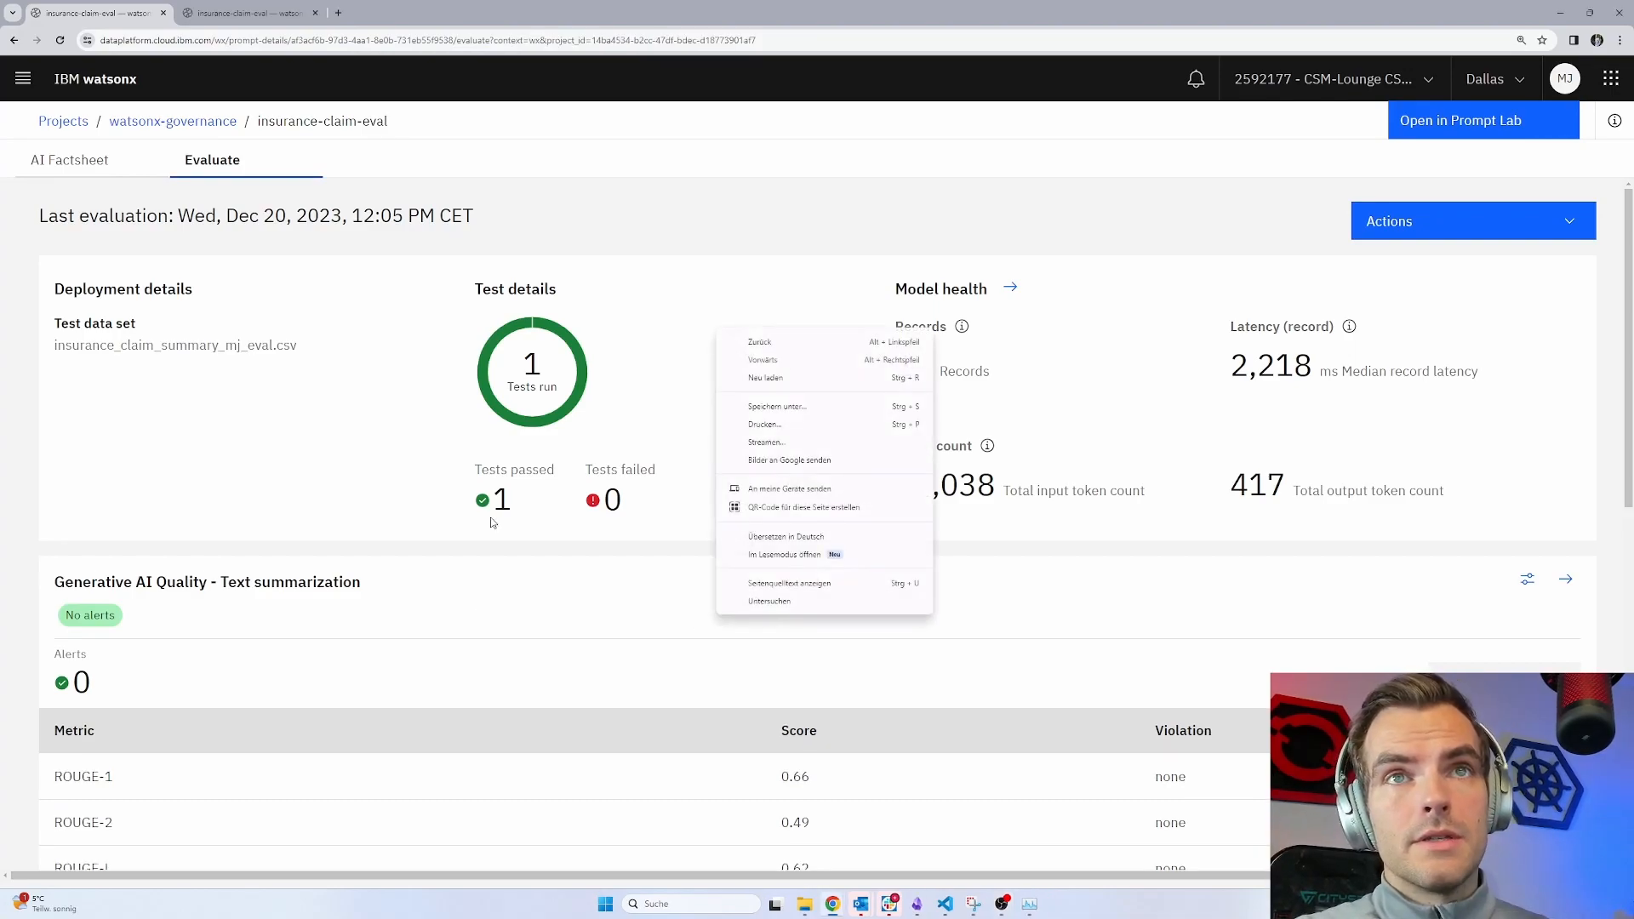
- Open the template's AI Factsheet and examine its governance, foundation model, prompt template, parameters and test results sections
{"action": "left_click", "coordinate": [68, 163]}
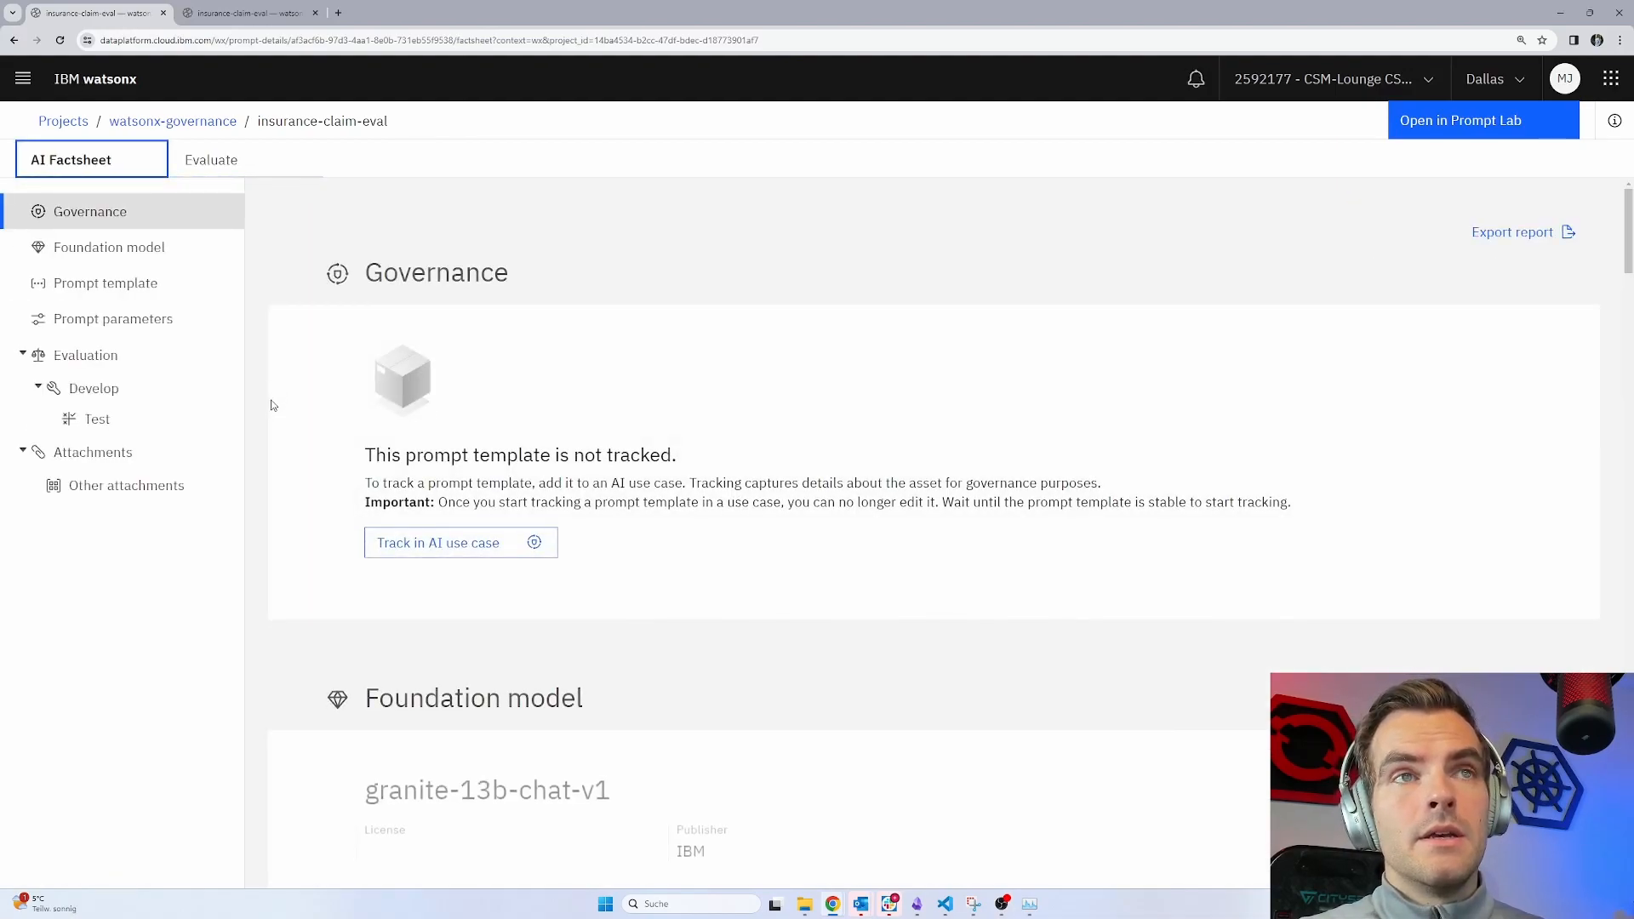
{"action": "scroll", "coordinate": [272, 405], "scroll_direction": "down", "scroll_amount": 4}
{"action": "scroll", "coordinate": [272, 404], "scroll_direction": "down", "scroll_amount": 2}
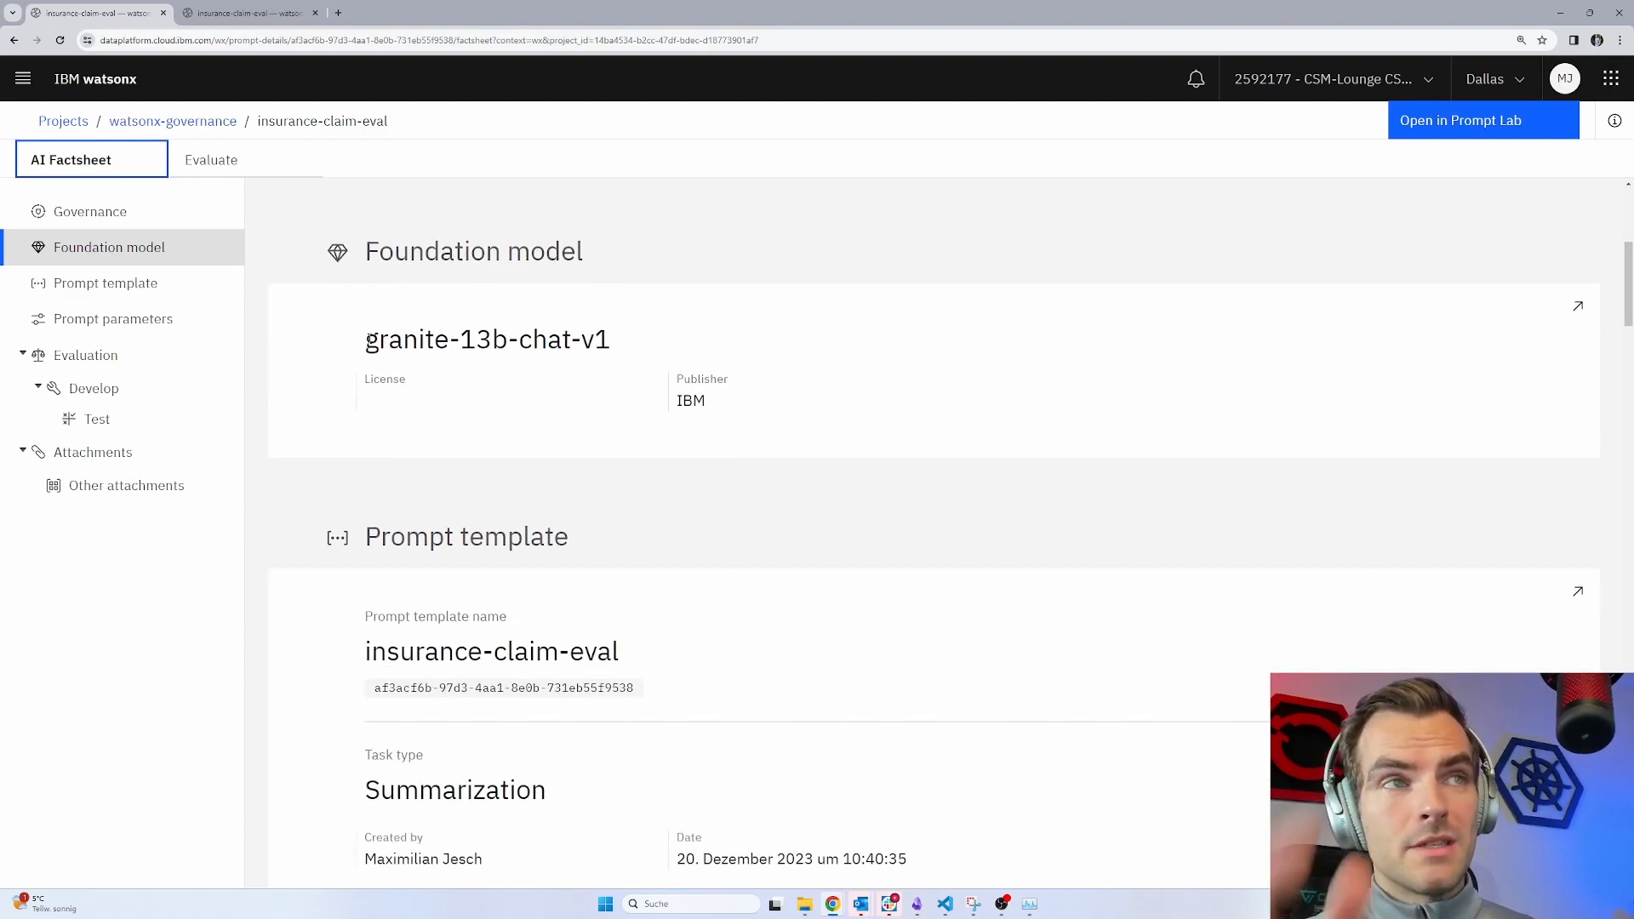
{"action": "left_click_drag", "start_coordinate": [367, 339], "coordinate": [499, 337]}
{"action": "left_click", "coordinate": [492, 423]}
{"action": "scroll", "coordinate": [485, 434], "scroll_direction": "down", "scroll_amount": 3}
{"action": "scroll", "coordinate": [479, 447], "scroll_direction": "down", "scroll_amount": 6}
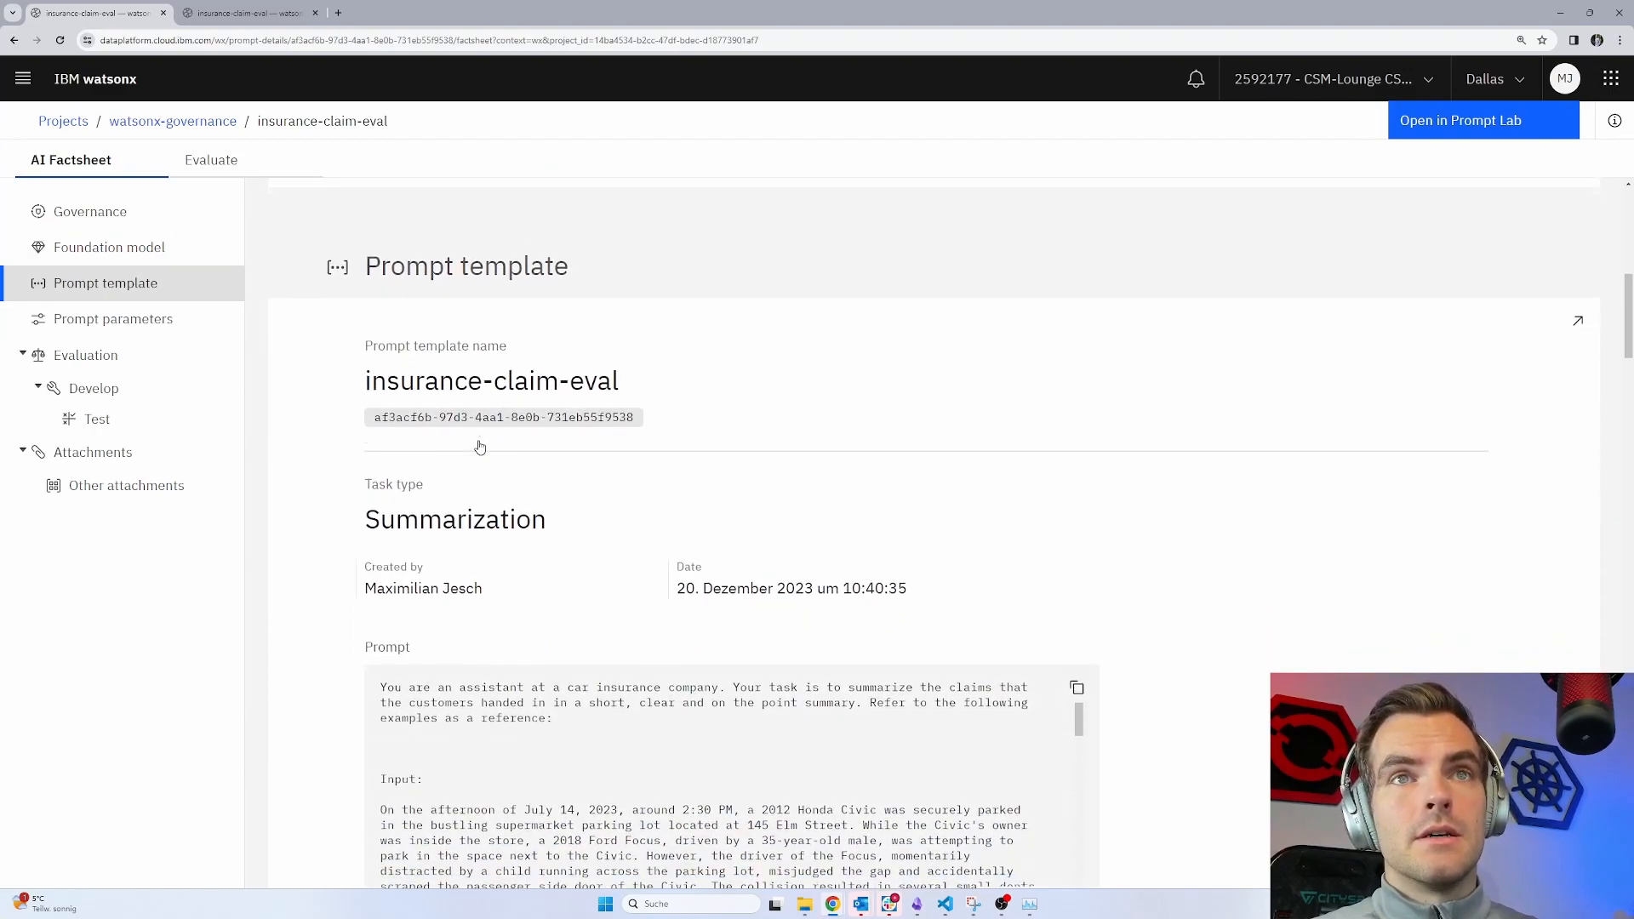
{"action": "scroll", "coordinate": [479, 447], "scroll_direction": "down", "scroll_amount": 13}
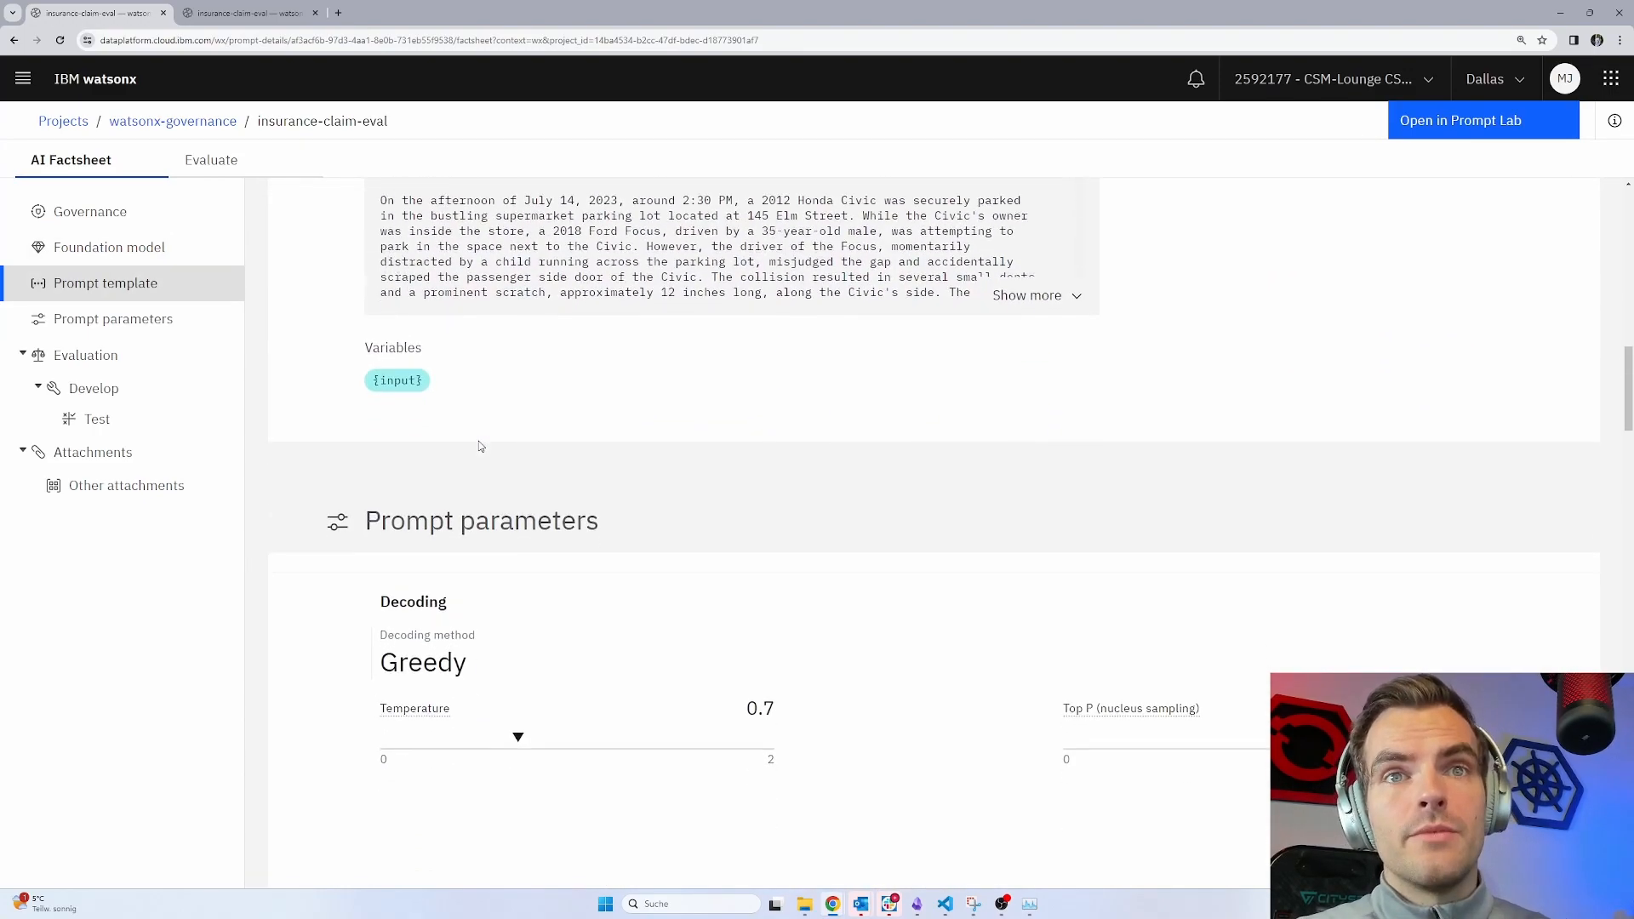
{"action": "scroll", "coordinate": [479, 444], "scroll_direction": "down", "scroll_amount": 11}
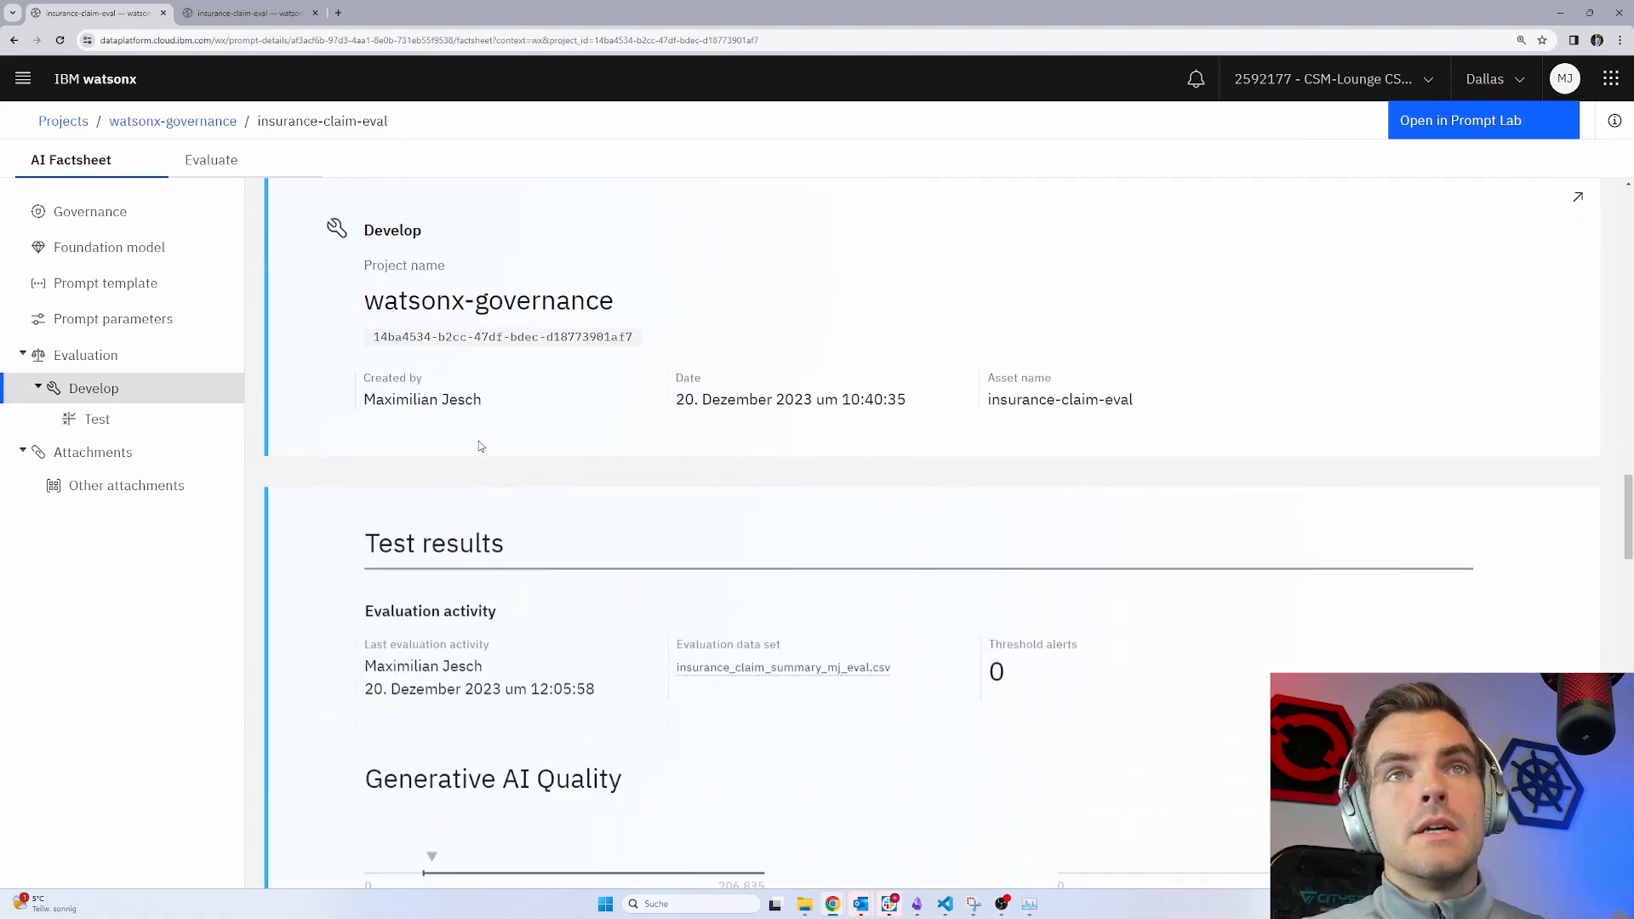
{"action": "scroll", "coordinate": [479, 445], "scroll_direction": "up", "scroll_amount": 6}
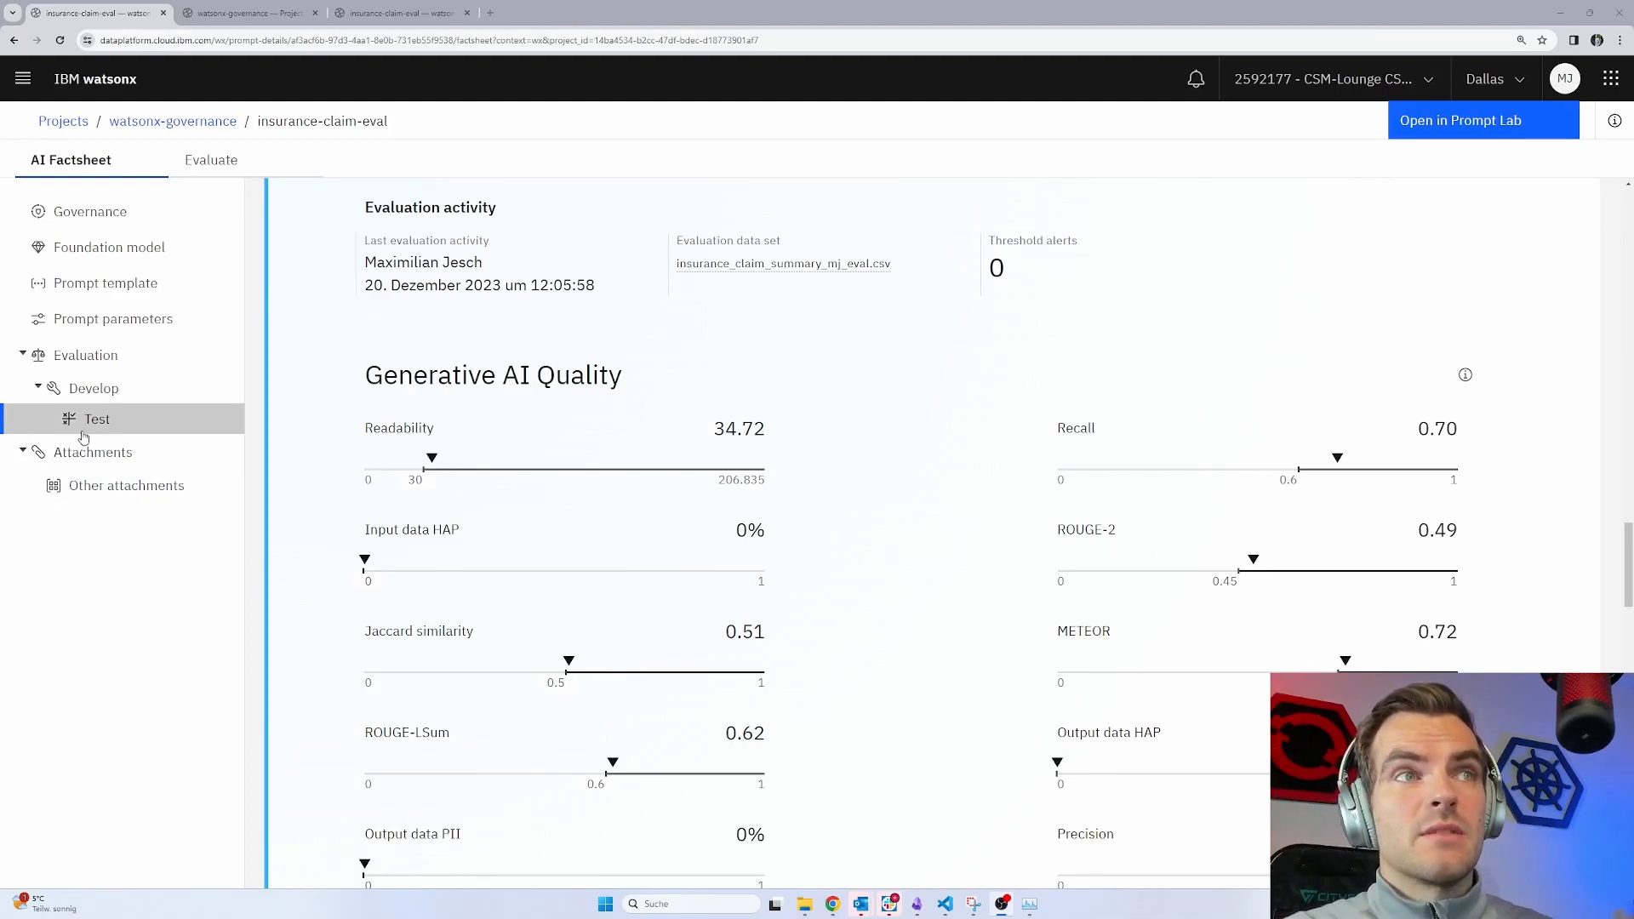
- Promote the current version of the insurance-claim-eval prompt template from the watsonx-governance project to the governance_test_mj space
{"action": "left_click", "coordinate": [247, 13]}
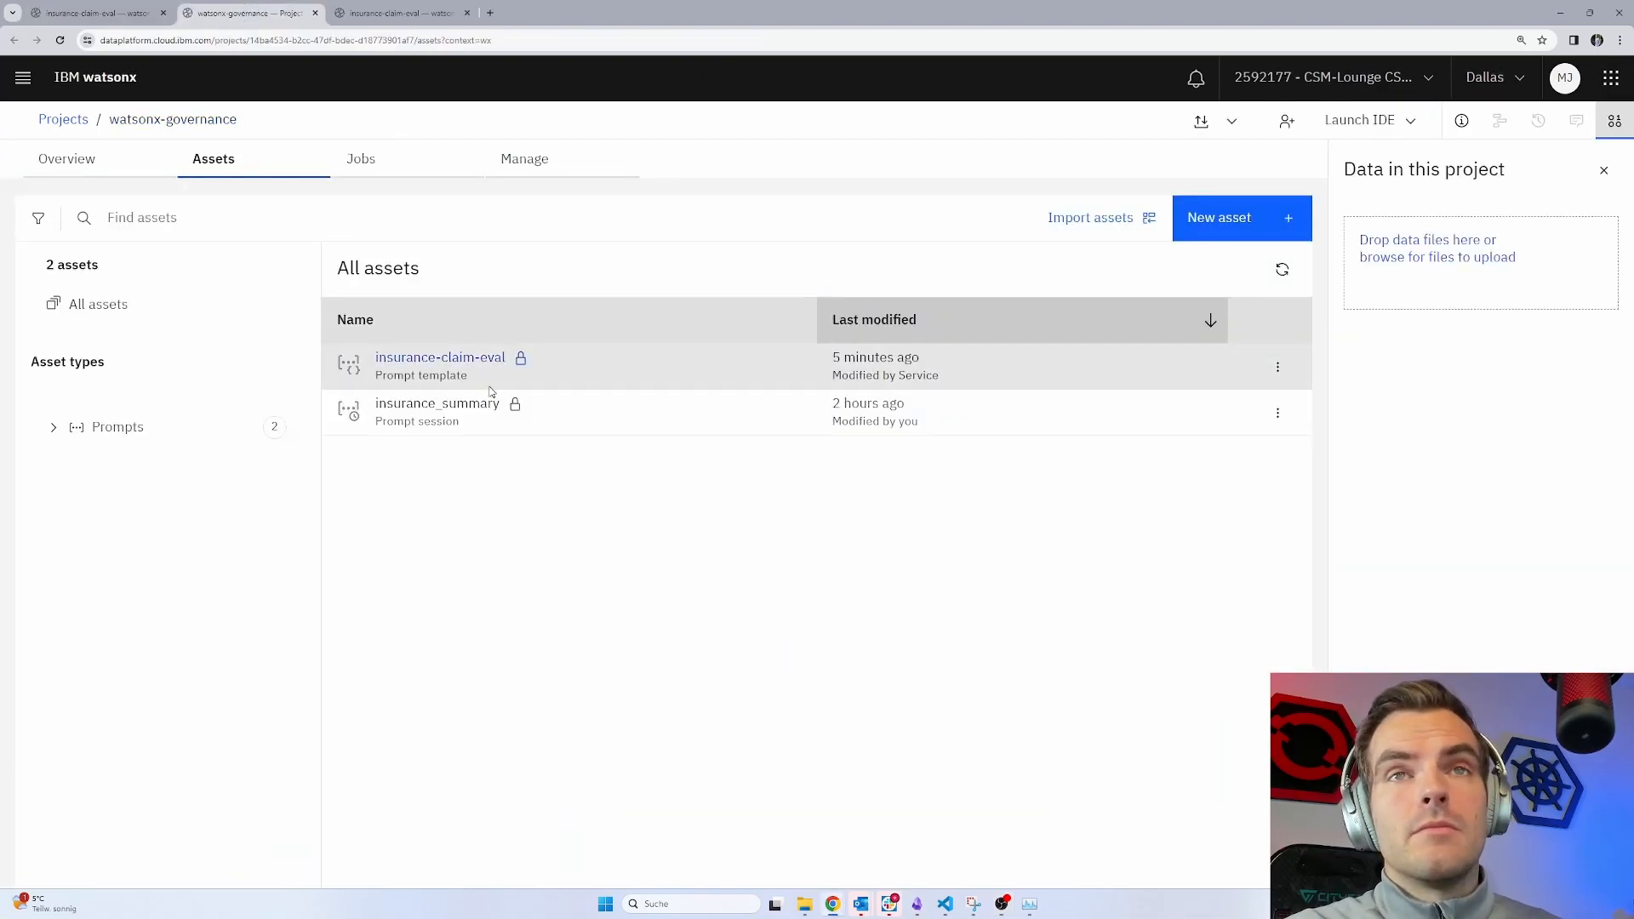
{"action": "left_click", "coordinate": [1277, 366]}
{"action": "left_click", "coordinate": [1231, 482]}
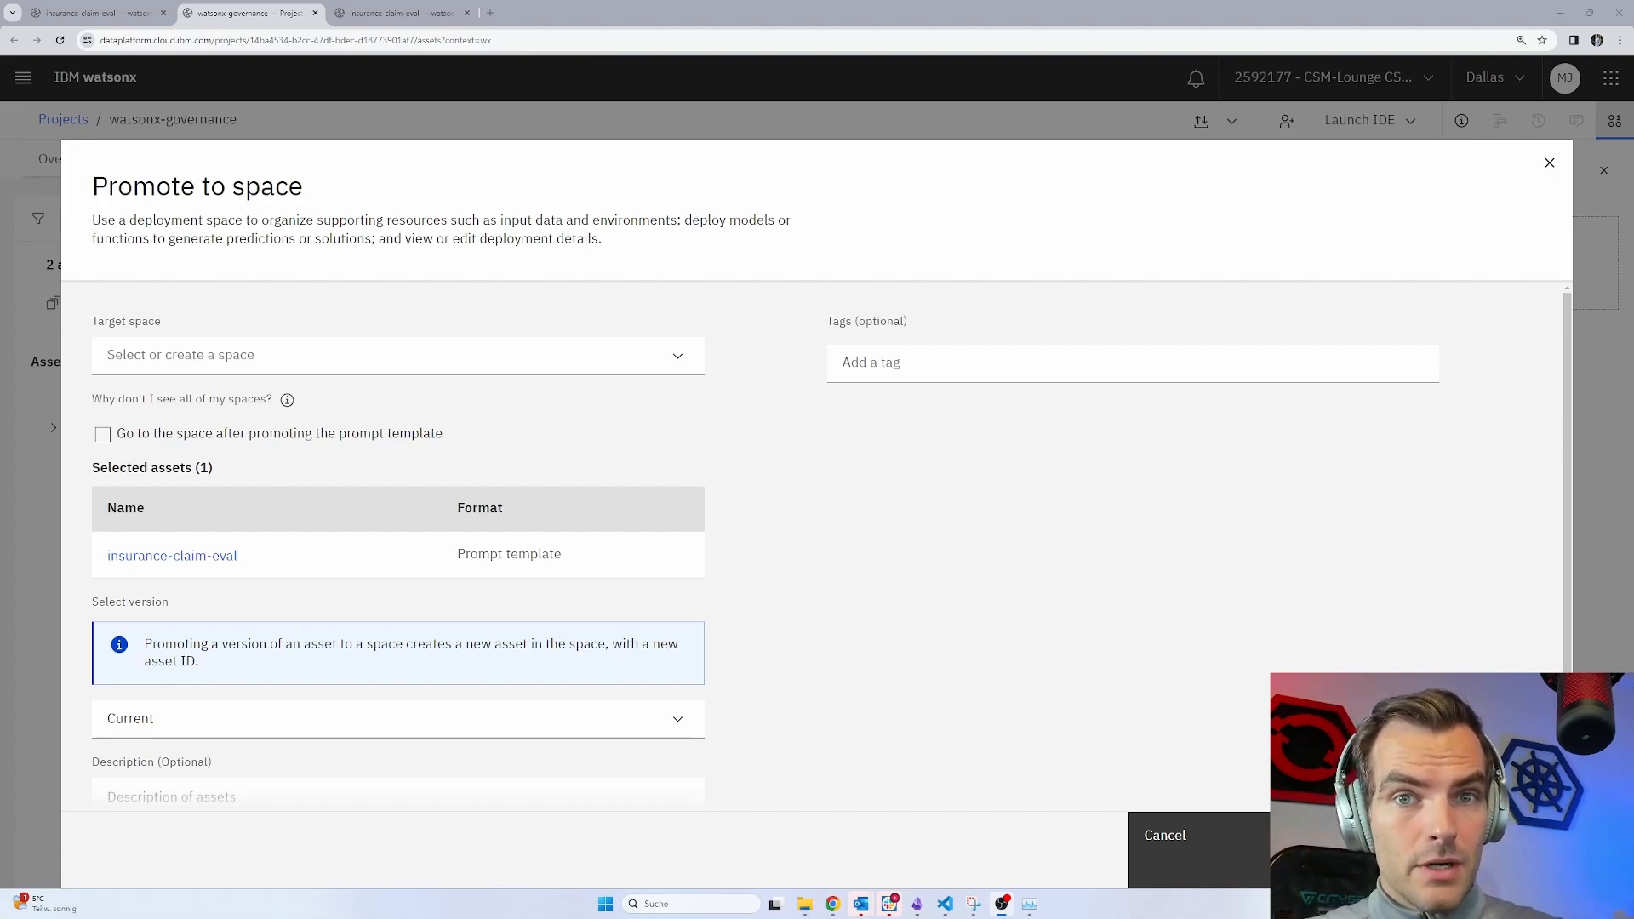
{"action": "left_click", "coordinate": [412, 355]}
{"action": "left_click", "coordinate": [212, 433]}
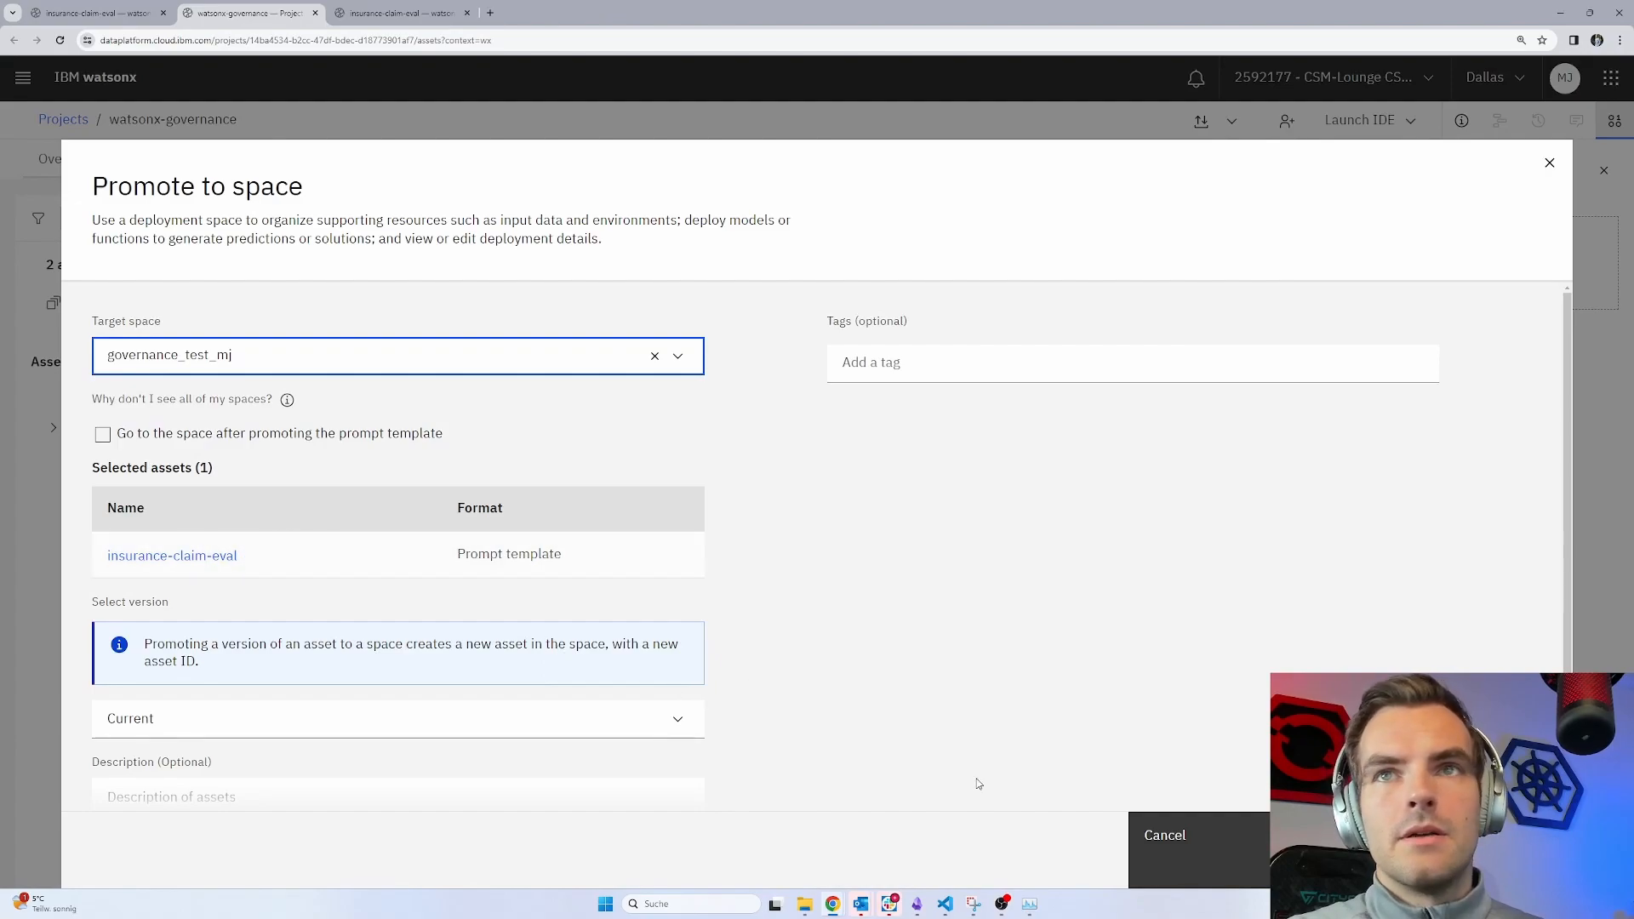
{"action": "left_click", "coordinate": [1396, 842]}
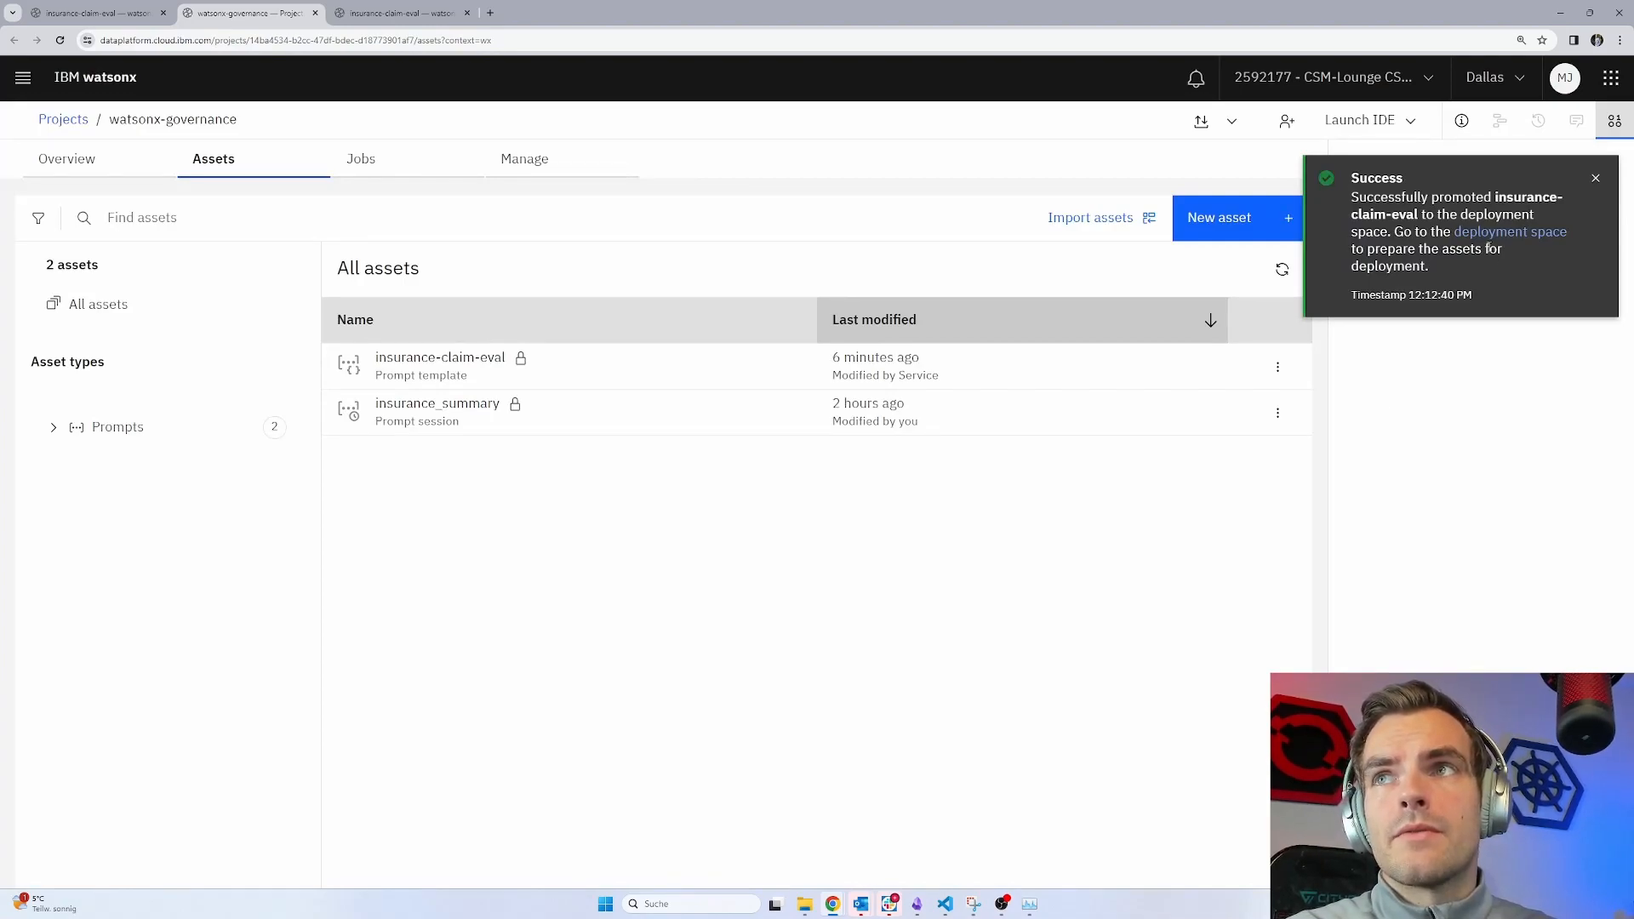
- In the deployment space, create an online deployment of insurance-claim-eval named insurance_summary_deployment and open it
{"action": "left_click", "coordinate": [1492, 243]}
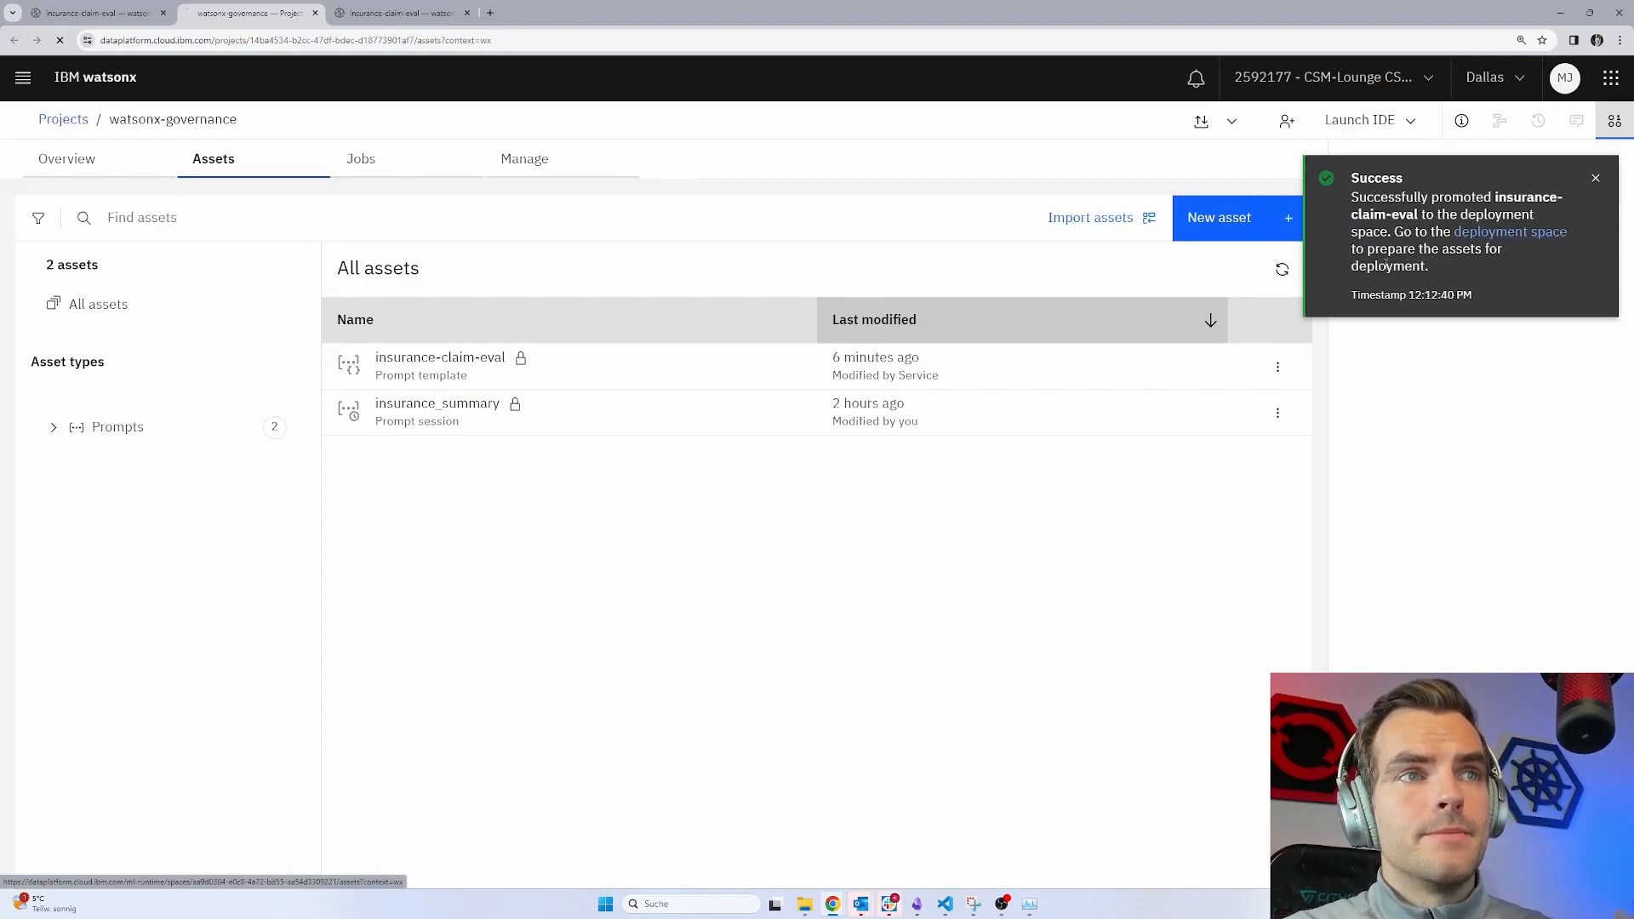
{"action": "left_click", "coordinate": [464, 452]}
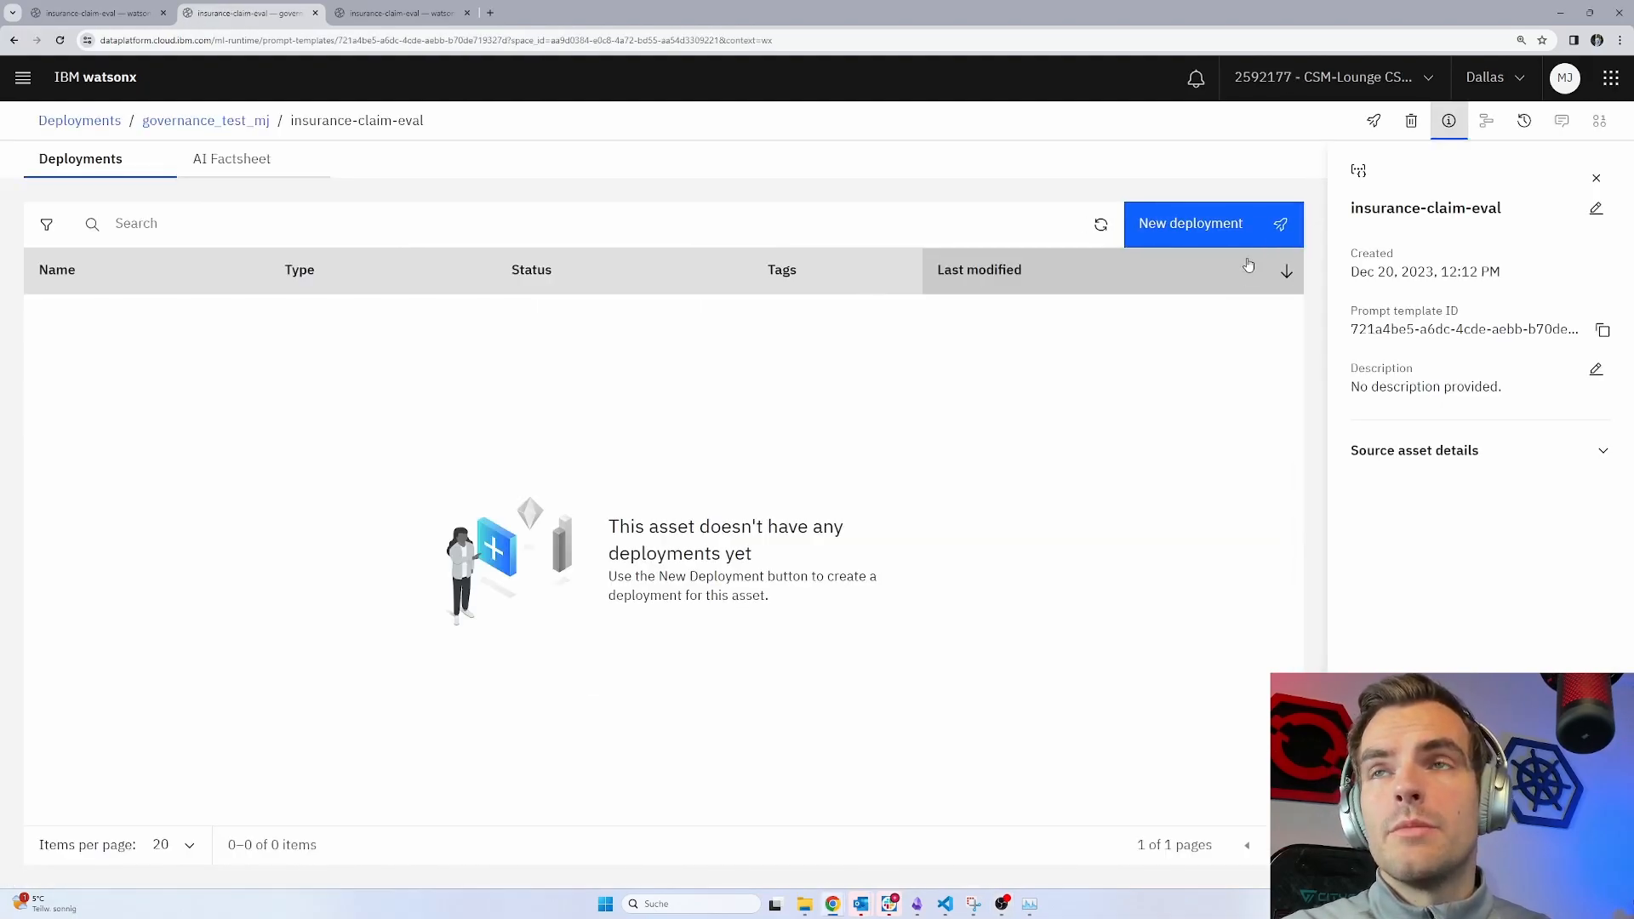
{"action": "left_click", "coordinate": [1222, 223]}
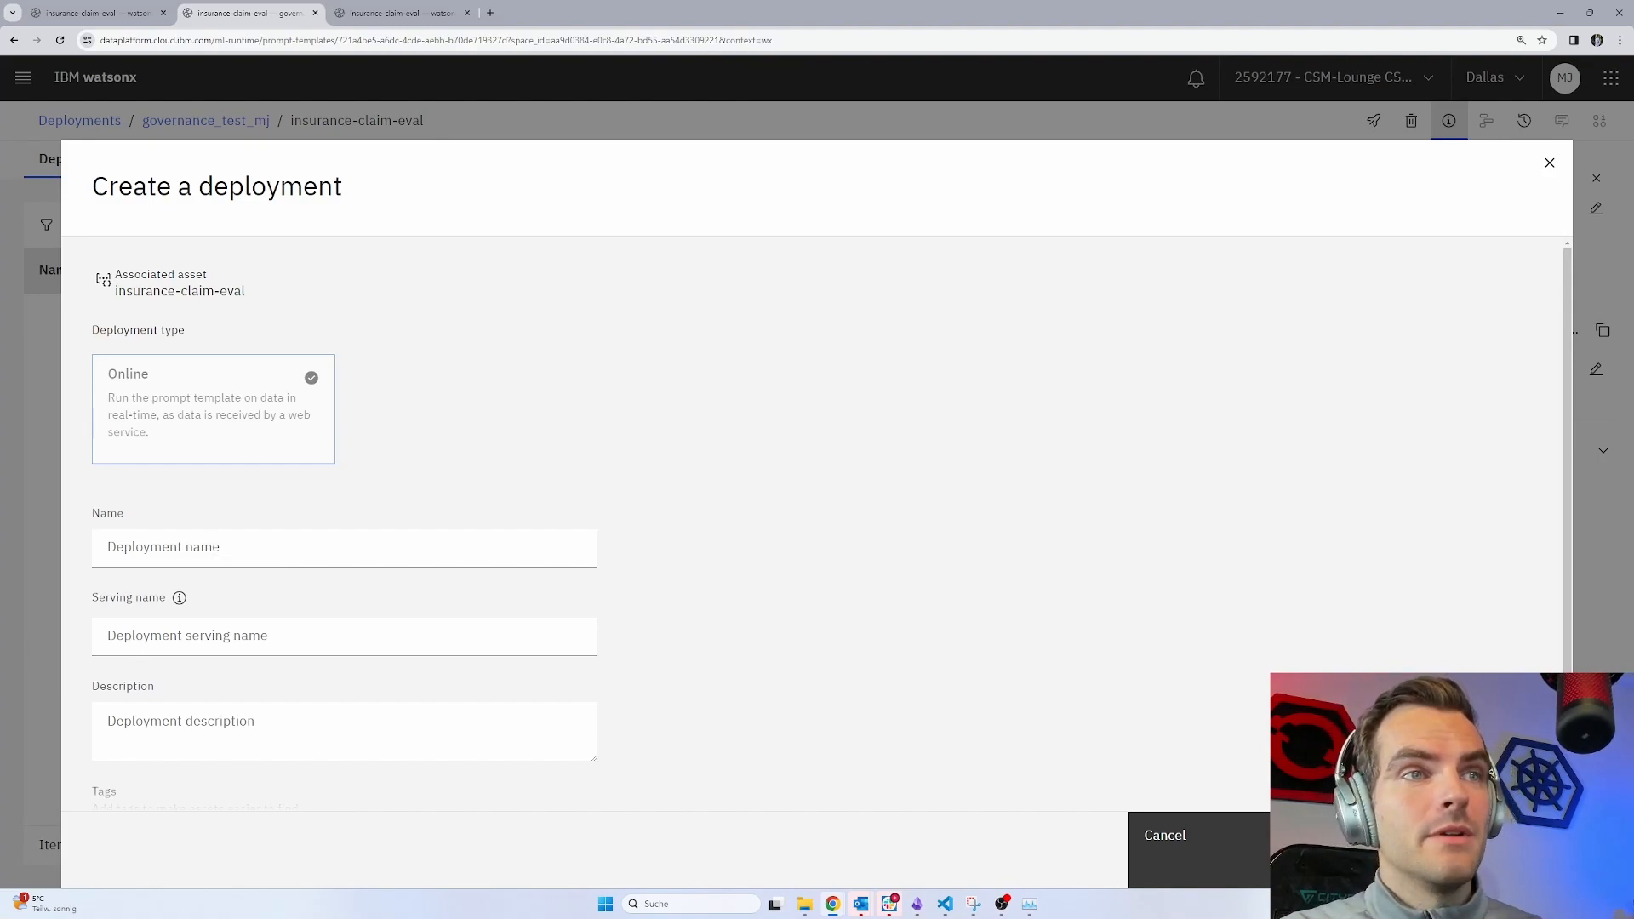
{"action": "left_click", "coordinate": [138, 547]}
{"action": "type", "text": "insu"}
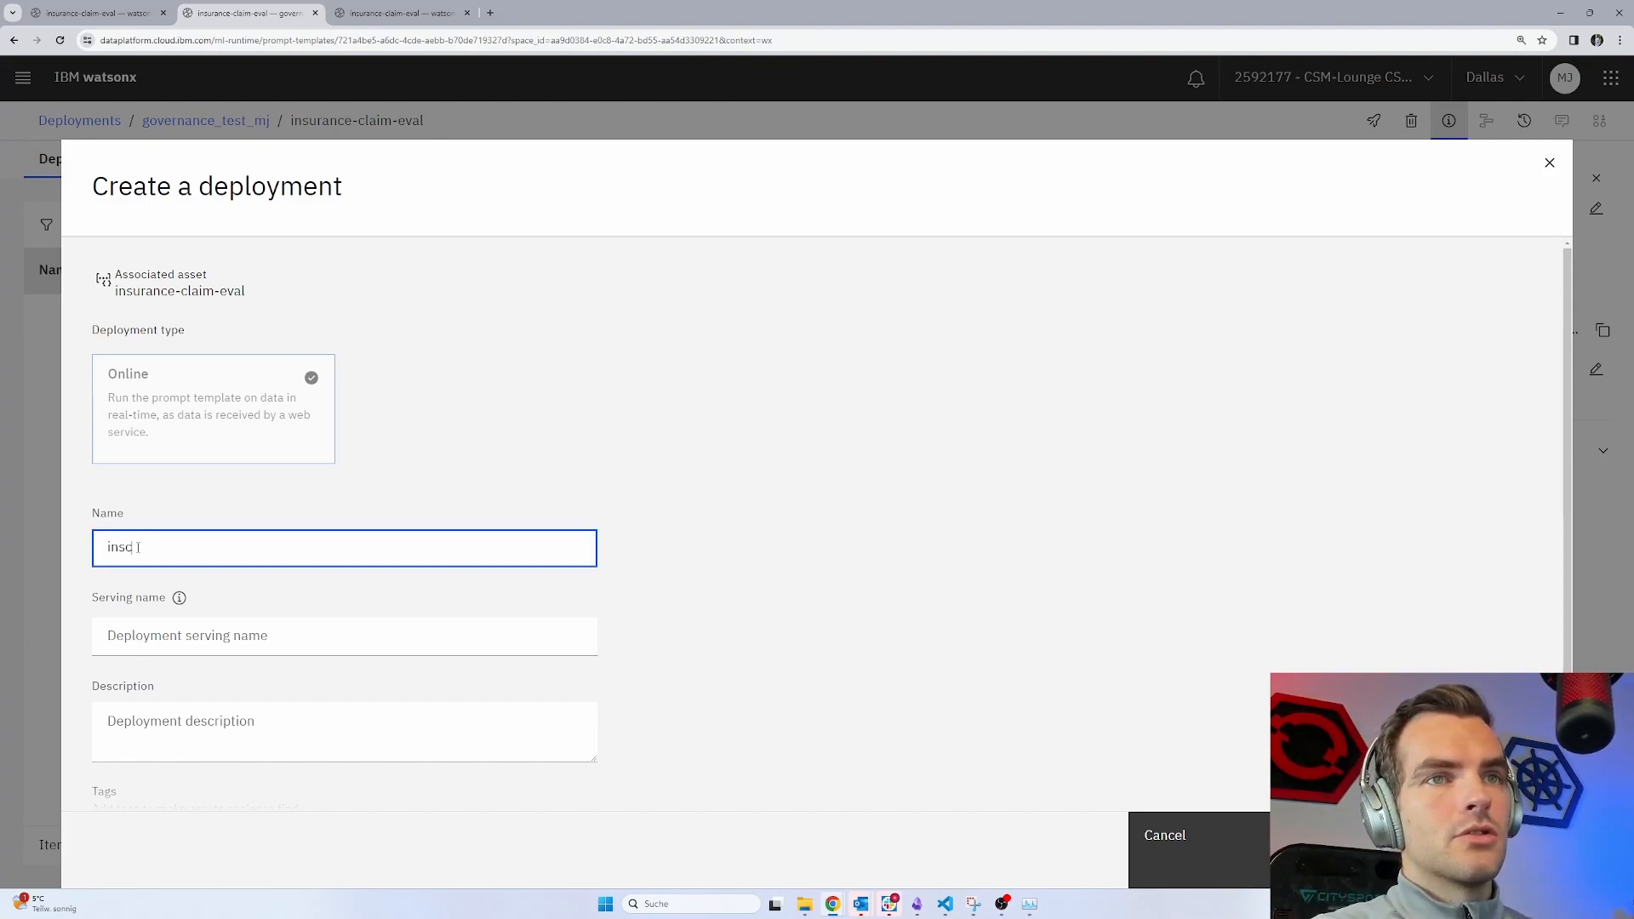
{"action": "type", "text": "rance_summary_deployment"}
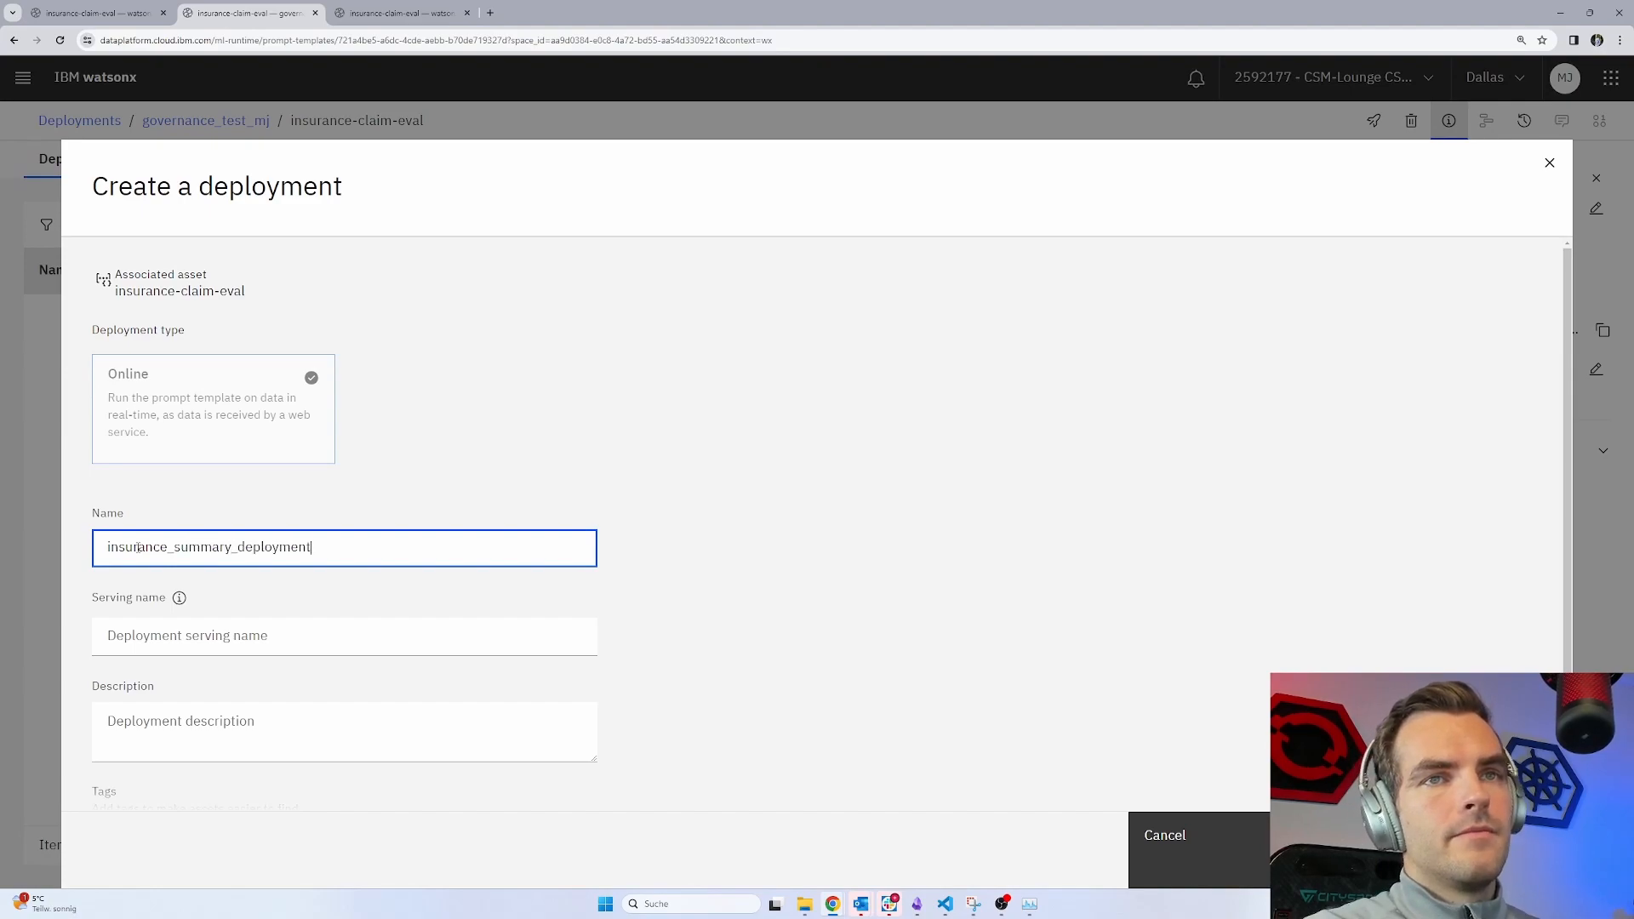
{"action": "key", "text": "Tab"}
{"action": "left_click", "coordinate": [1344, 851]}
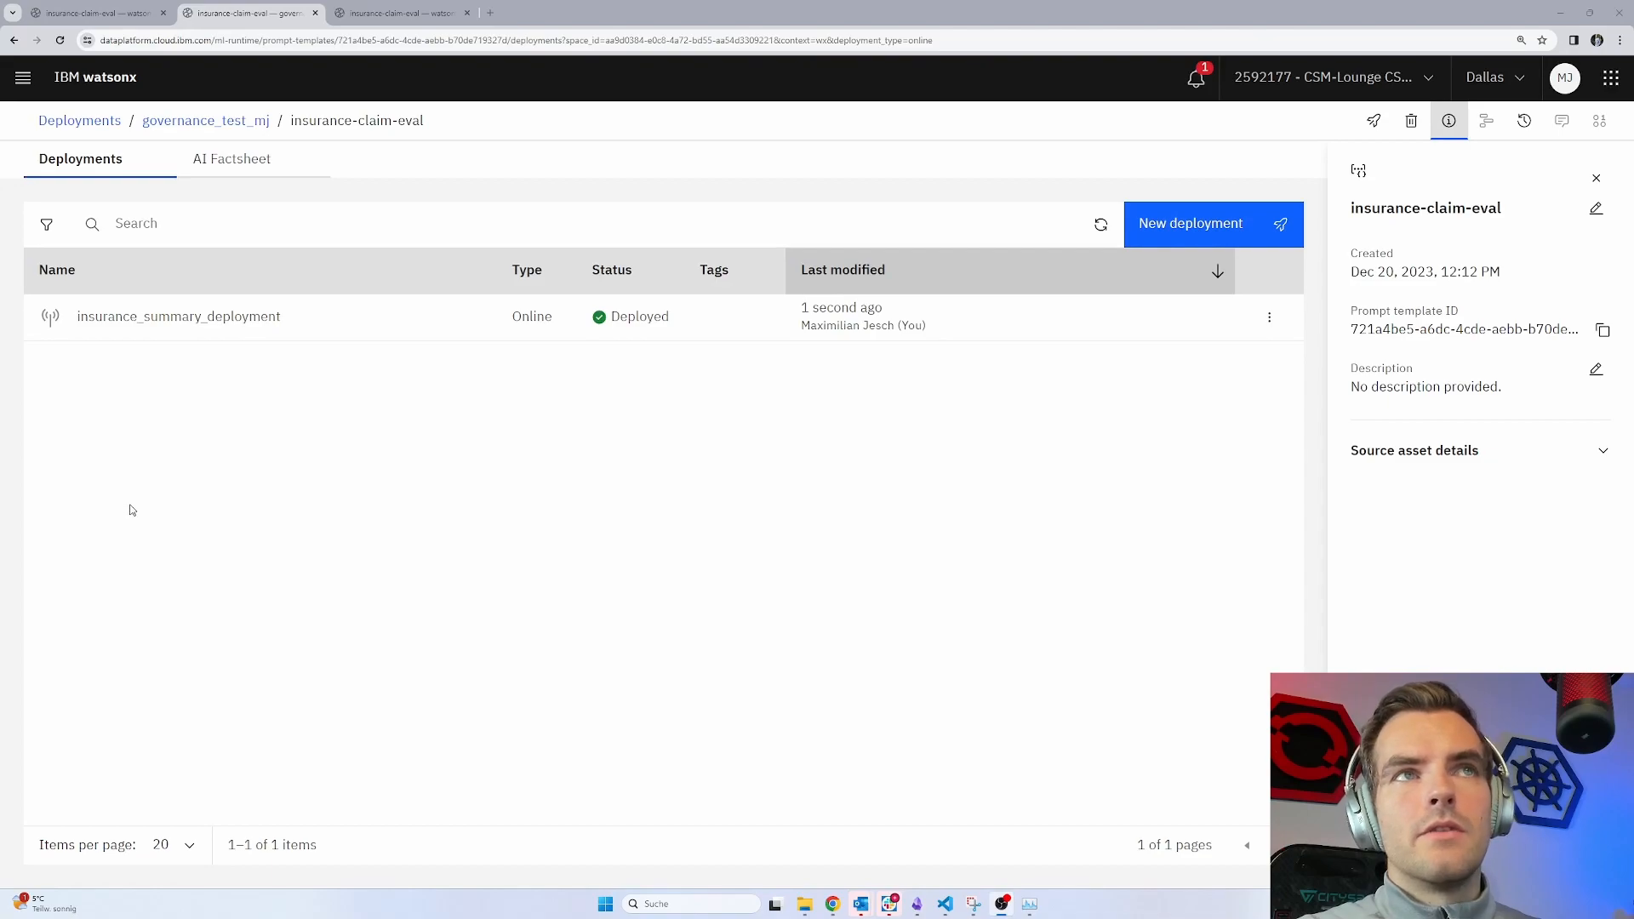
{"action": "left_click", "coordinate": [175, 320]}
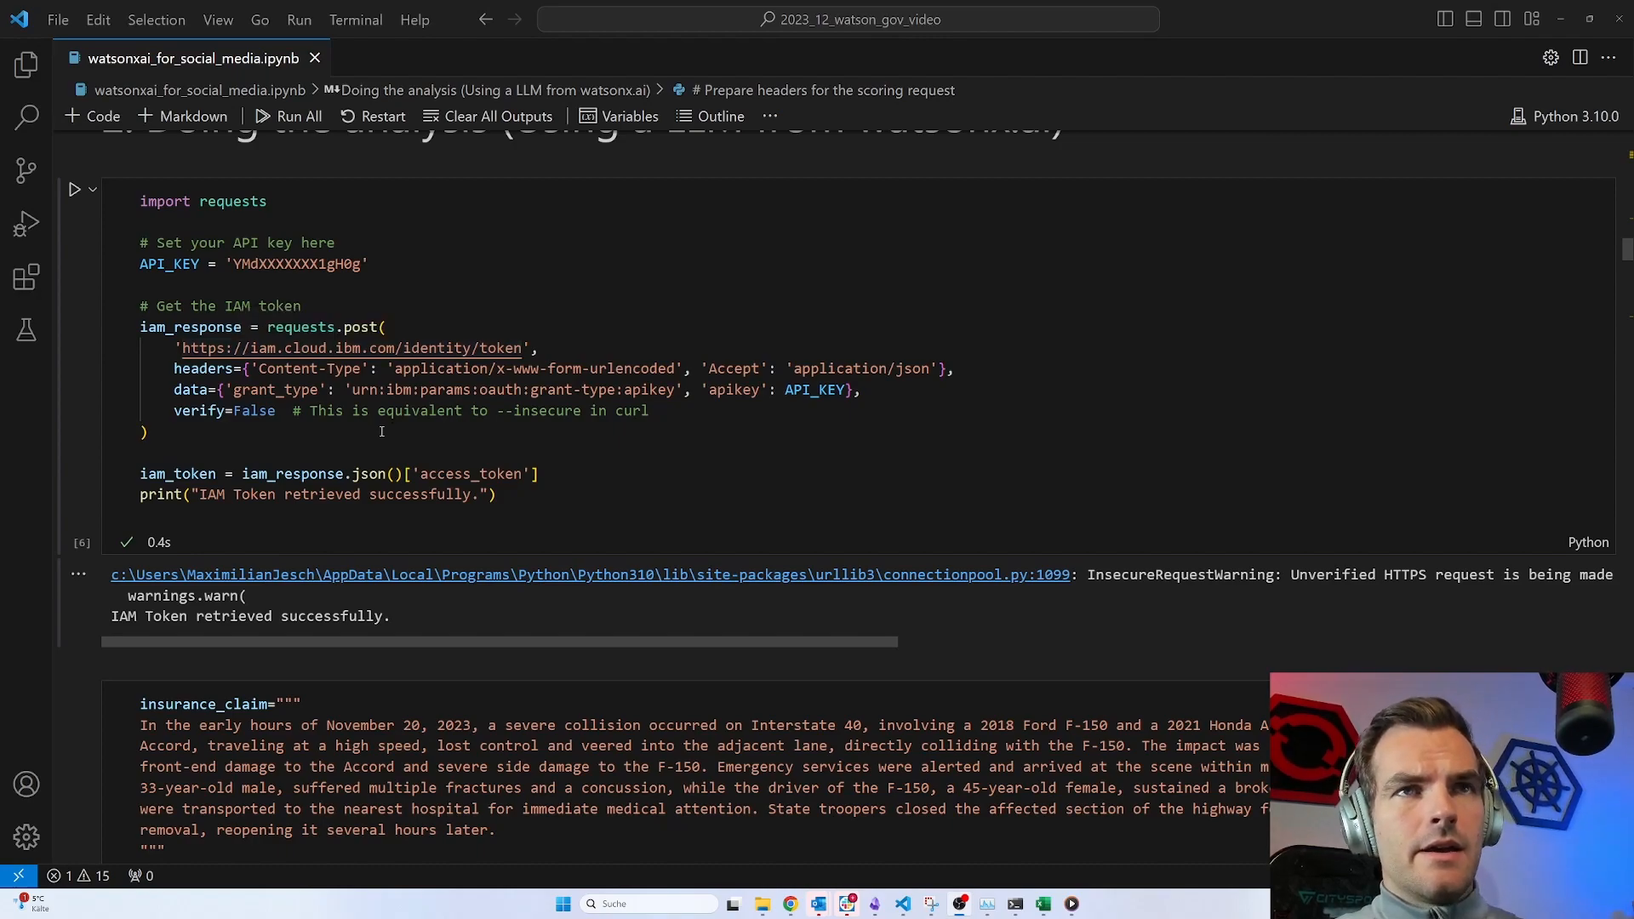
- In the VS Code notebook watsonxai_for_social_media.ipynb, examine the token request, insurance_claim text, scoring request with its deployment URL, and generated summary output
{"action": "scroll", "coordinate": [374, 442], "scroll_direction": "down", "scroll_amount": 3}
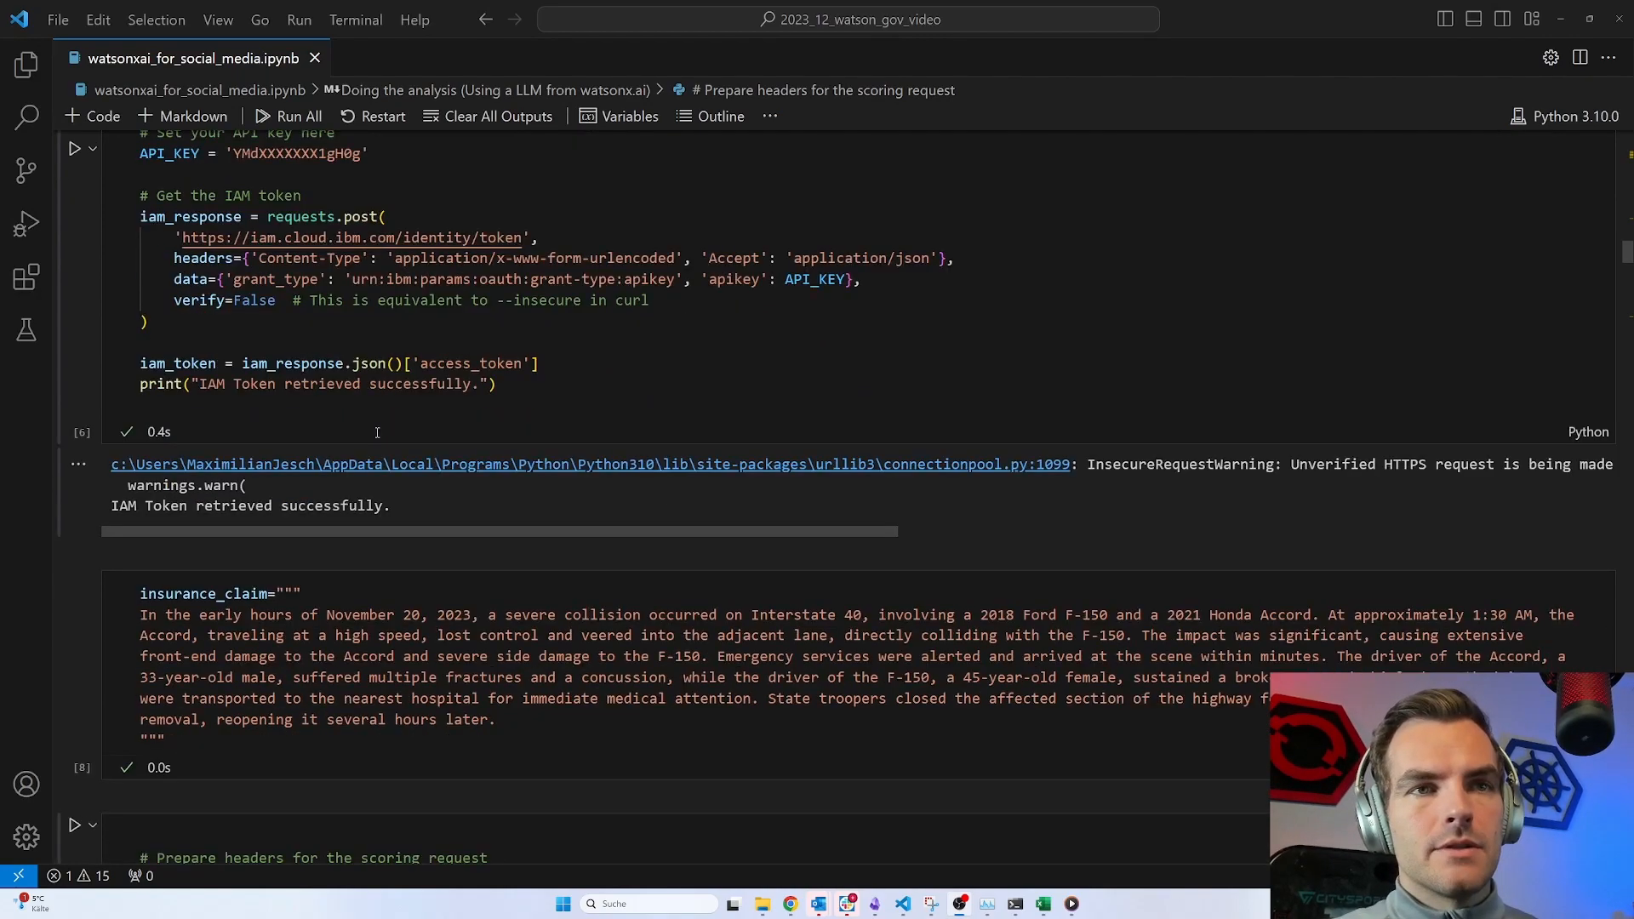
{"action": "left_click_drag", "start_coordinate": [179, 623], "coordinate": [505, 619]}
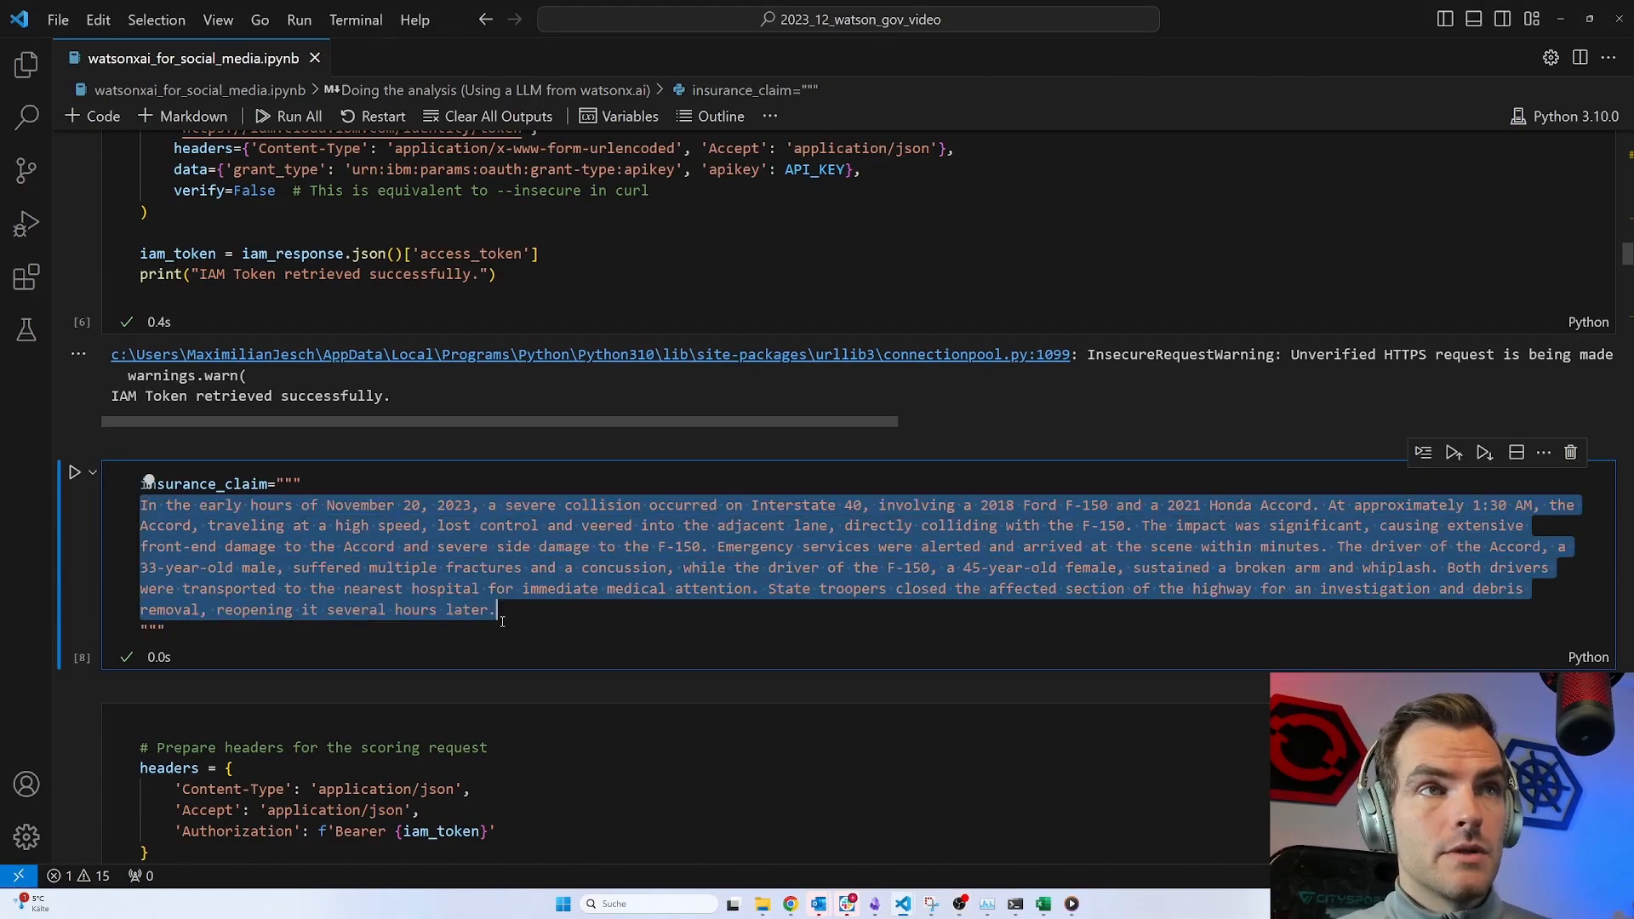
{"action": "scroll", "coordinate": [502, 621], "scroll_direction": "down", "scroll_amount": 2}
{"action": "left_click", "coordinate": [505, 621]}
{"action": "scroll", "coordinate": [505, 621], "scroll_direction": "down", "scroll_amount": 3}
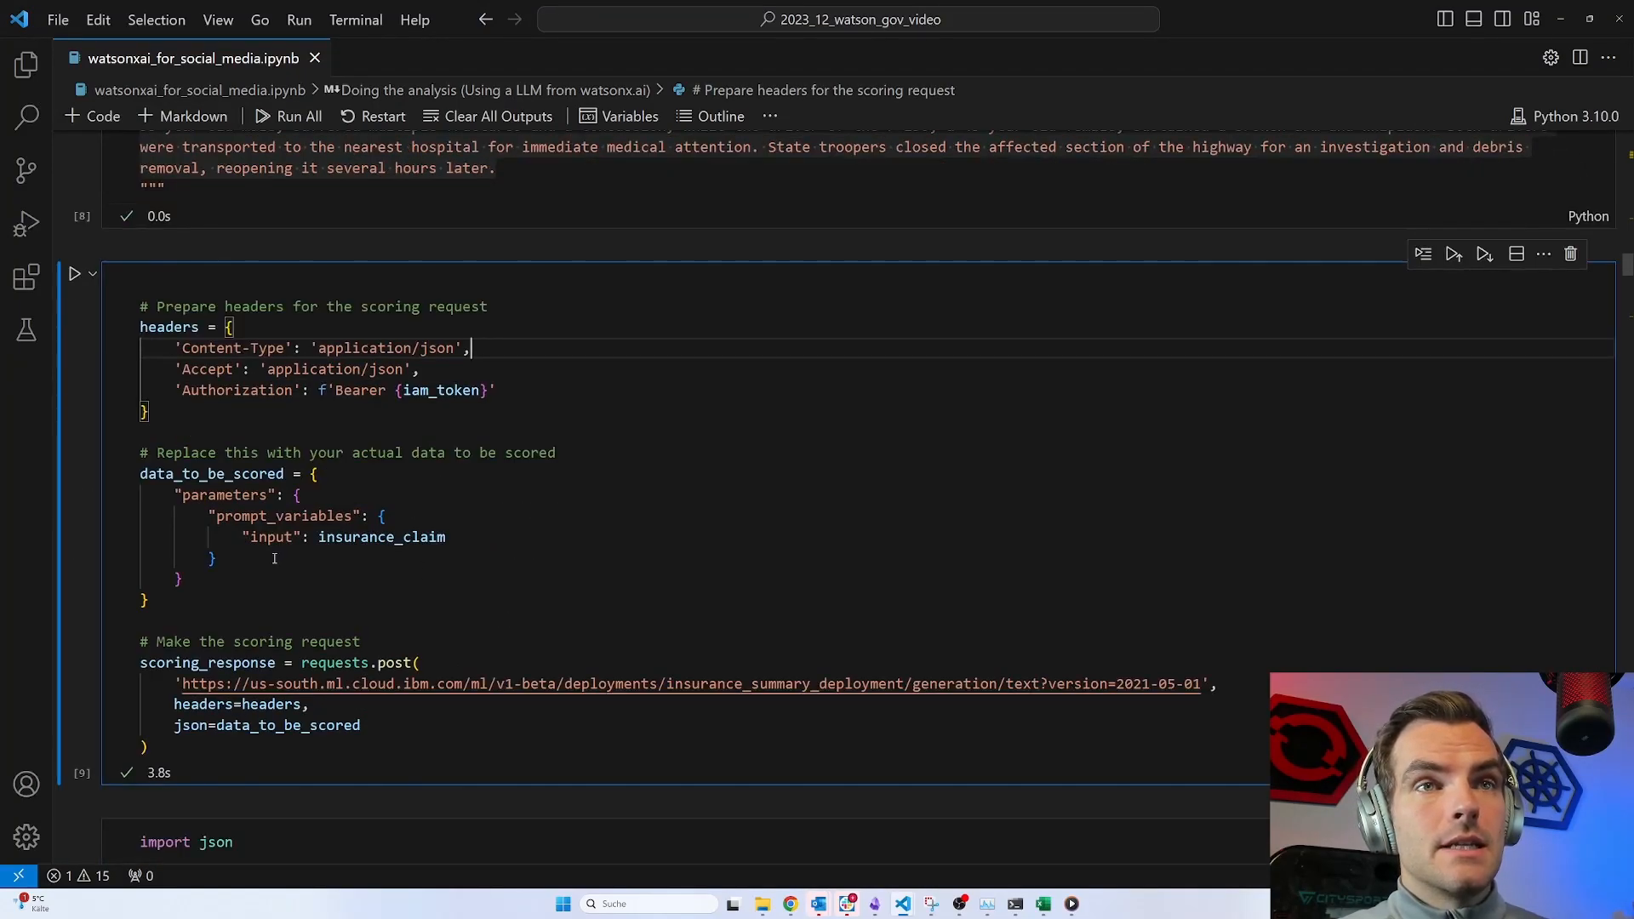
{"action": "left_click_drag", "start_coordinate": [150, 600], "coordinate": [138, 478]}
{"action": "left_click", "coordinate": [183, 594]}
{"action": "left_click", "coordinate": [181, 684]}
{"action": "left_click_drag", "start_coordinate": [181, 684], "coordinate": [1150, 697]}
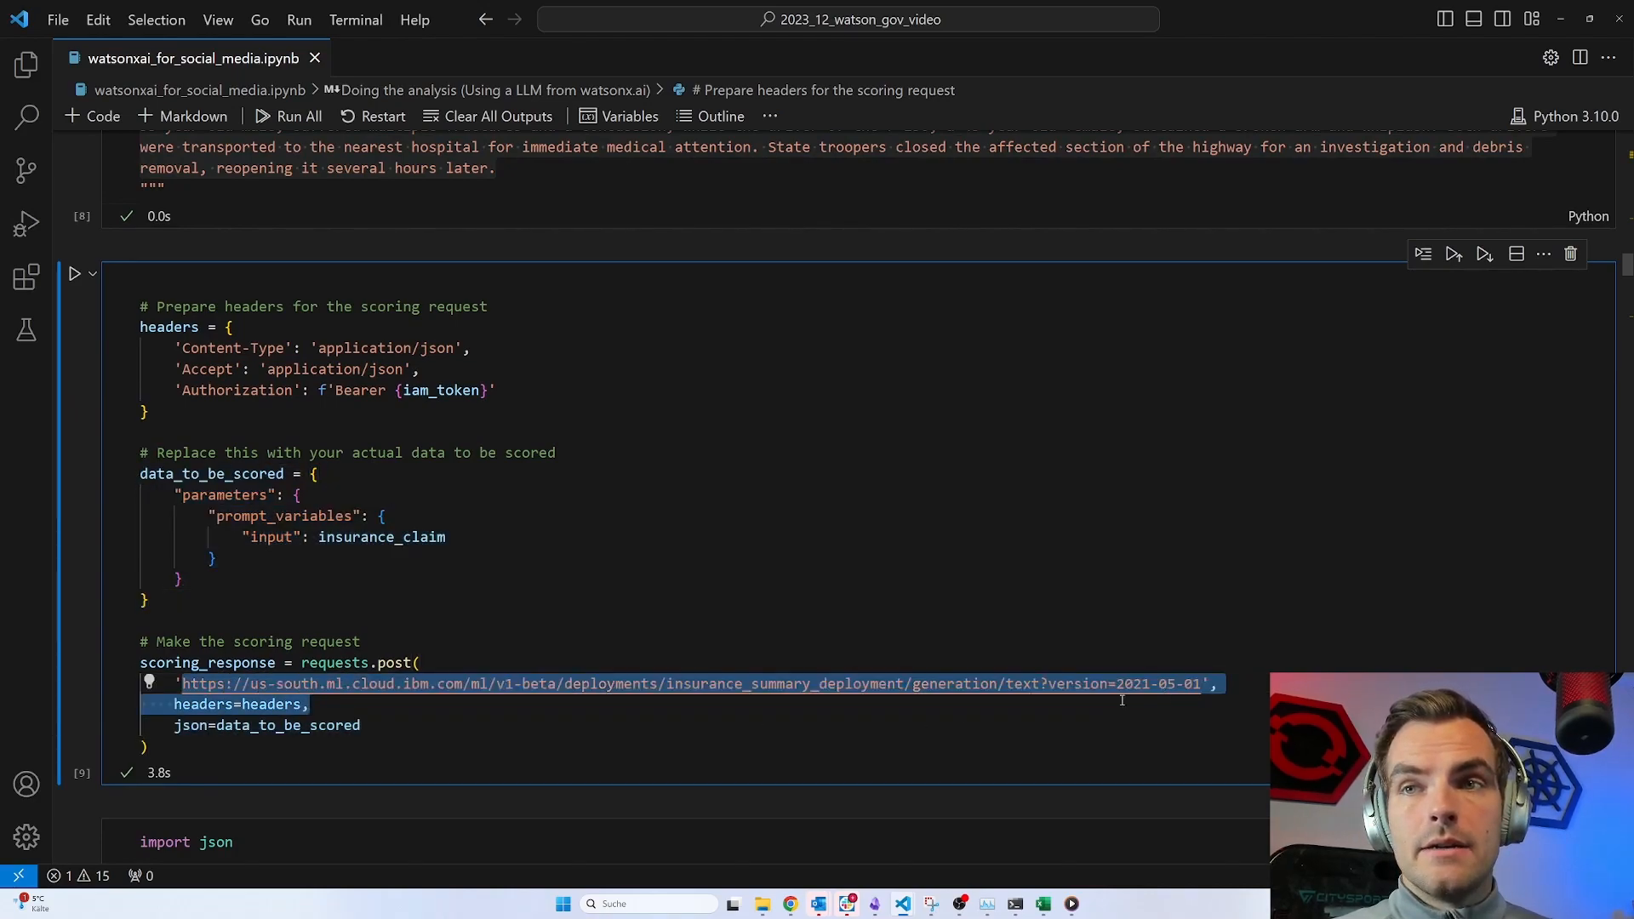
{"action": "left_click", "coordinate": [647, 733]}
{"action": "scroll", "coordinate": [642, 731], "scroll_direction": "down", "scroll_amount": 5}
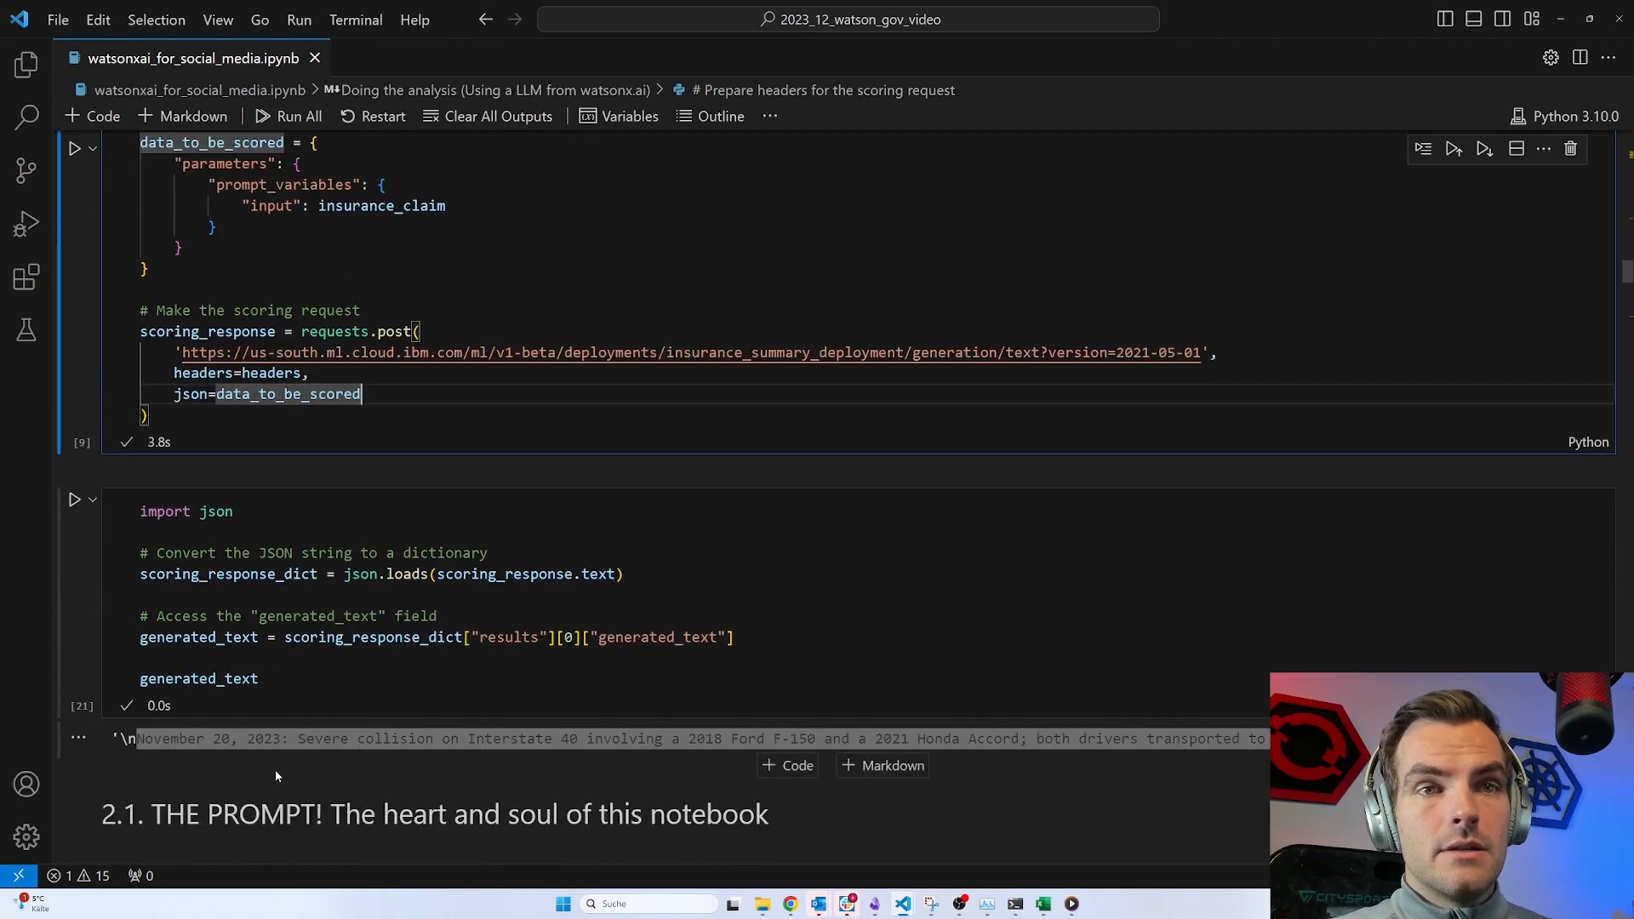
{"action": "left_click_drag", "start_coordinate": [239, 738], "coordinate": [1210, 752]}
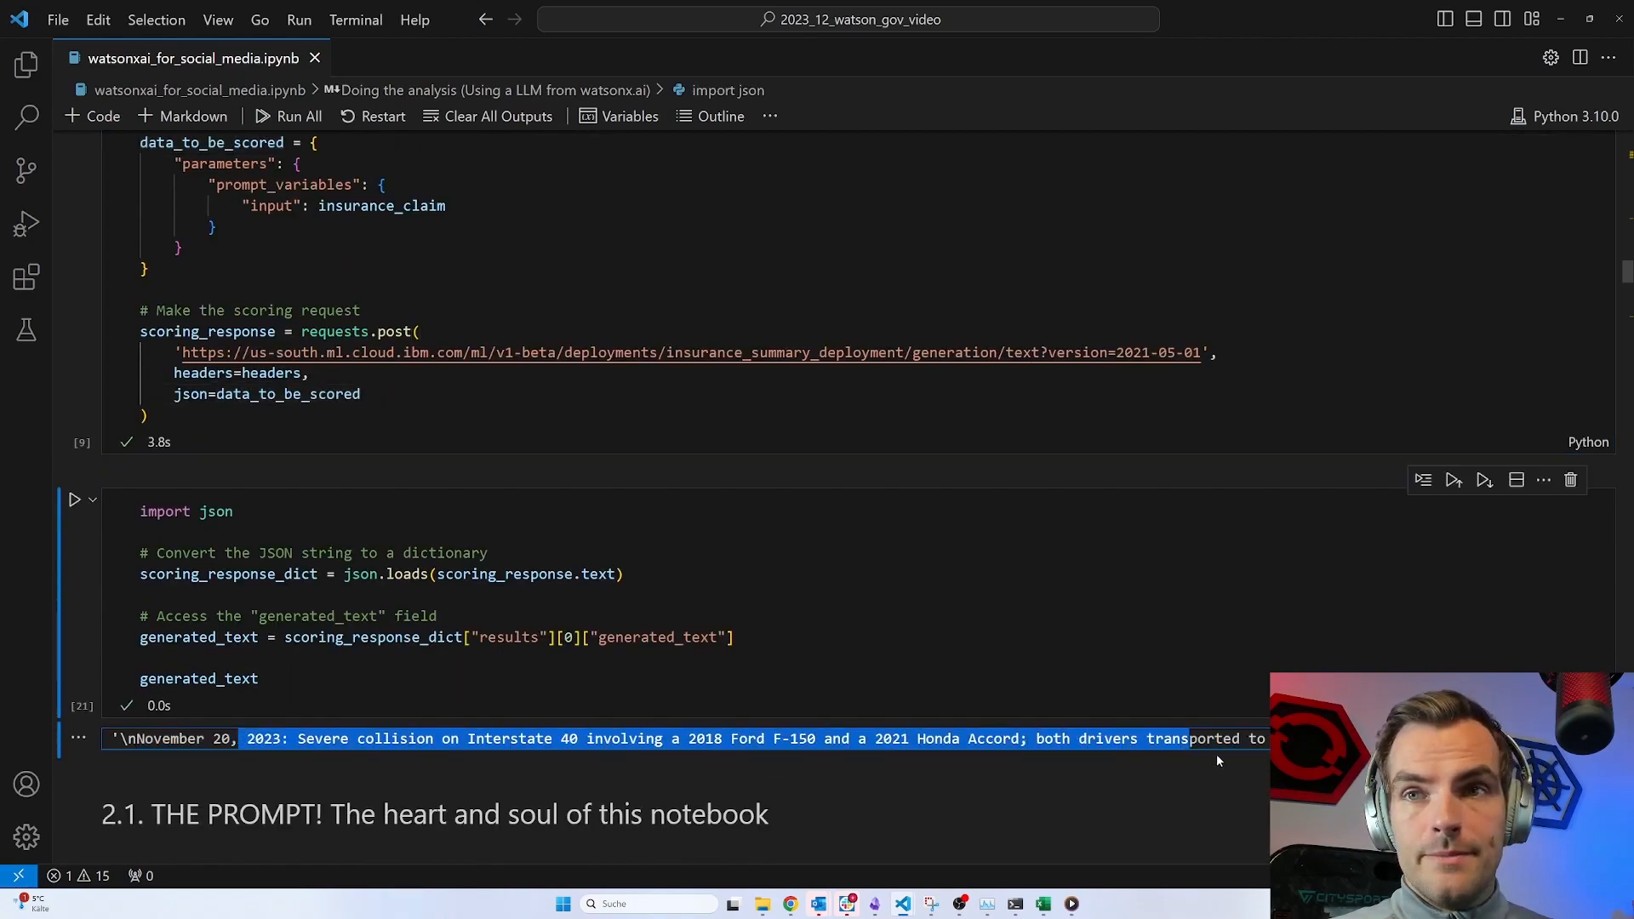
{"action": "left_click", "coordinate": [1091, 766]}
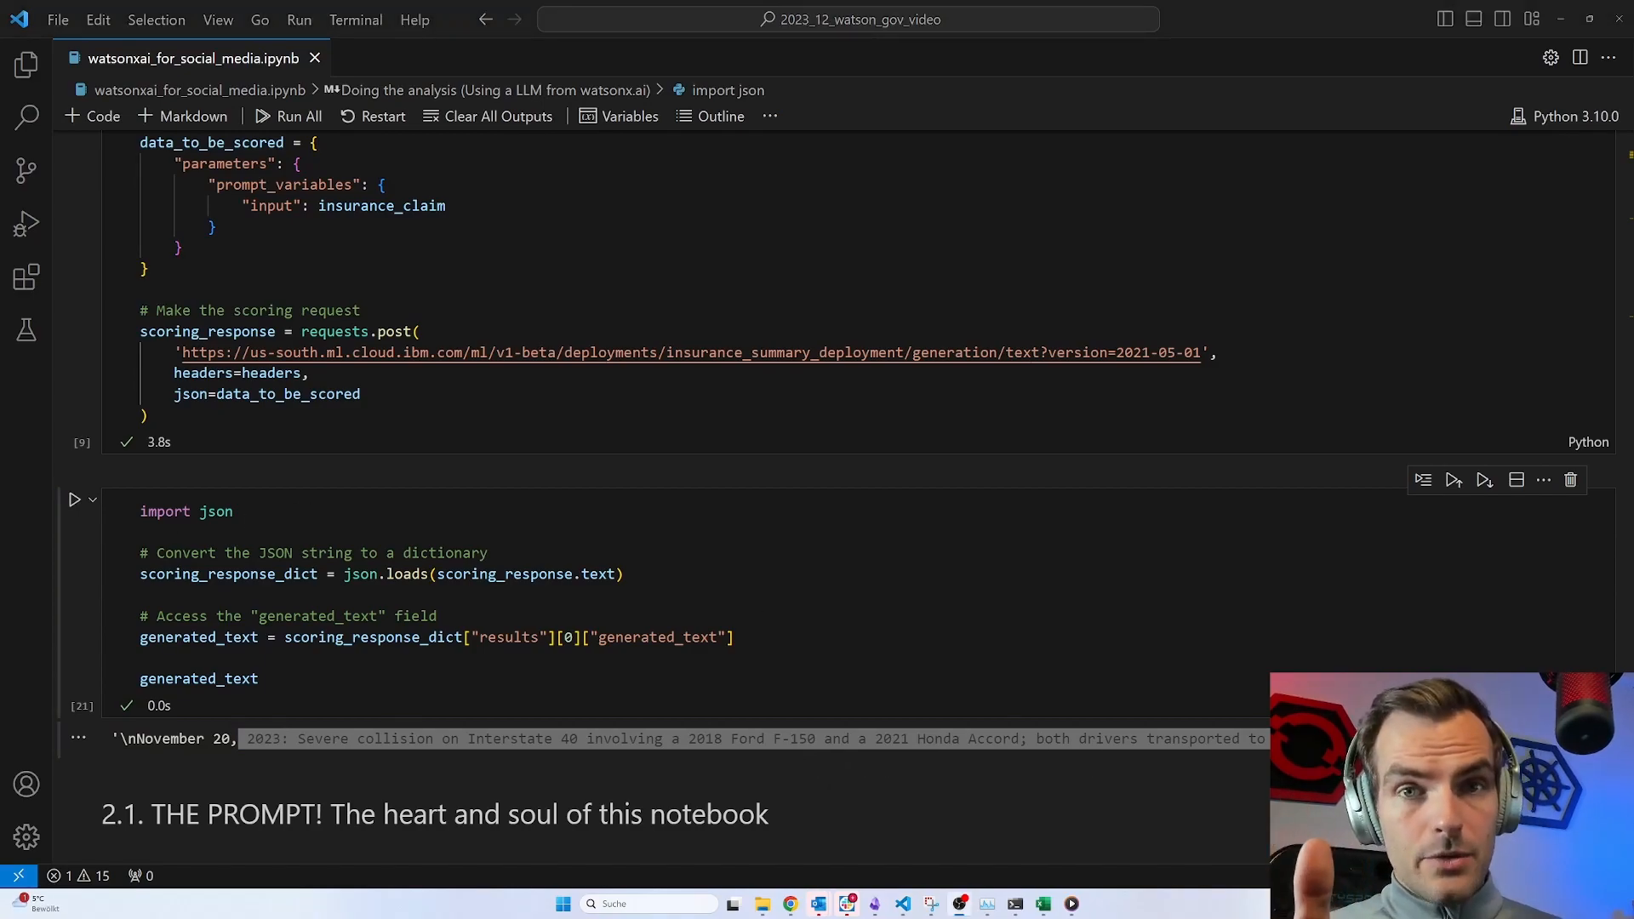
{"action": "left_click_drag", "start_coordinate": [176, 354], "coordinate": [1239, 354]}
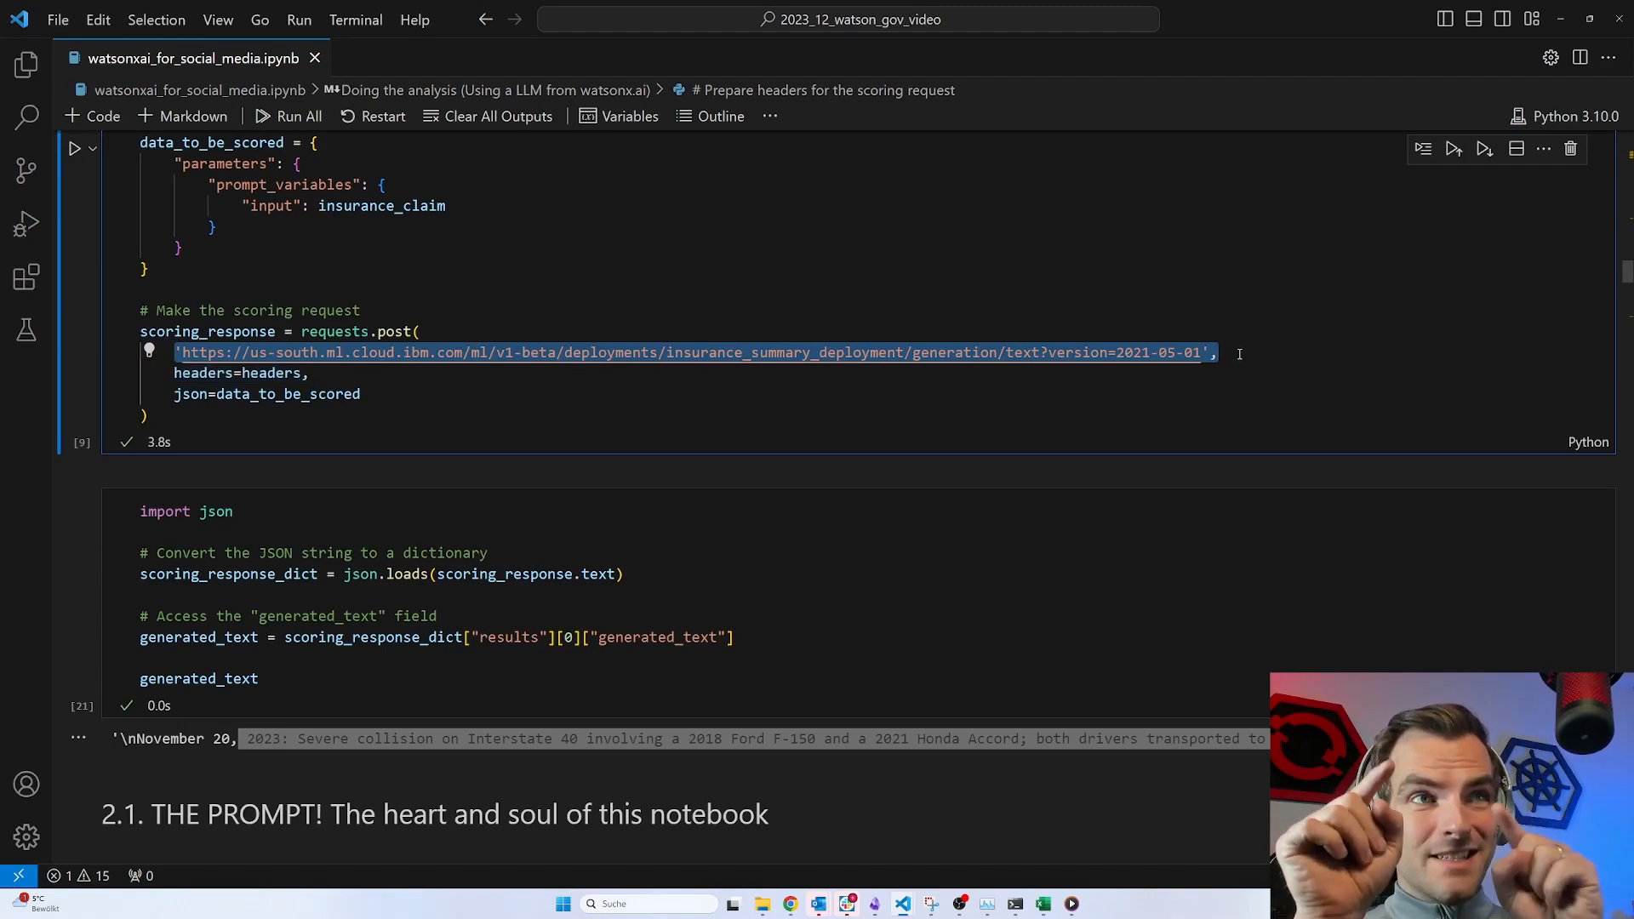